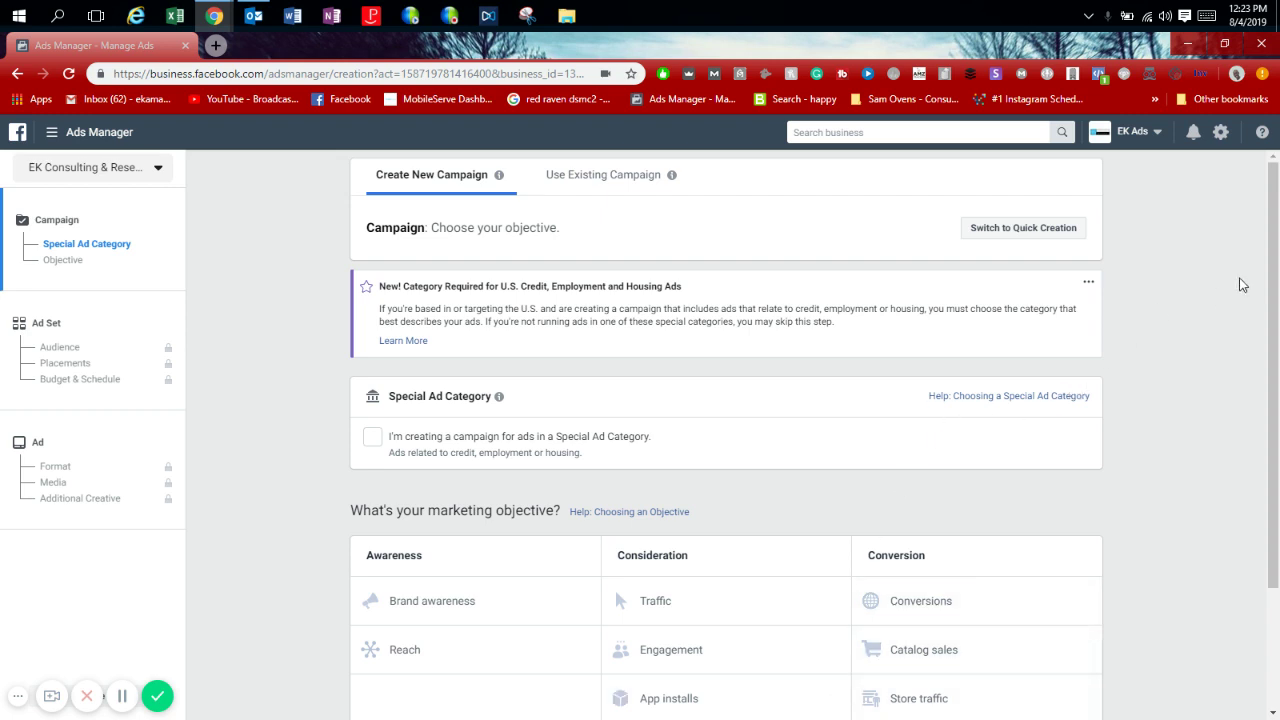
Scroll down the new-campaign page to the marketing objective choices.
drag(1274, 350, 1277, 485)
drag(1277, 555, 1276, 489)
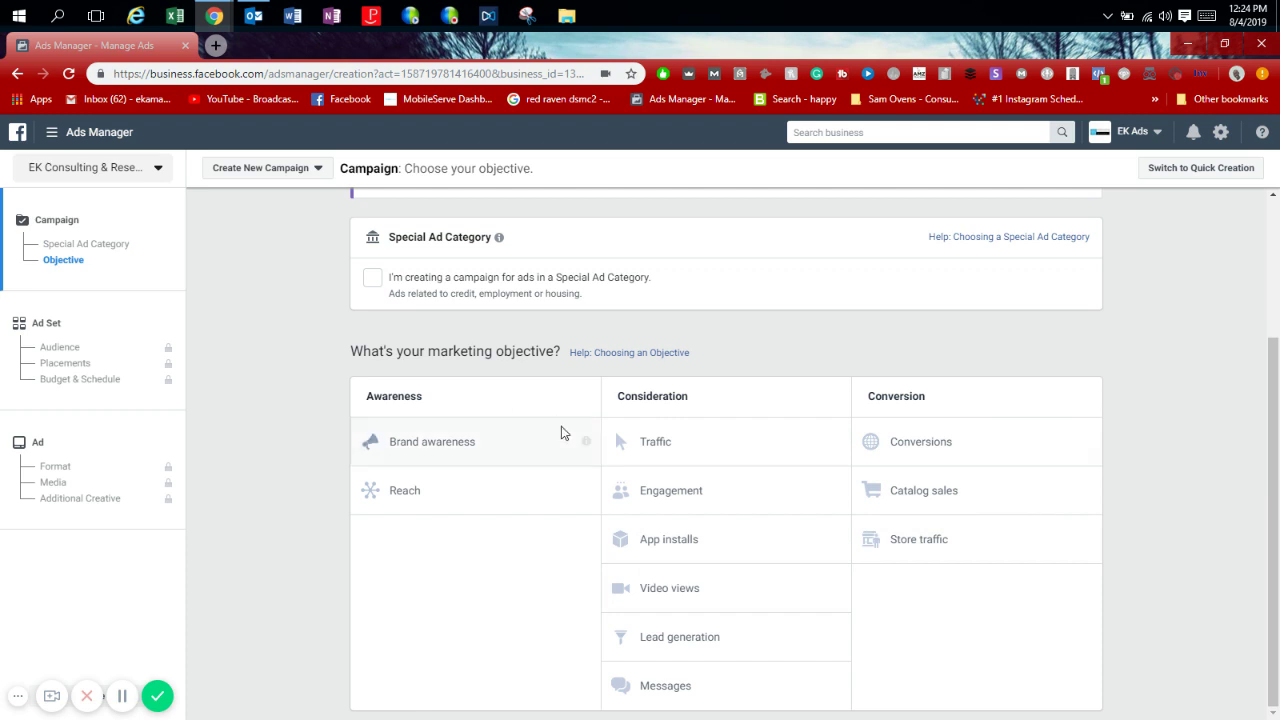
mouse_move(586, 442)
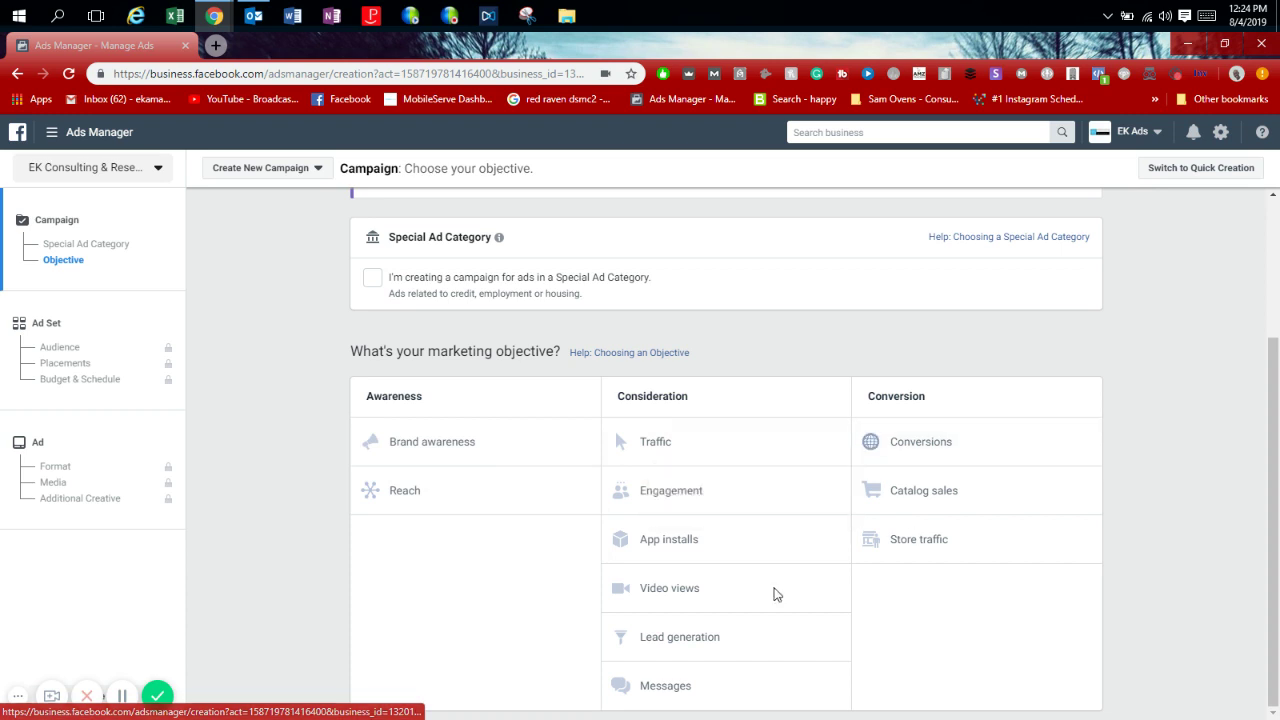
Choose Lead generation as the objective, name the campaign 'Cell Repair Deal', and continue.
click(672, 648)
click(672, 648)
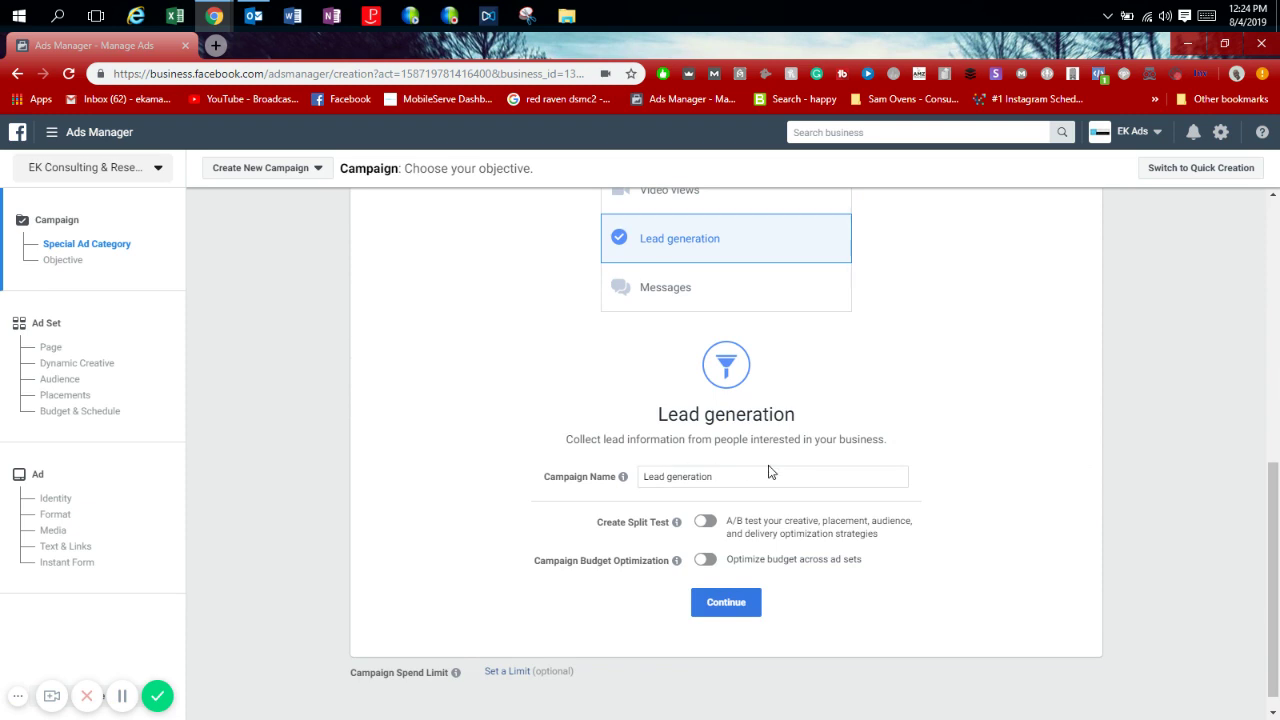
mouse_move(837, 242)
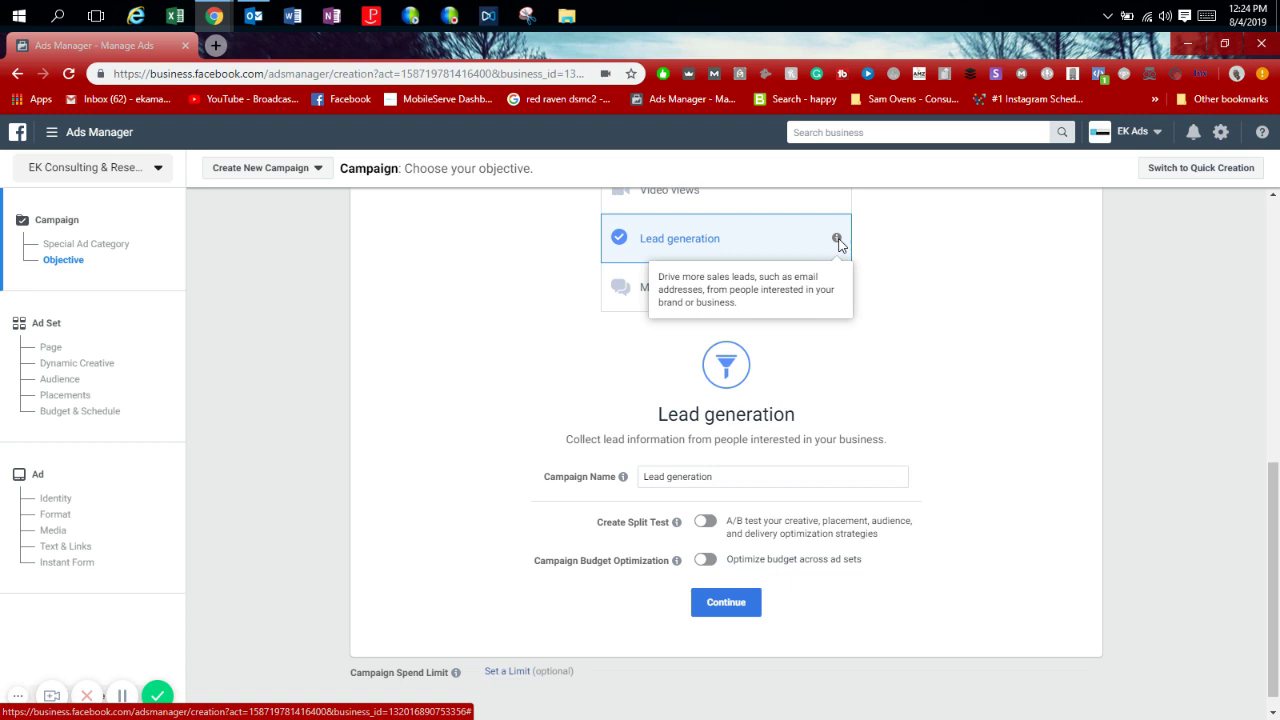
click(761, 481)
triple_click(761, 481)
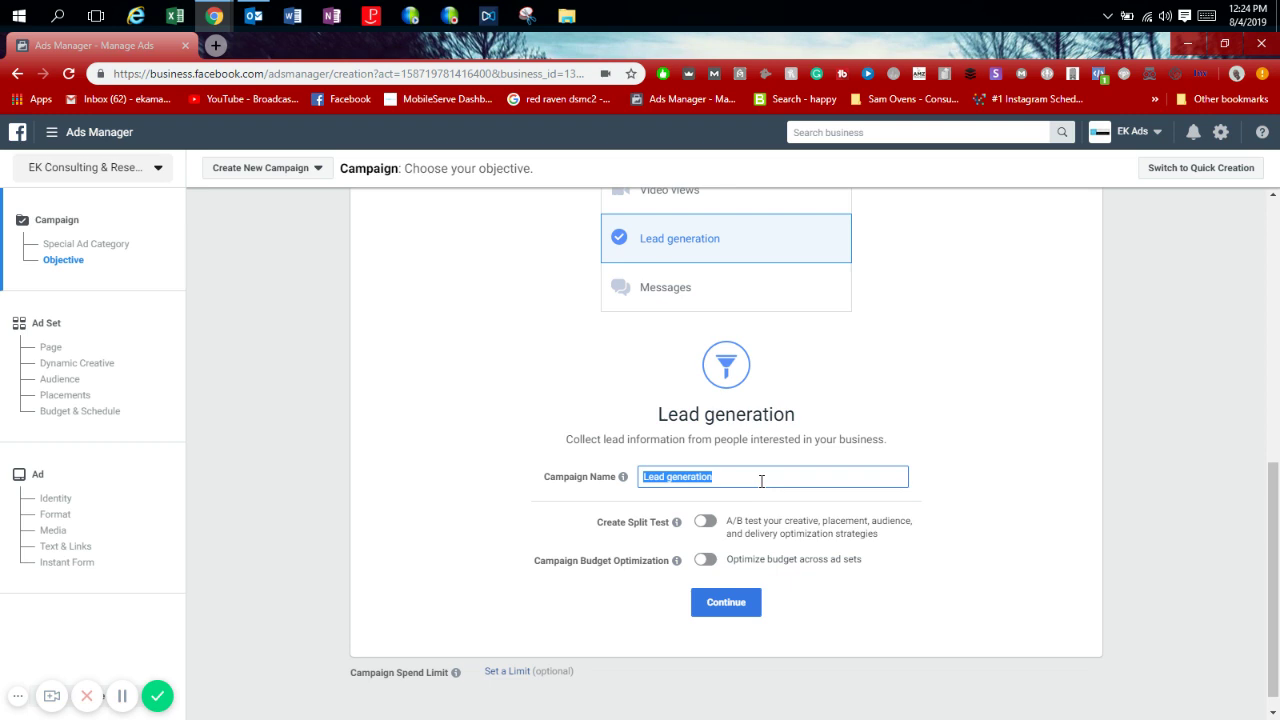
text(Cell Repair Deal)
click(749, 605)
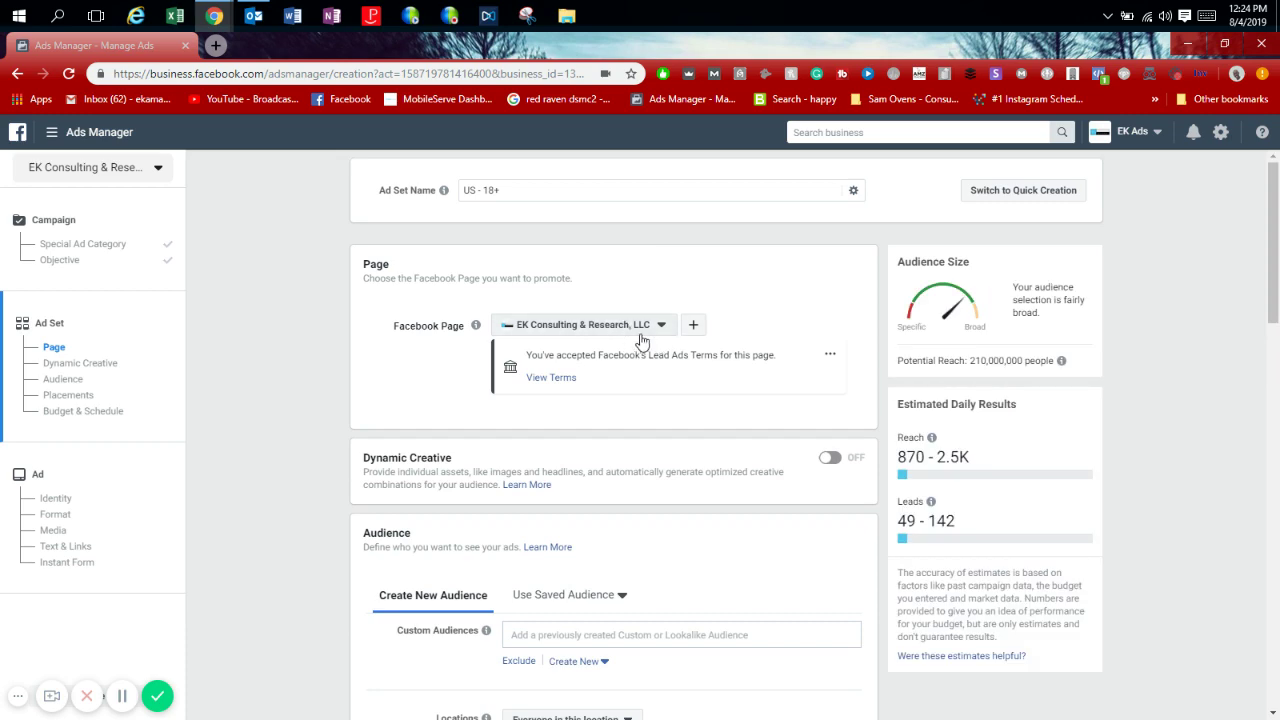
Set the audience location to Miami, Florida, United States, limited to the current city only.
scroll(1278, 232, down, 2)
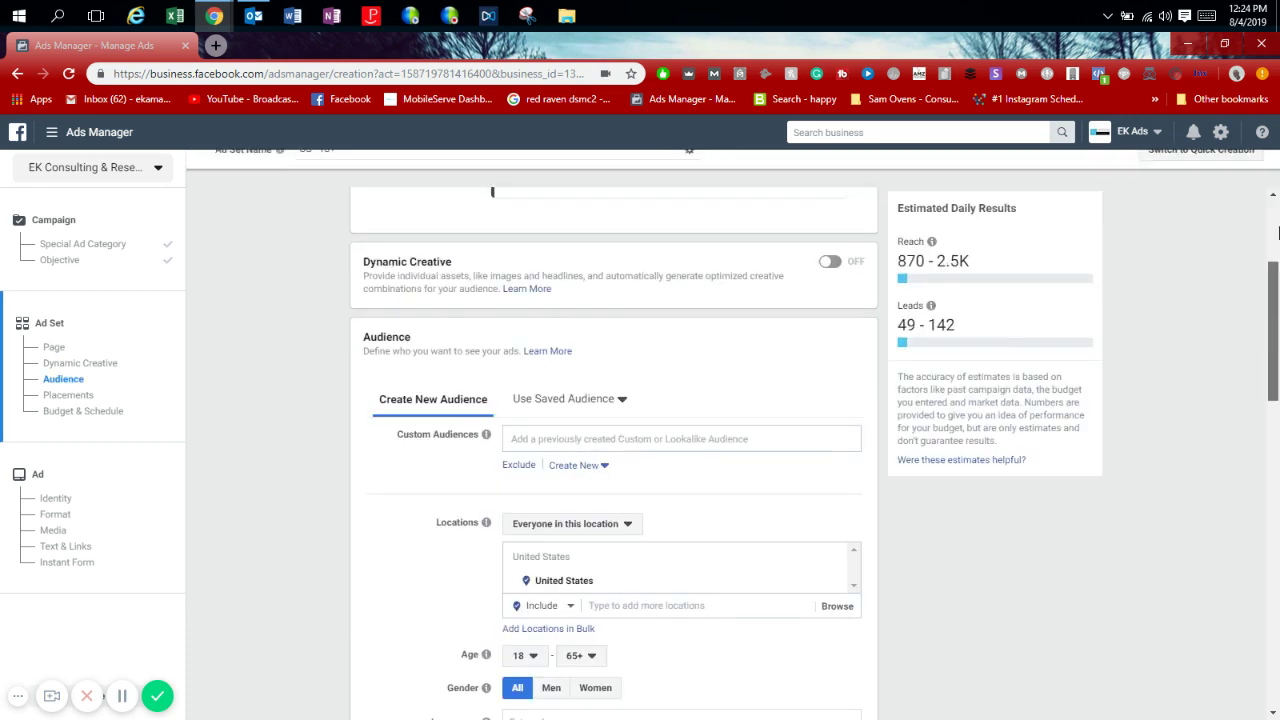
scroll(1278, 232, up, 2)
scroll(1278, 320, down, 3)
scroll(1278, 400, down, 2)
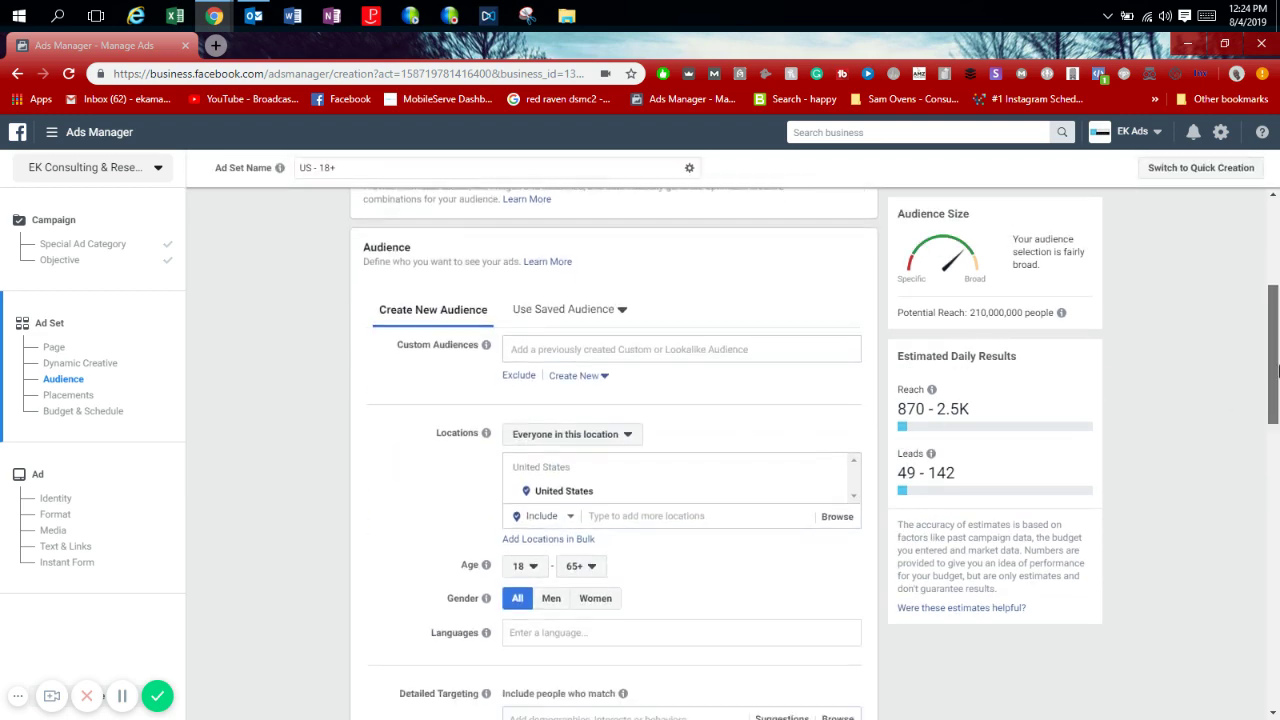
click(672, 362)
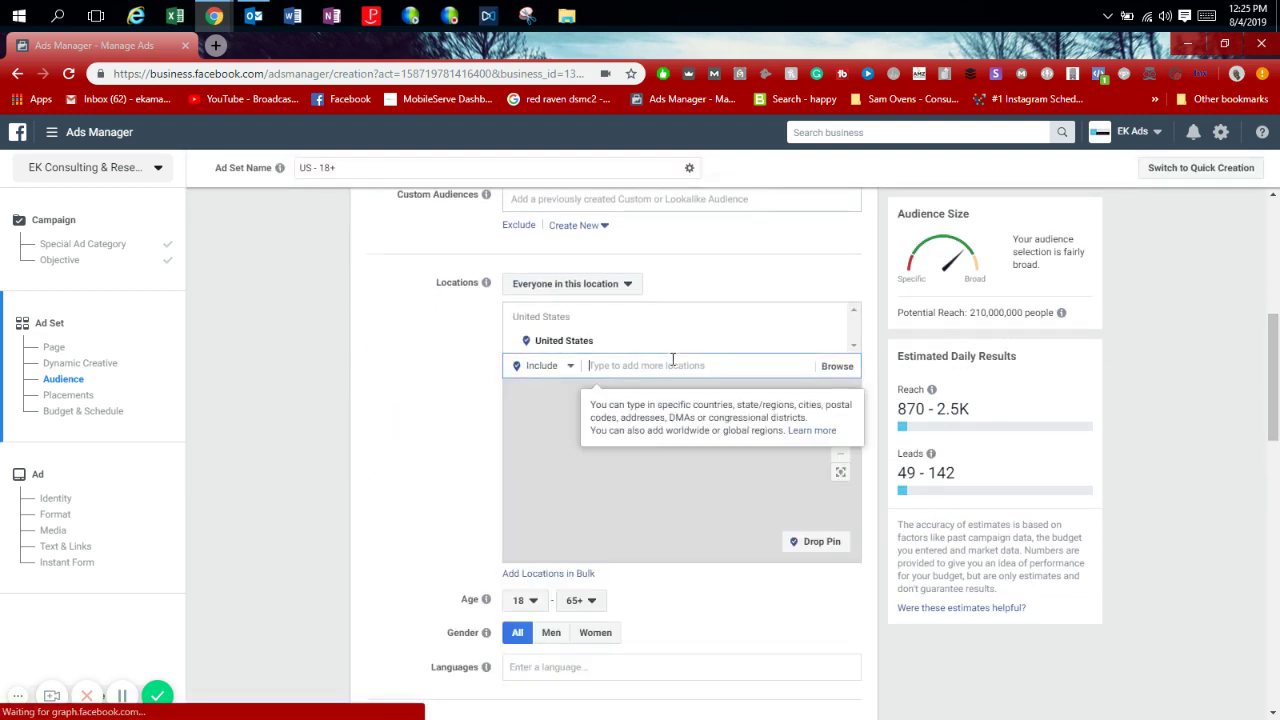
text(miam)
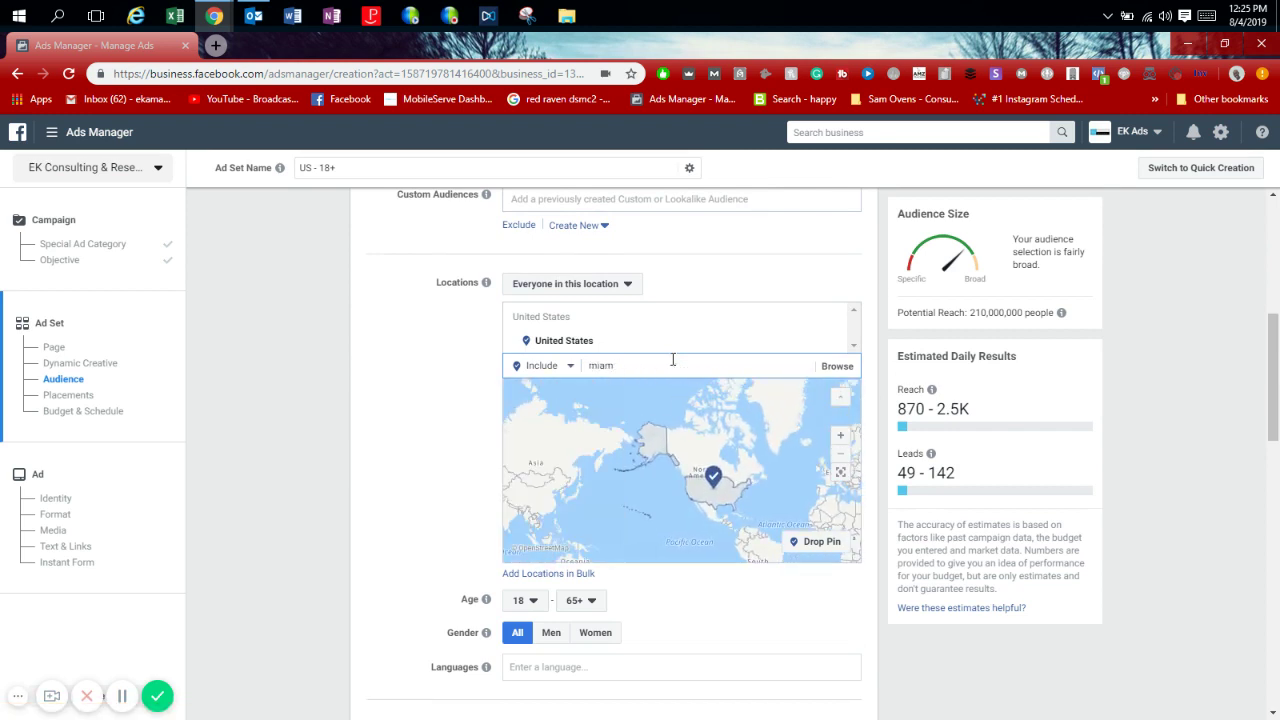
text(i)
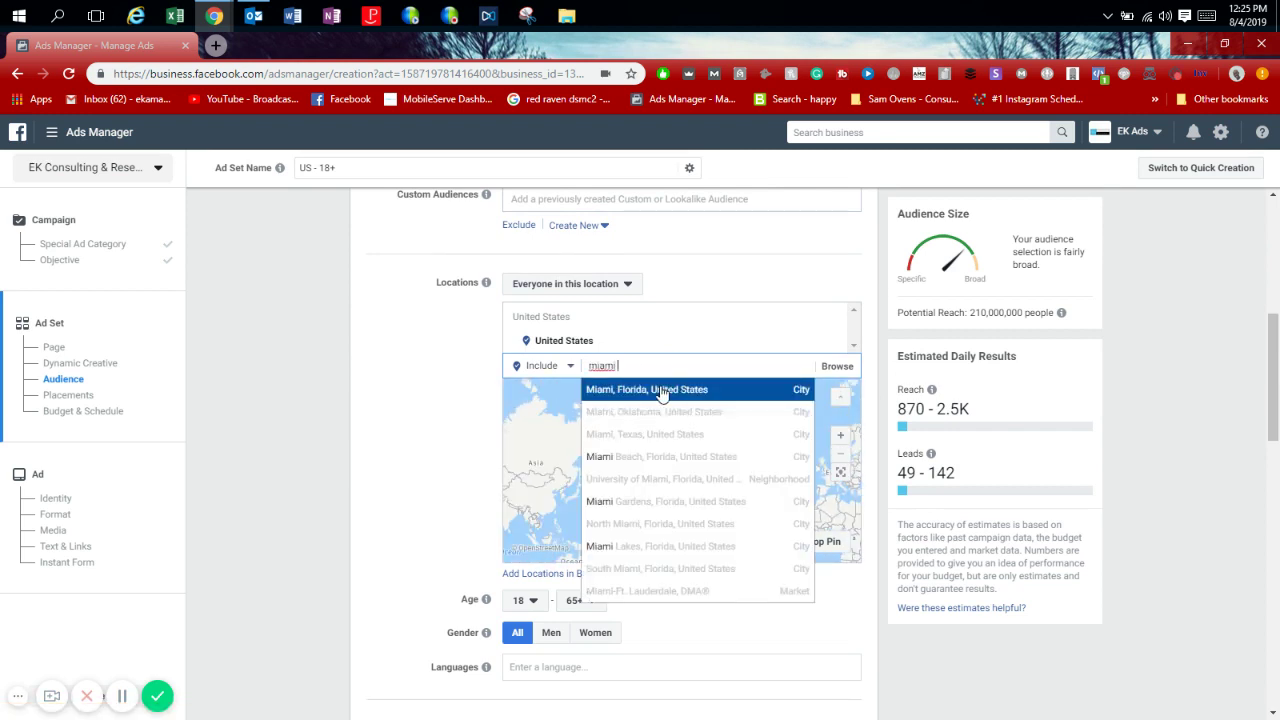
click(676, 390)
click(628, 343)
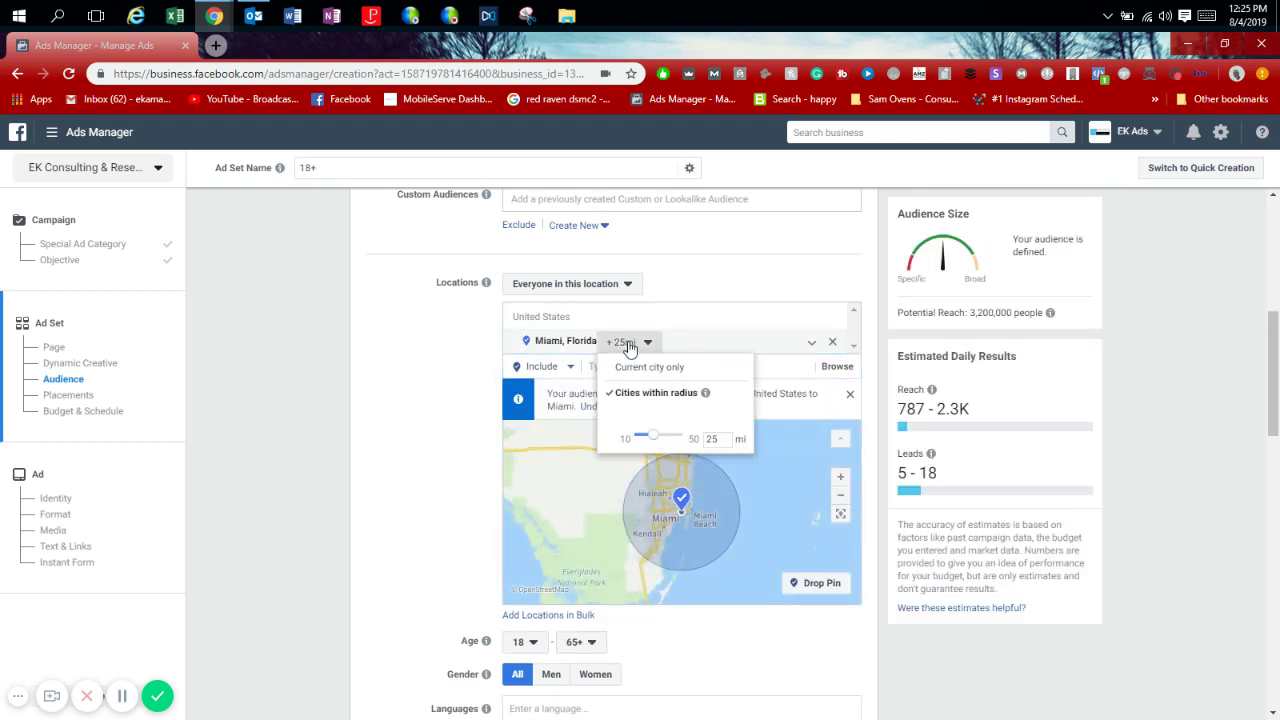
click(445, 426)
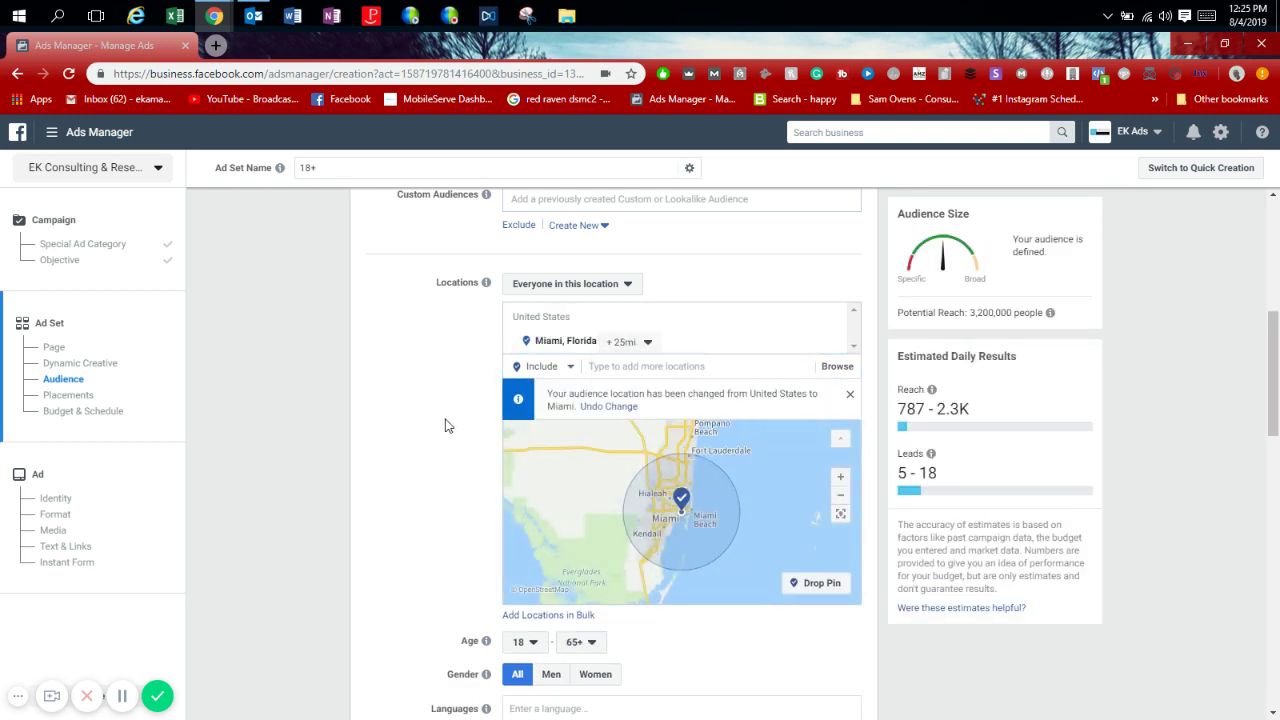
click(648, 342)
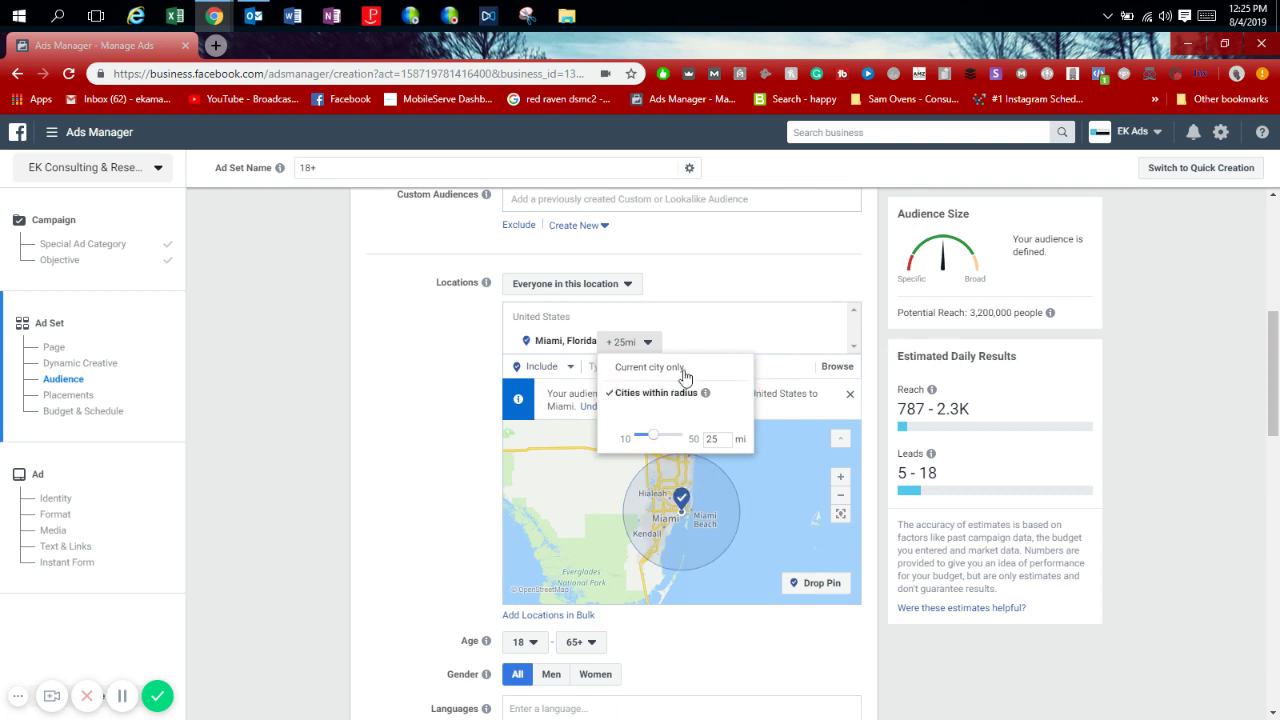
click(636, 368)
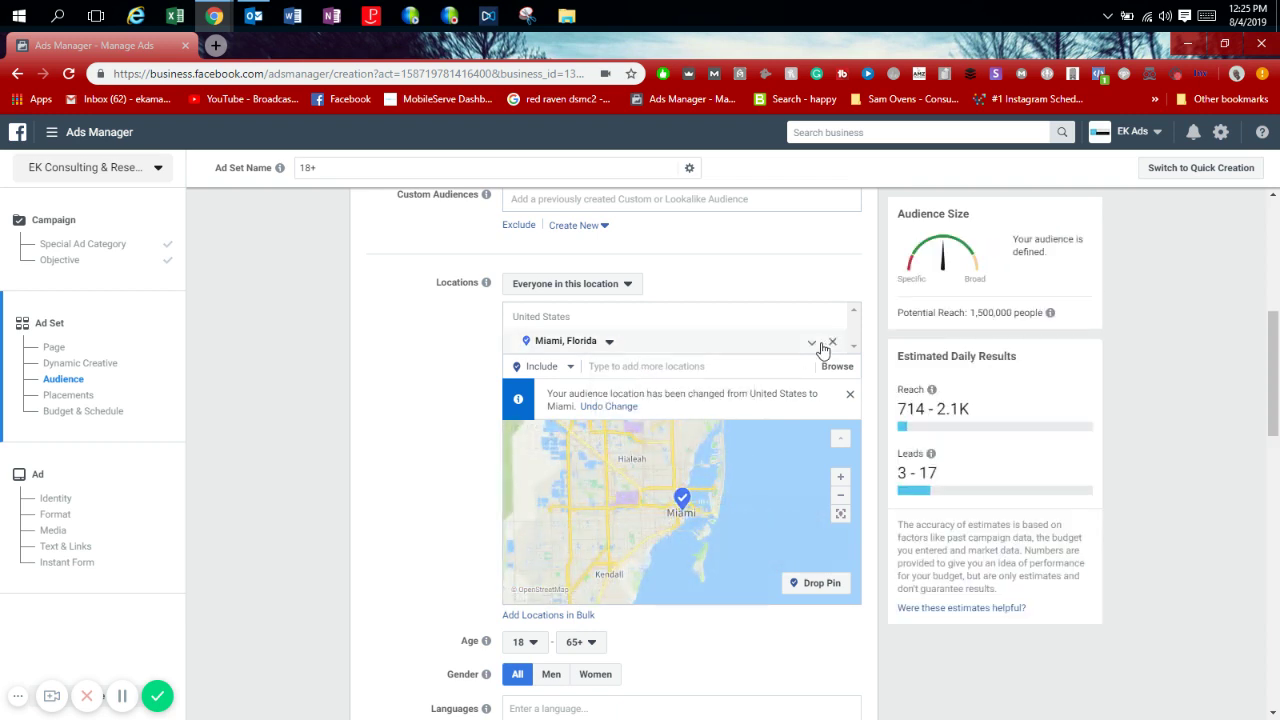
drag(1277, 343, 1277, 421)
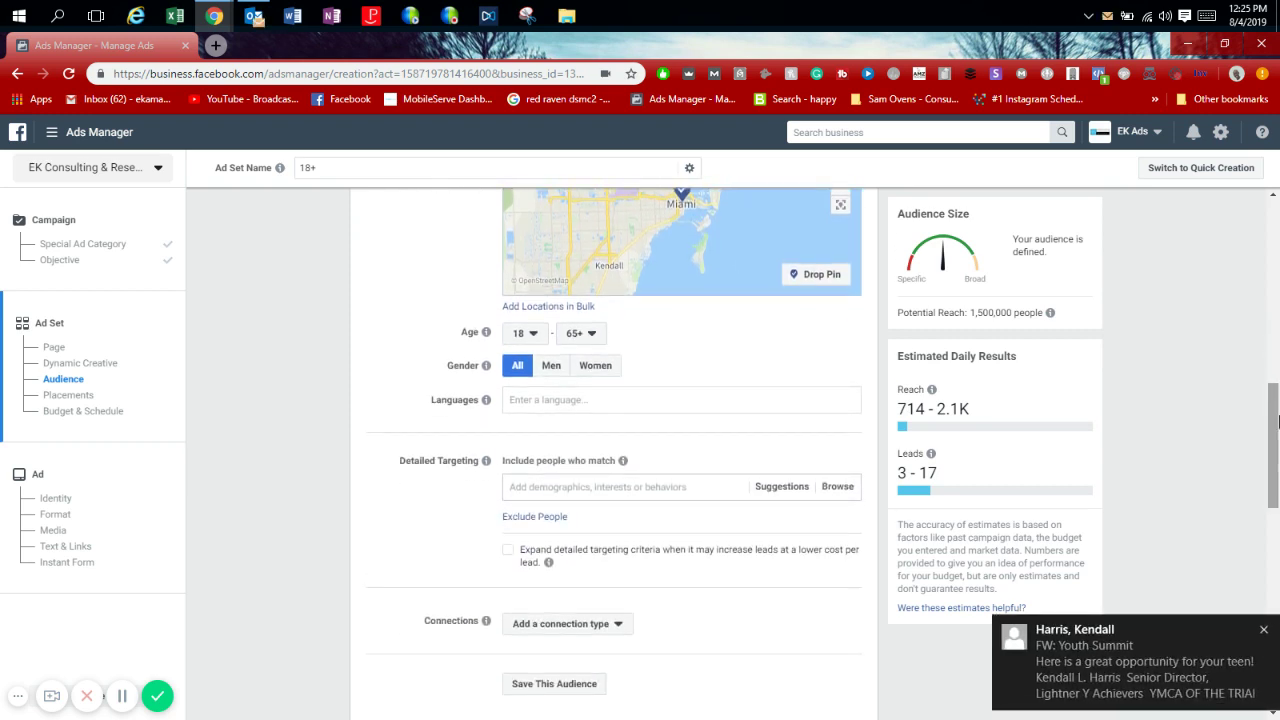
click(1265, 633)
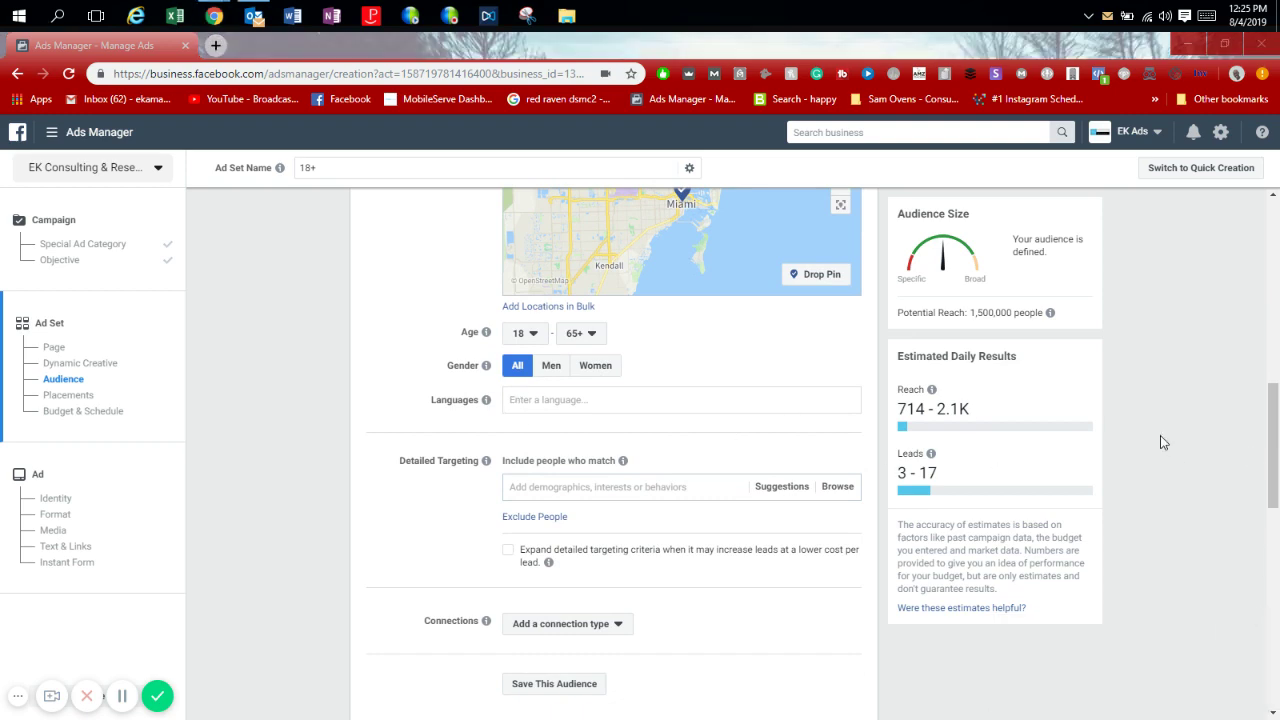
click(1277, 432)
drag(1277, 432, 1277, 434)
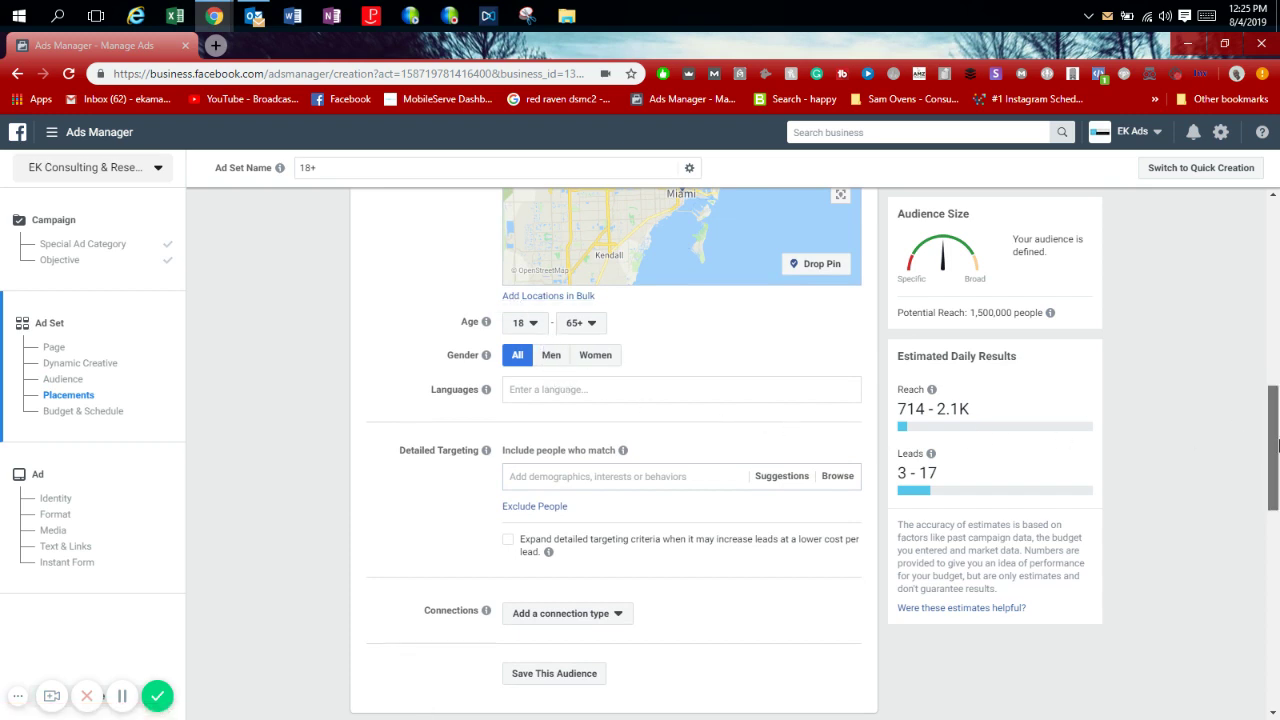
drag(1277, 446, 1277, 483)
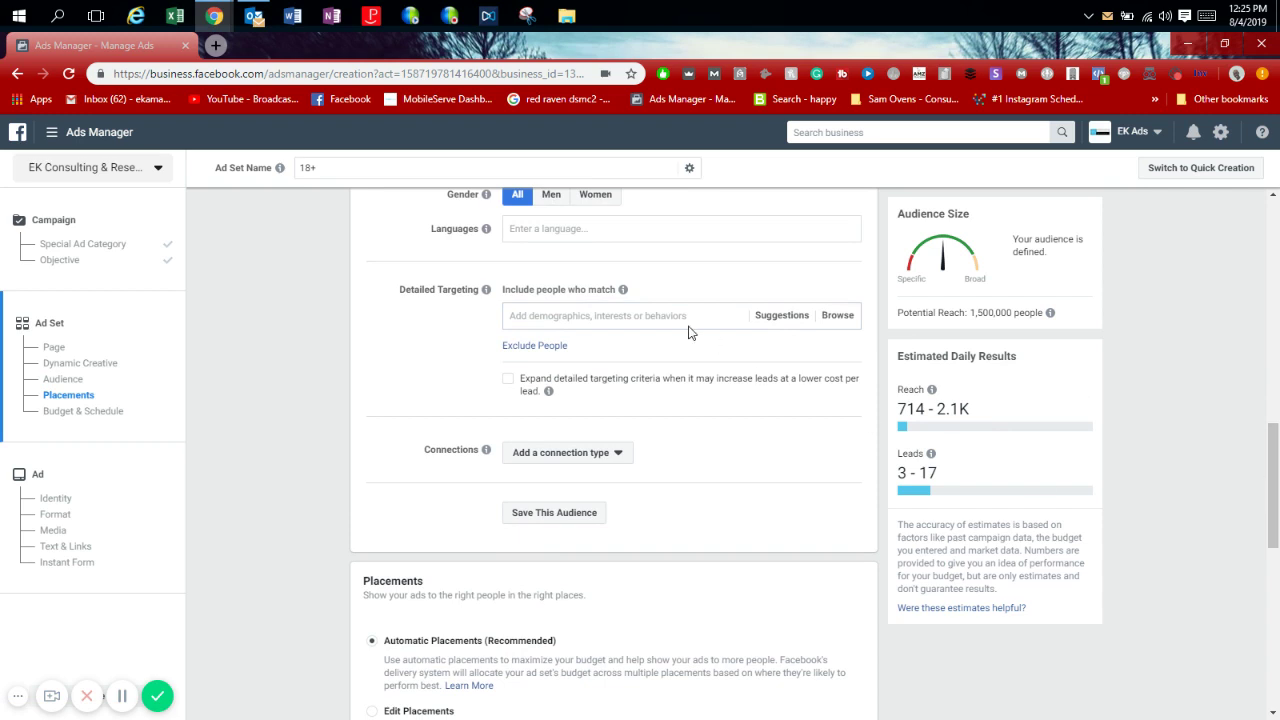
click(843, 321)
click(514, 368)
click(531, 419)
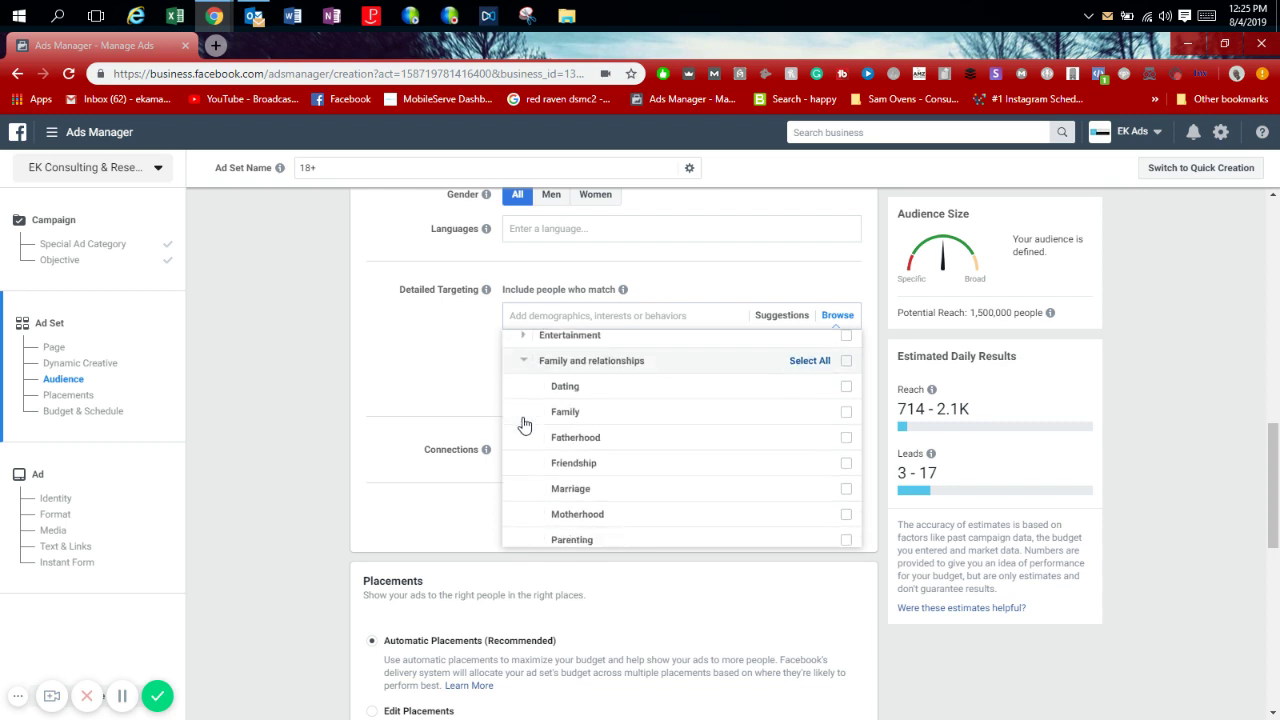
mouse_move(529, 390)
click(528, 350)
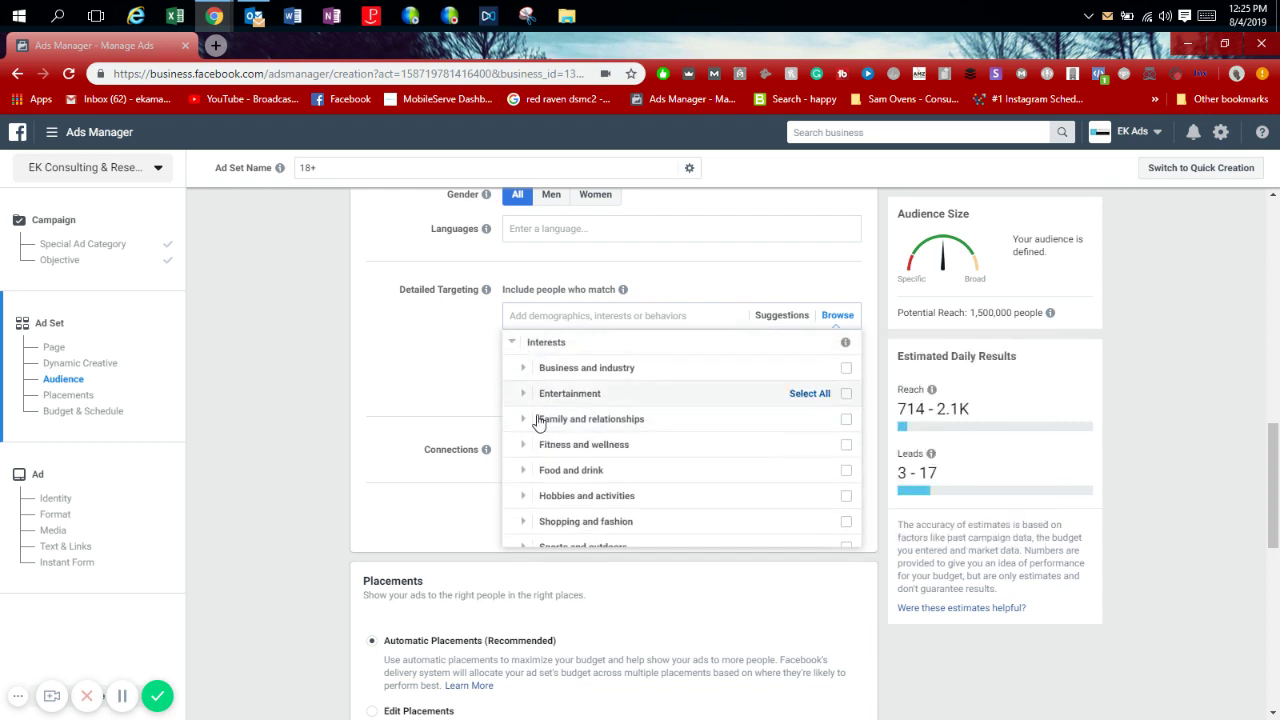
click(534, 472)
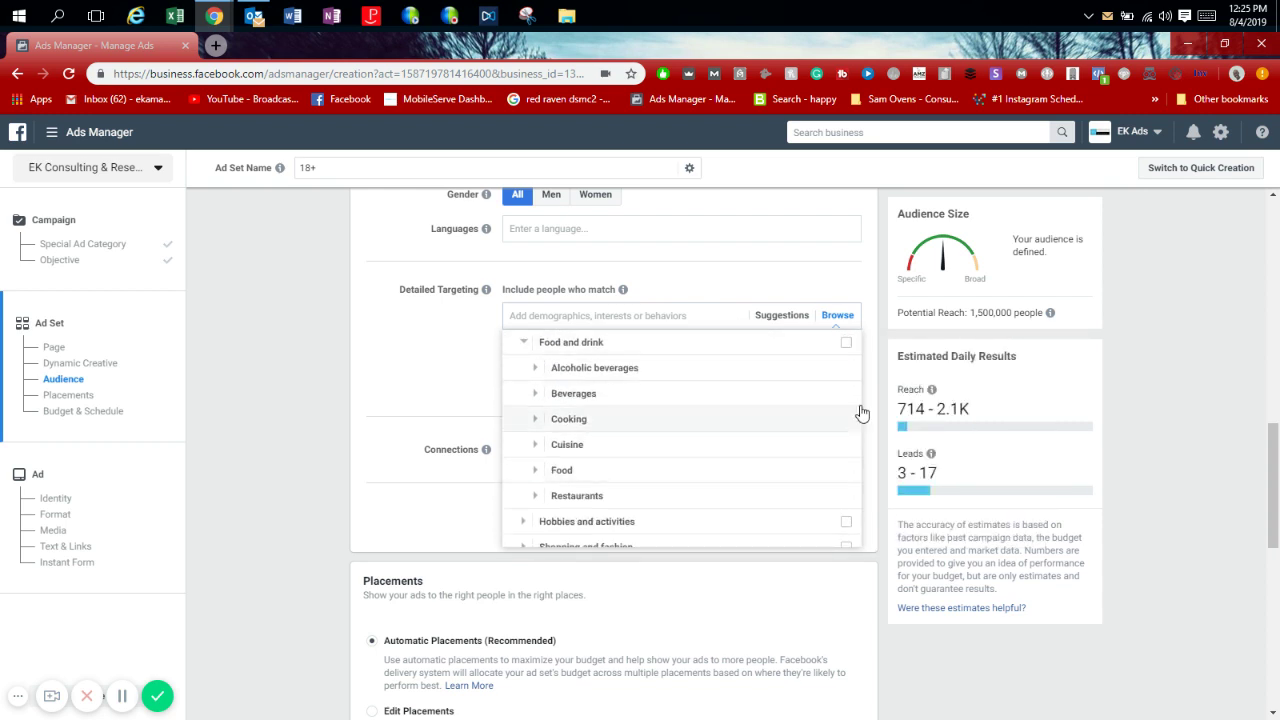
click(694, 316)
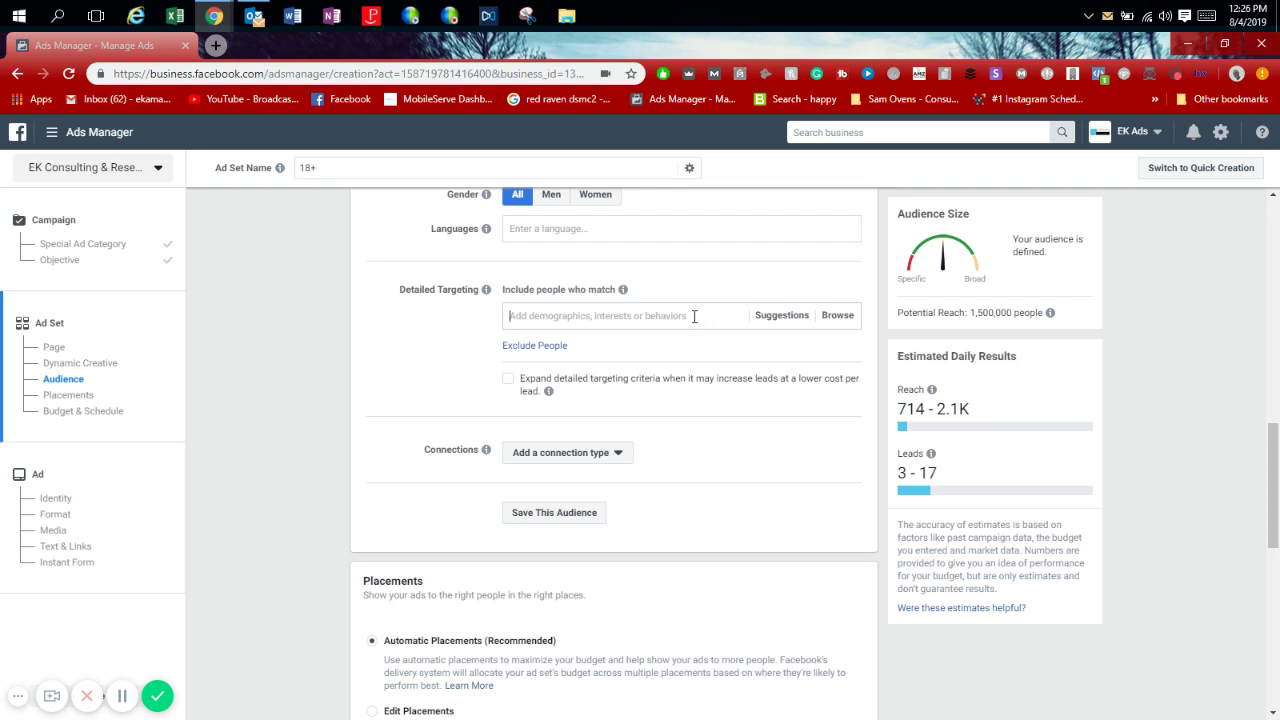
Search 'iphone user' in Detailed Targeting and add iPhone 7, 7 Plus and 6S owners.
text(l)
text(phone)
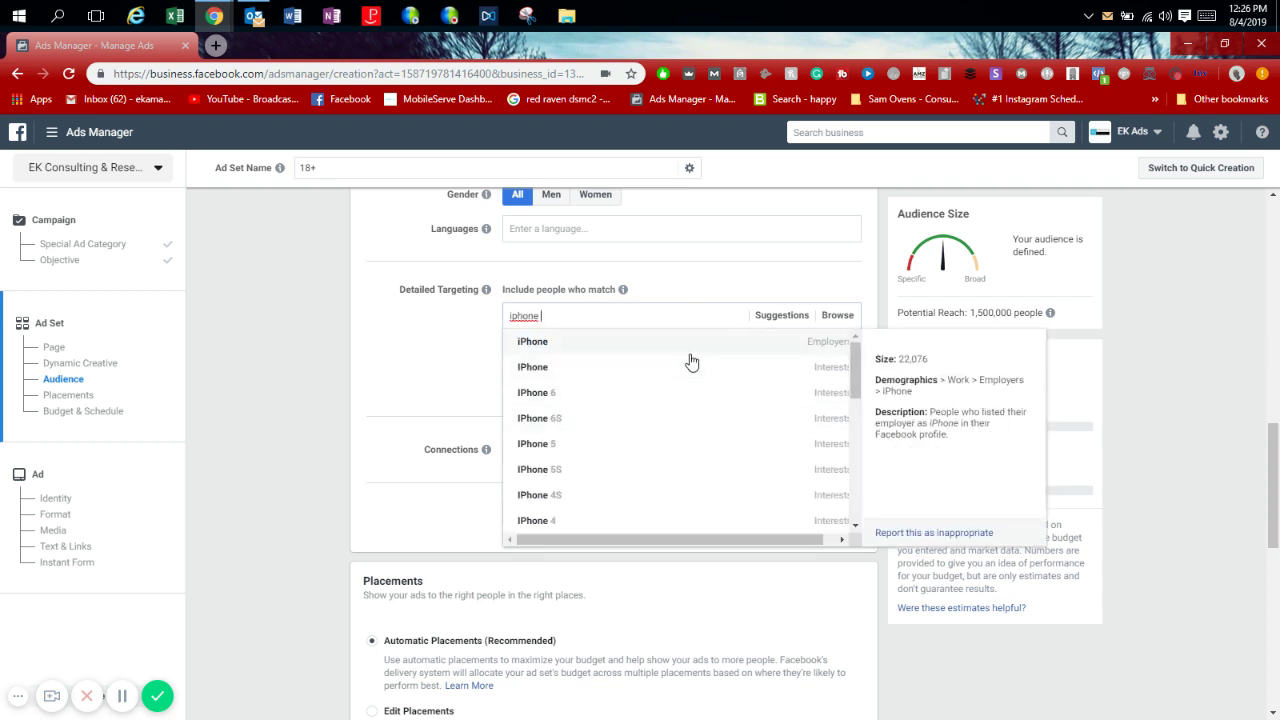
click(656, 404)
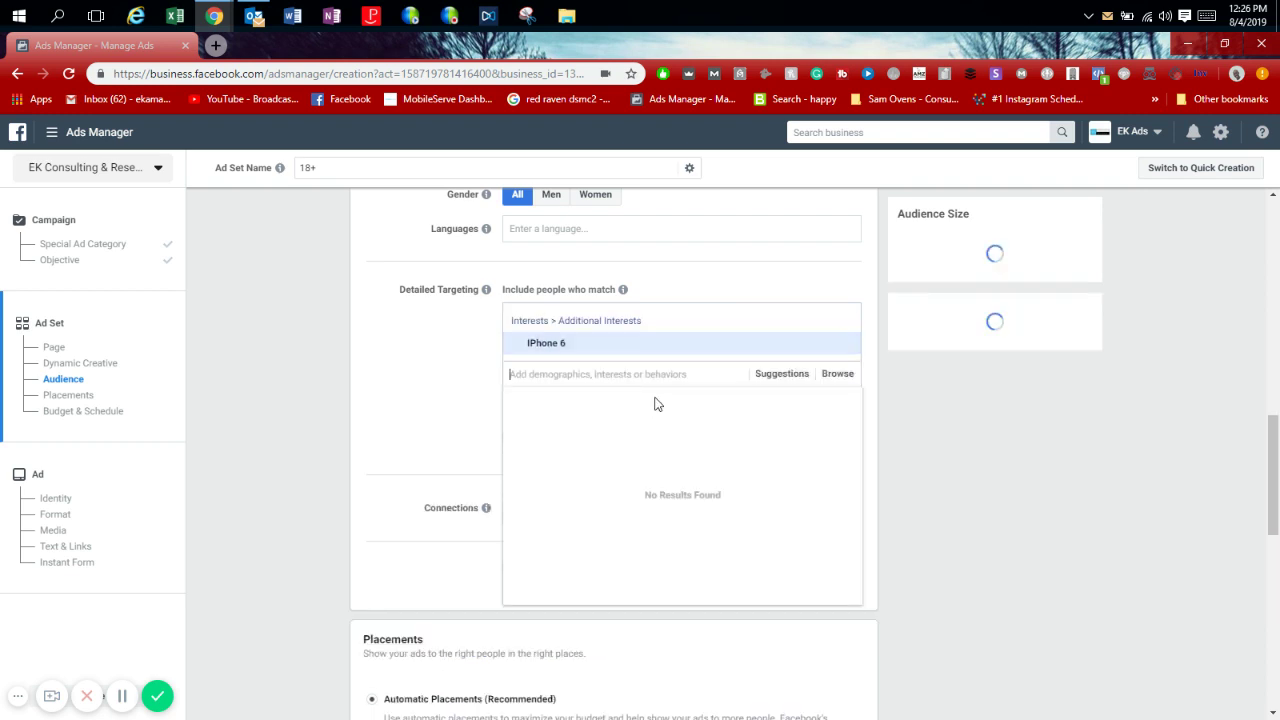
key(BackSpace)
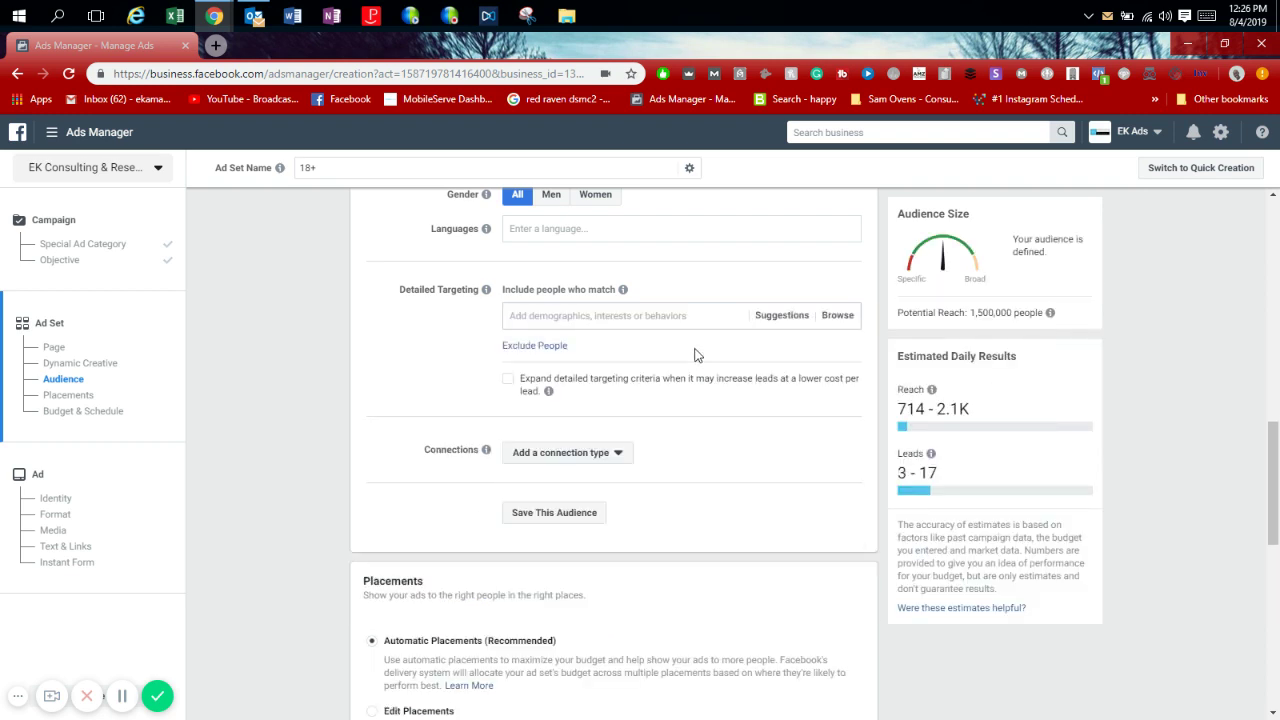
text(iphone user)
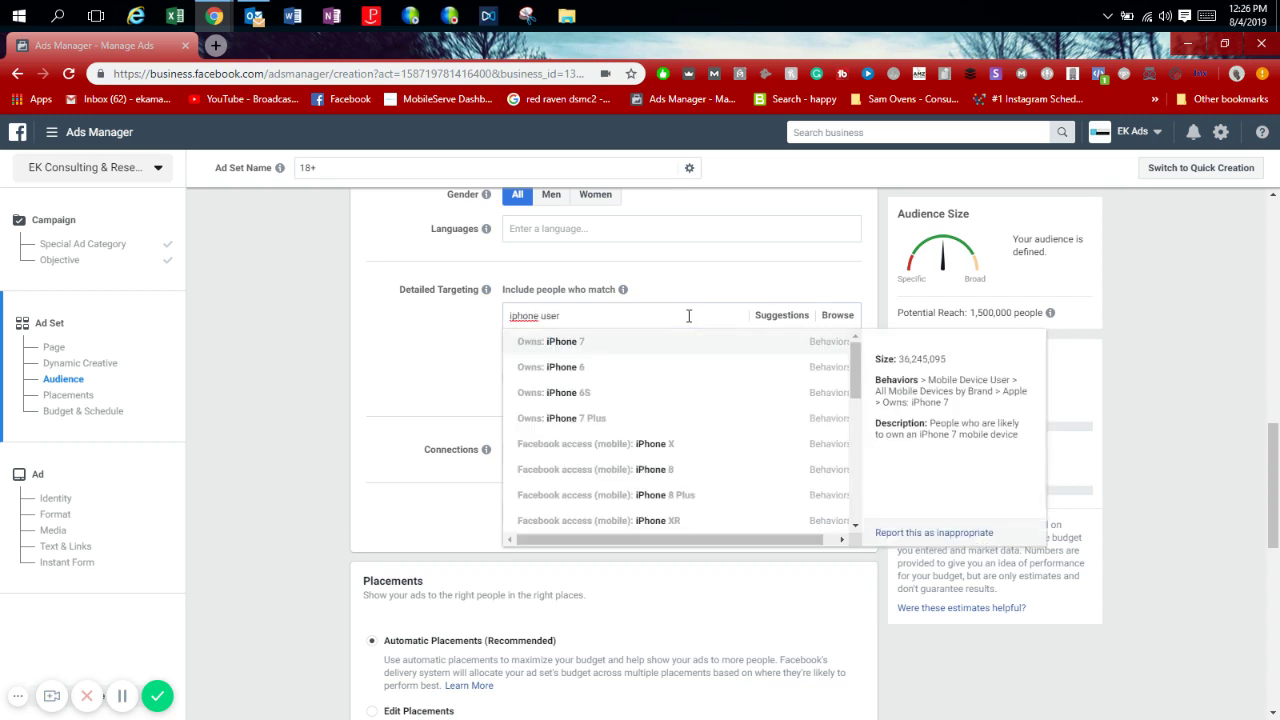
click(689, 341)
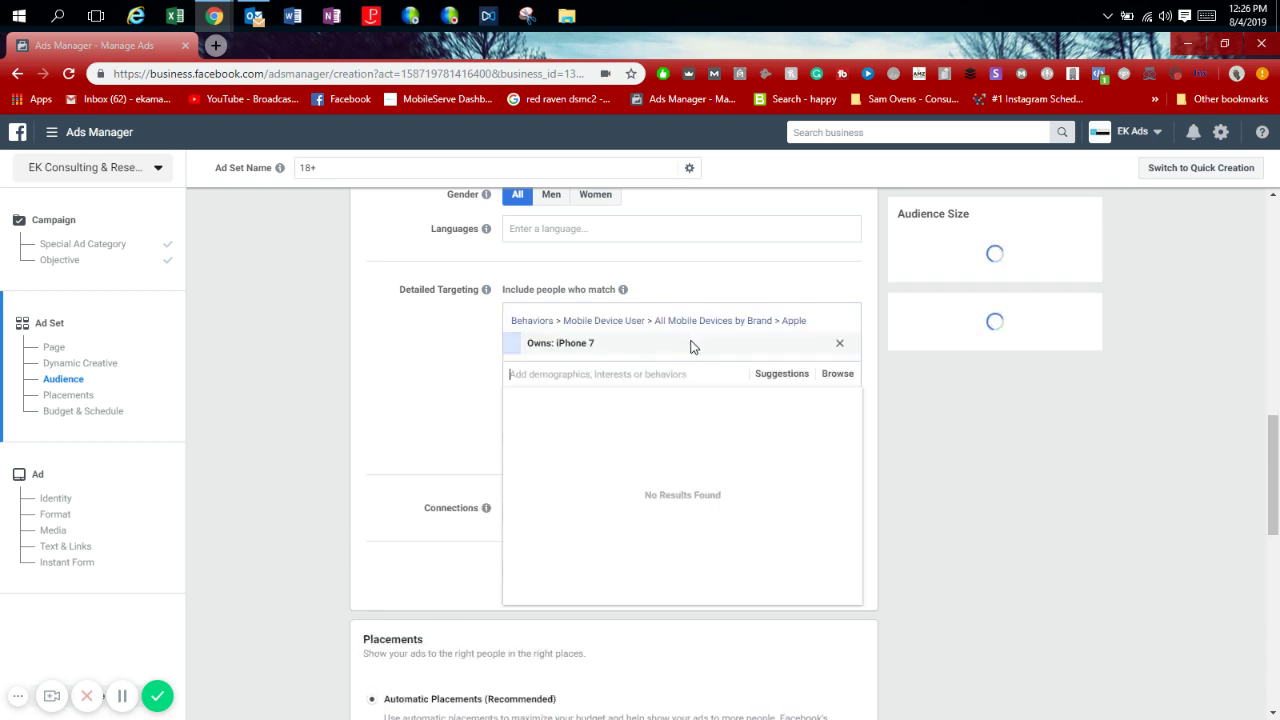
click(779, 375)
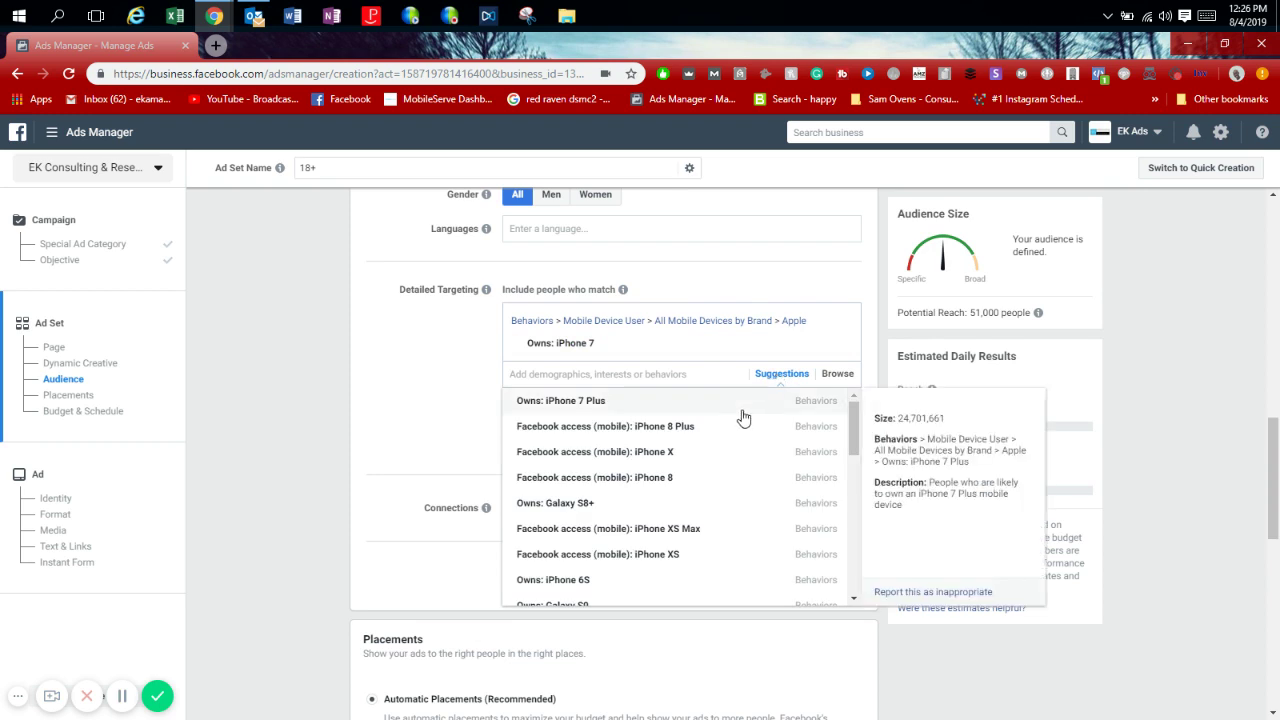
click(742, 417)
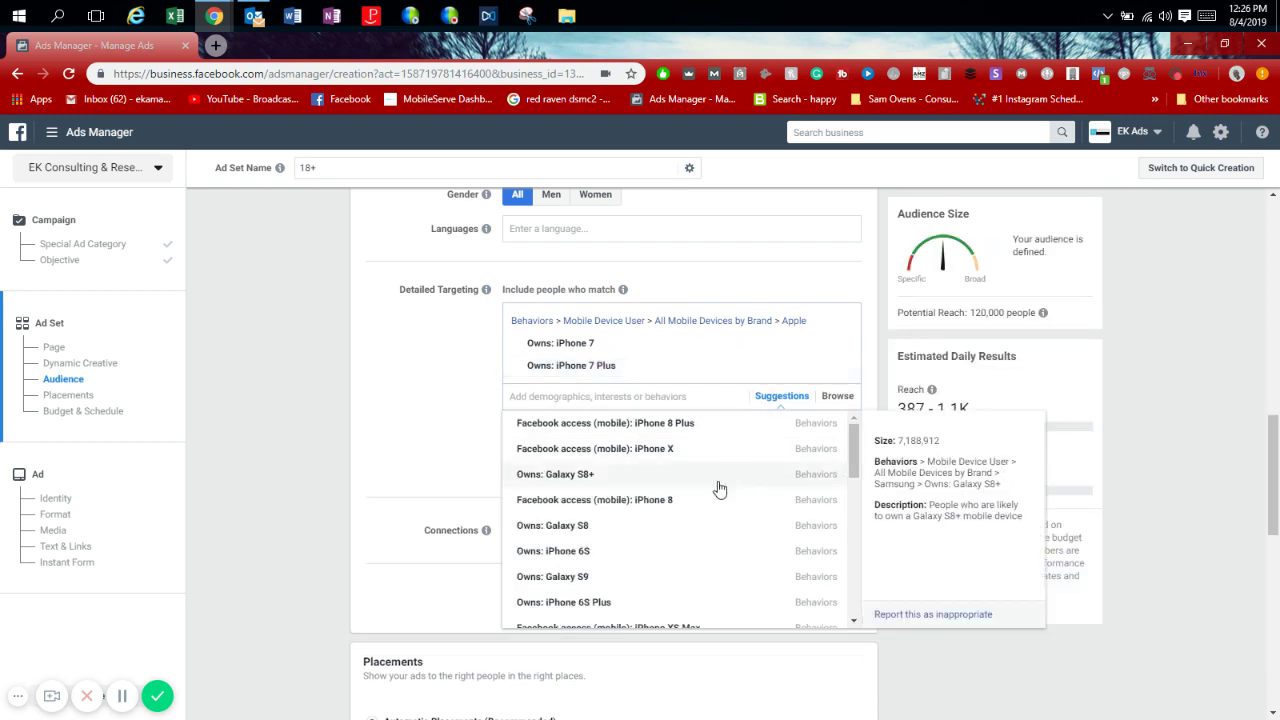
click(687, 554)
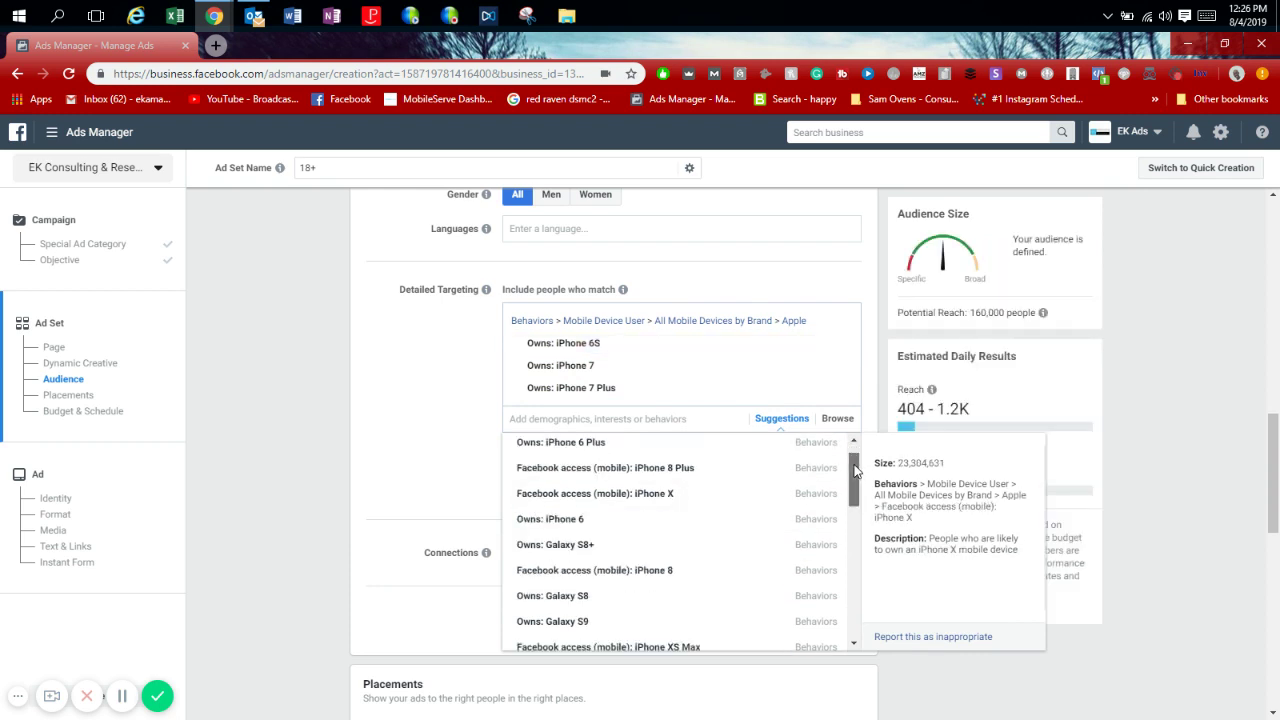
Add iPhone 6S Plus, 6 Plus, 8 Plus, X, XS and XS Max users to detailed targeting.
scroll(855, 470, up, 1)
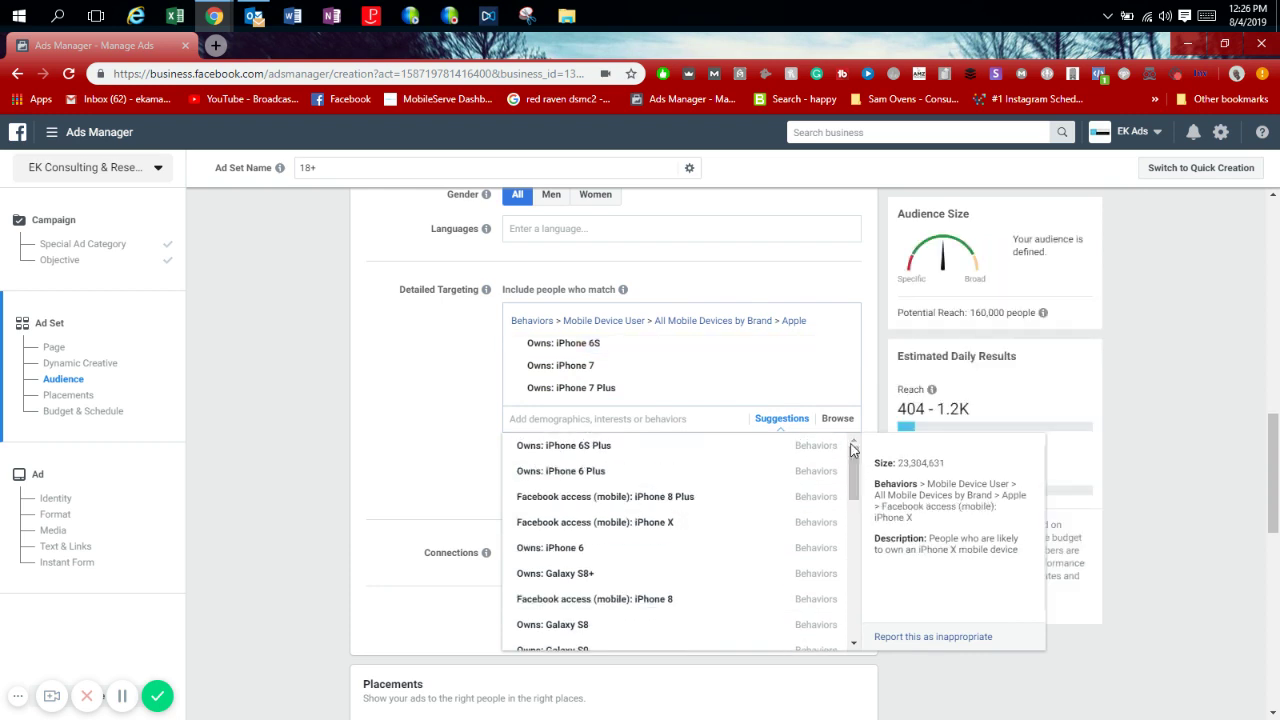
click(647, 452)
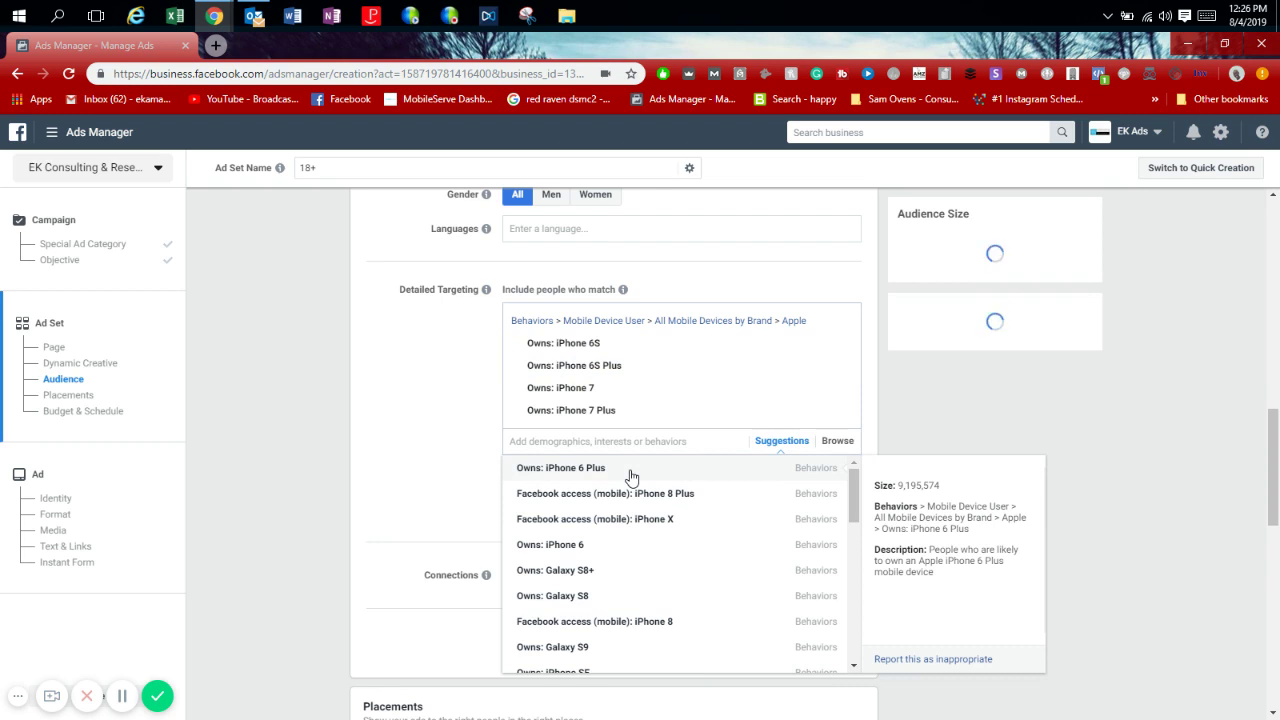
click(631, 472)
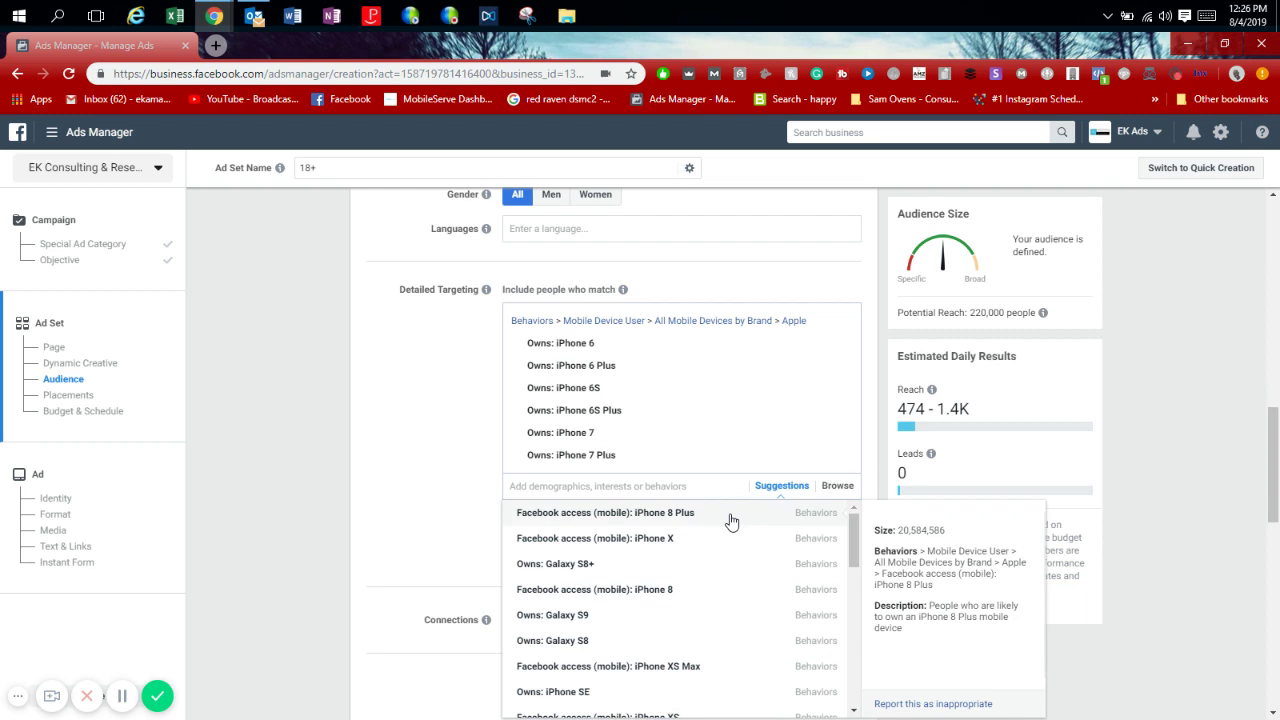
click(731, 521)
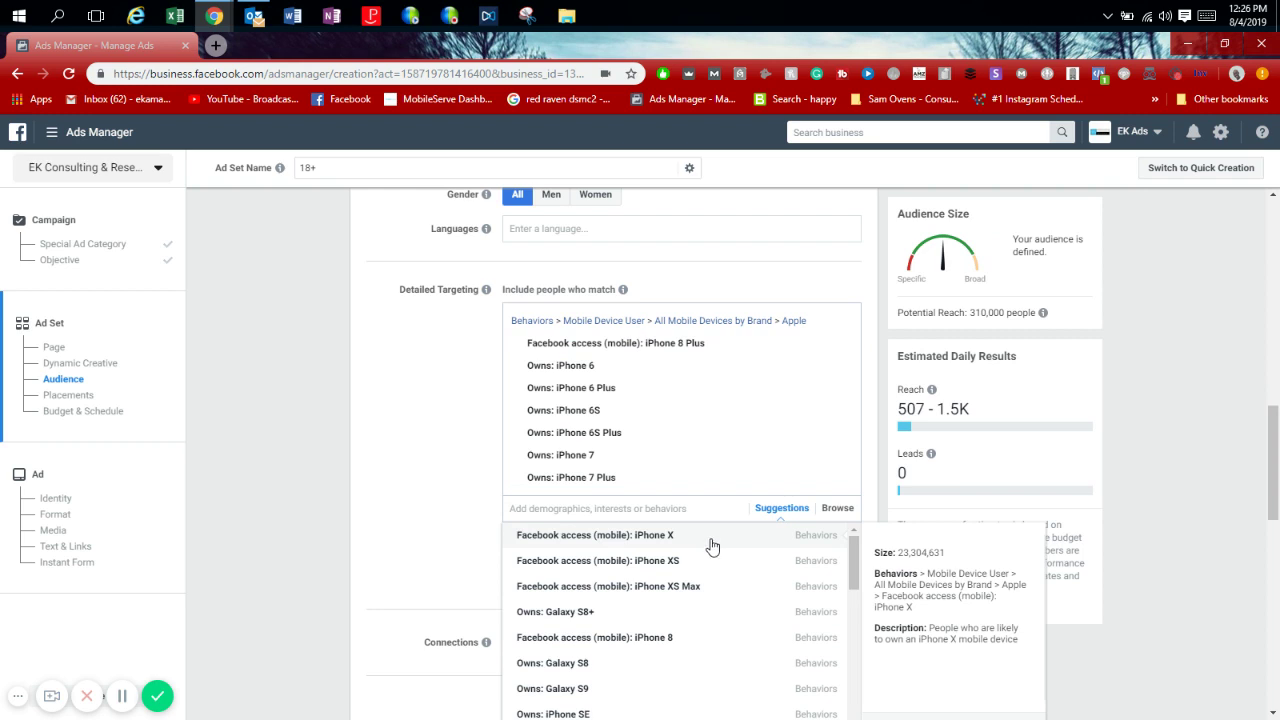
click(711, 545)
click(699, 568)
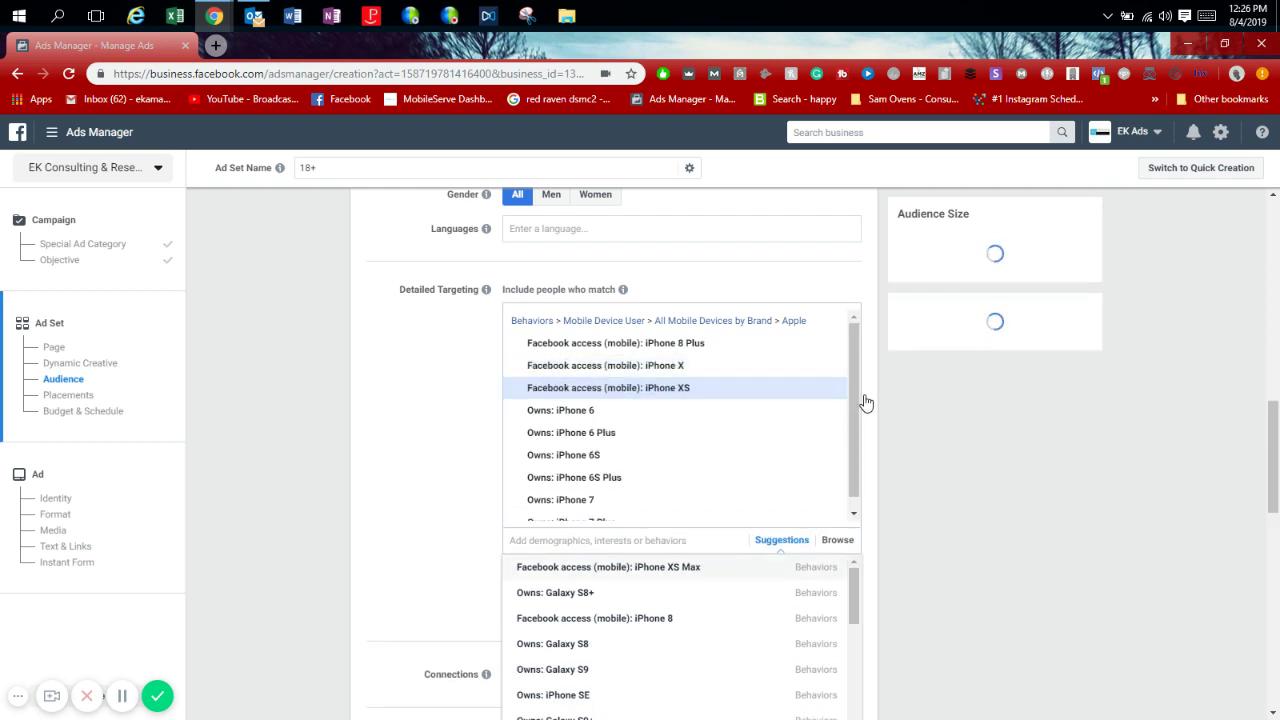
key(Return)
Add iPhone 8 and iPhone XR users from the targeting suggestions.
scroll(862, 427, down, 1)
scroll(858, 435, up, 1)
mouse_move(675, 390)
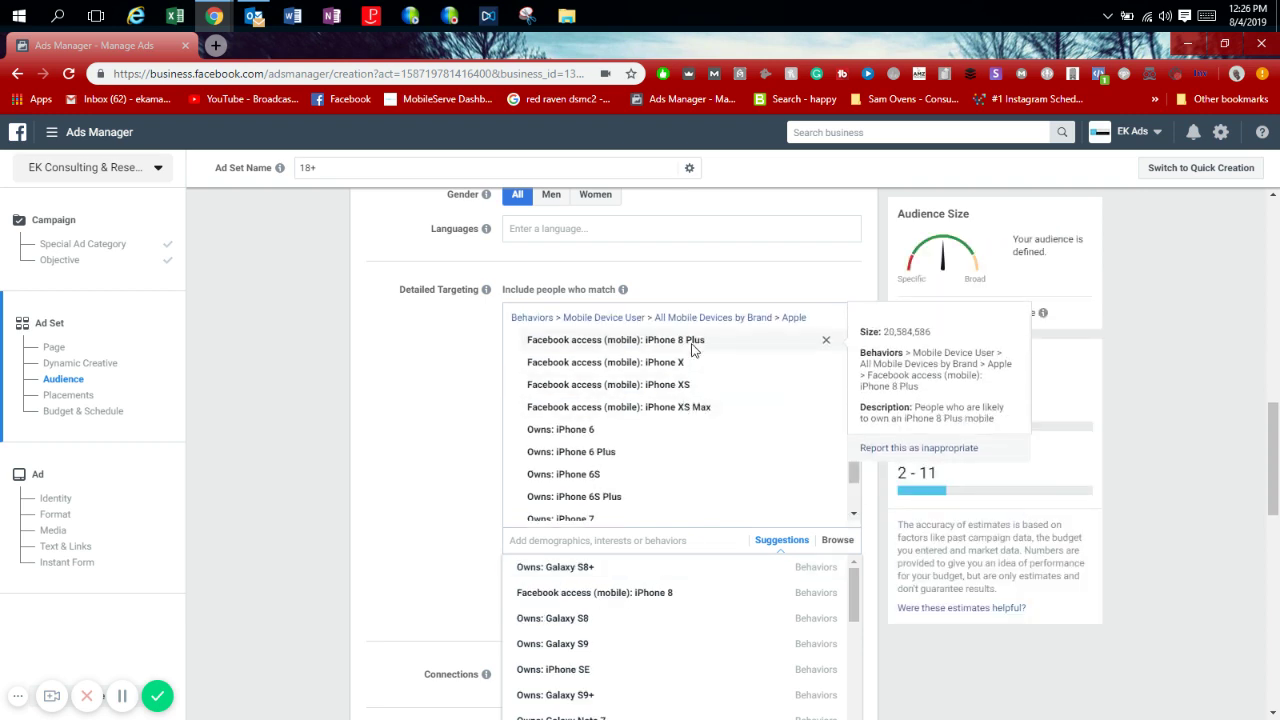
drag(1275, 445, 1275, 492)
click(770, 338)
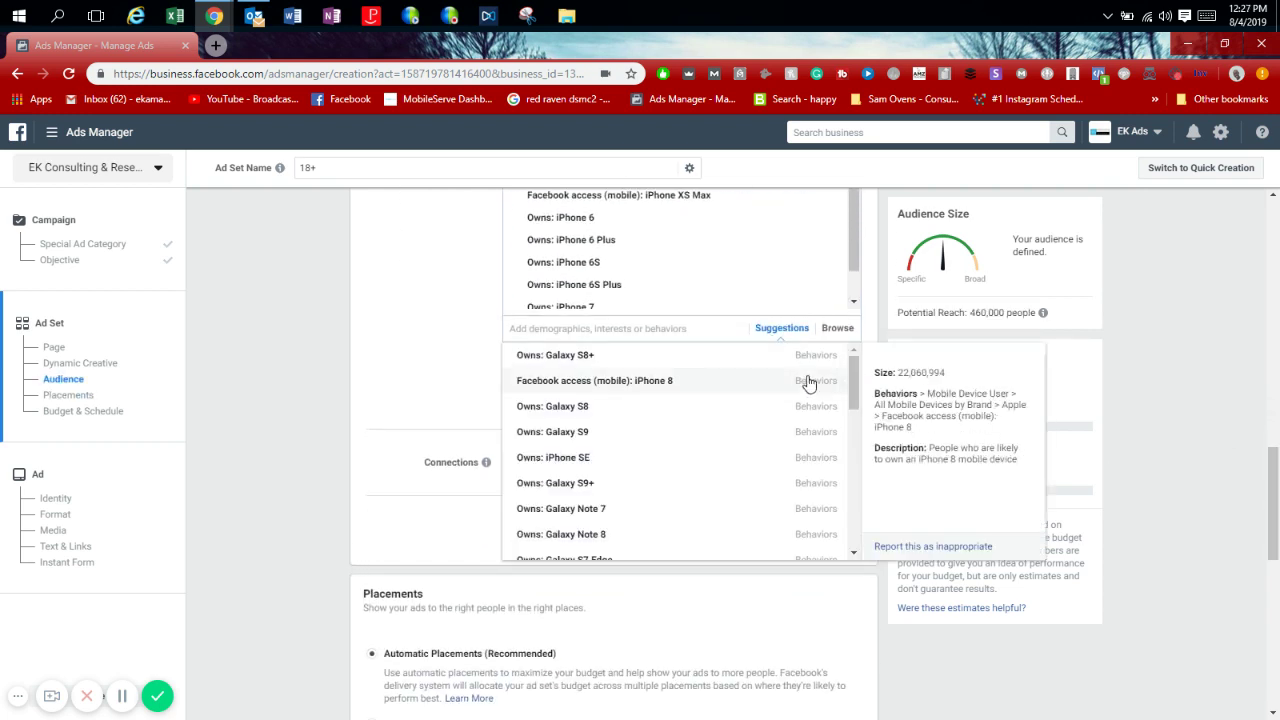
click(807, 385)
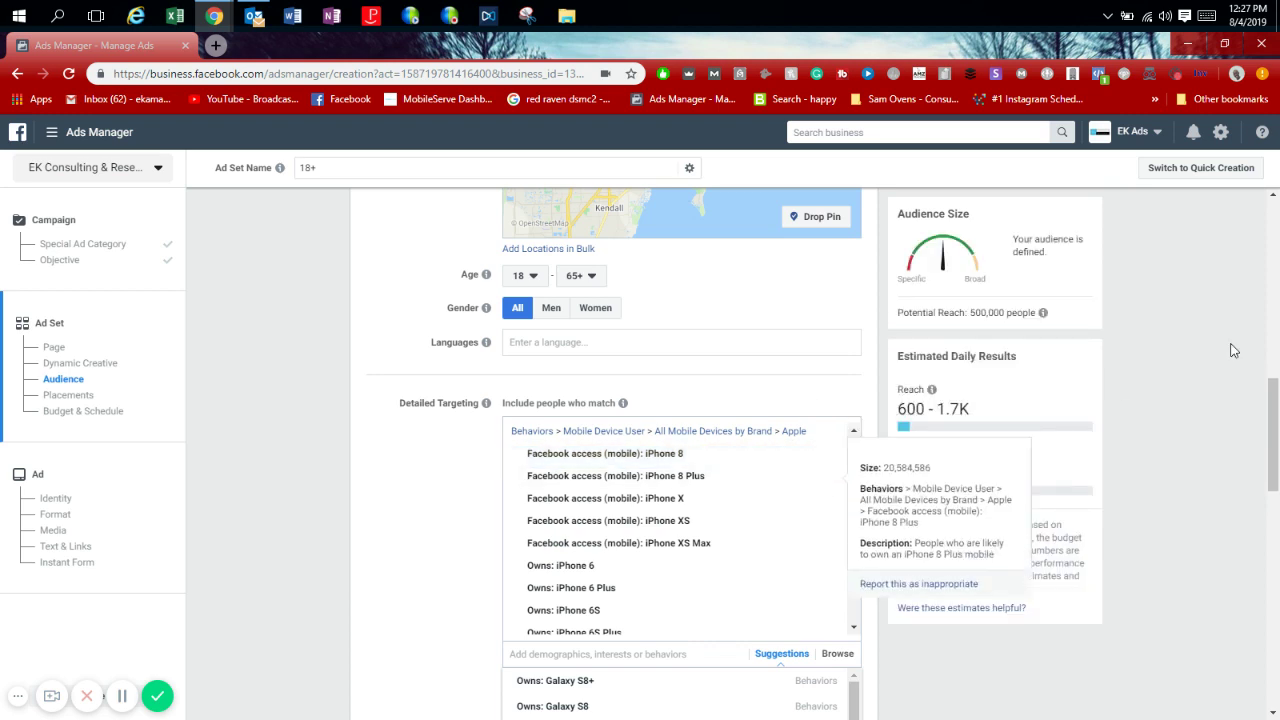
drag(1275, 450, 1276, 512)
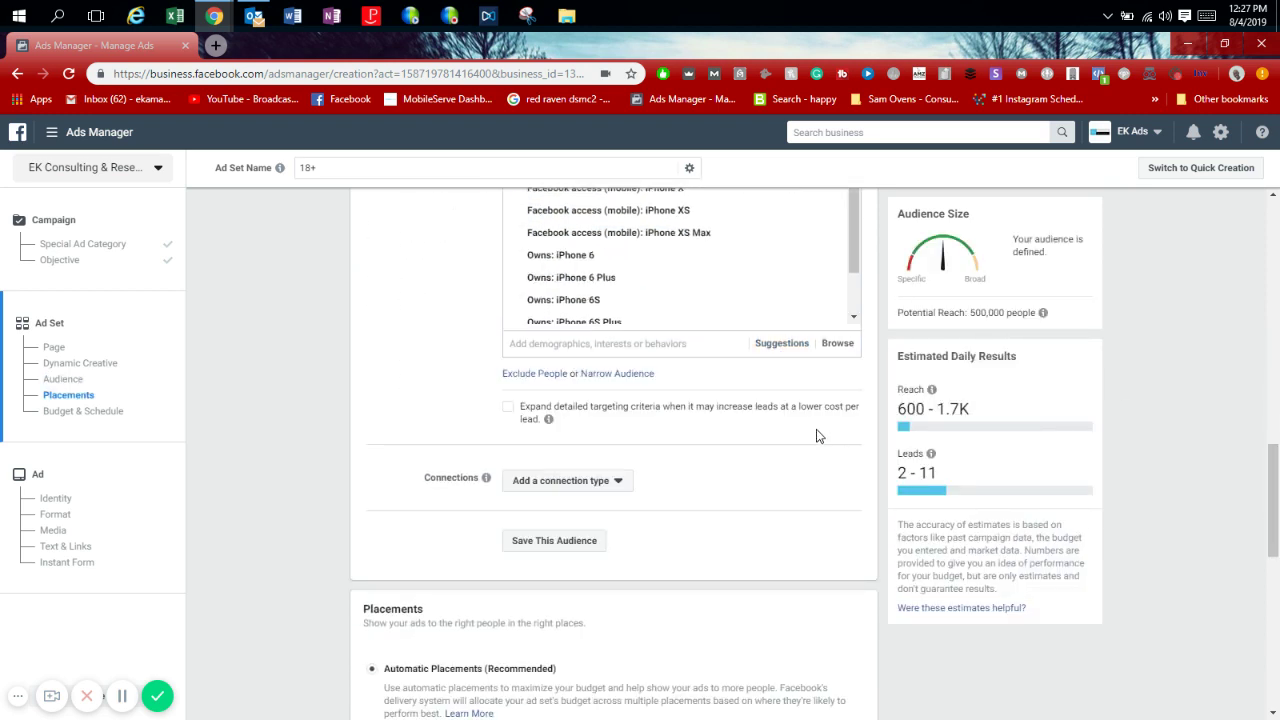
click(783, 343)
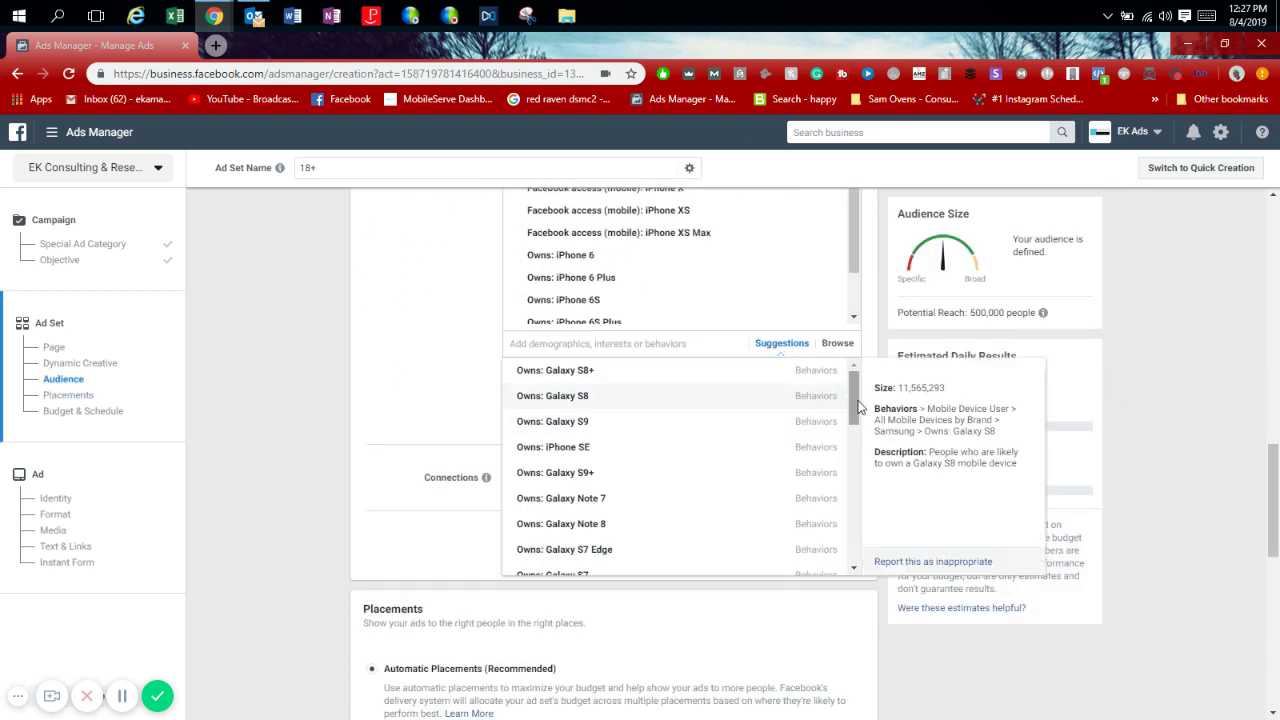
drag(853, 410, 849, 363)
click(816, 438)
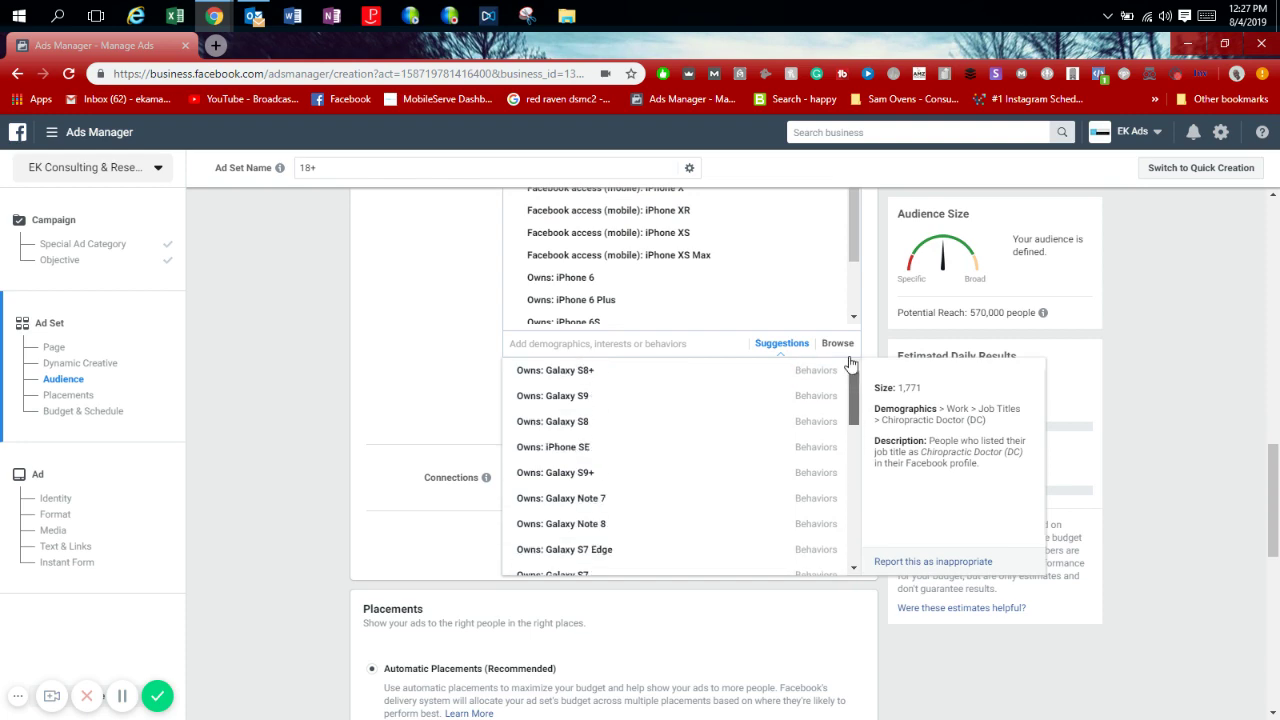
click(453, 349)
scroll(1262, 484, up, 2)
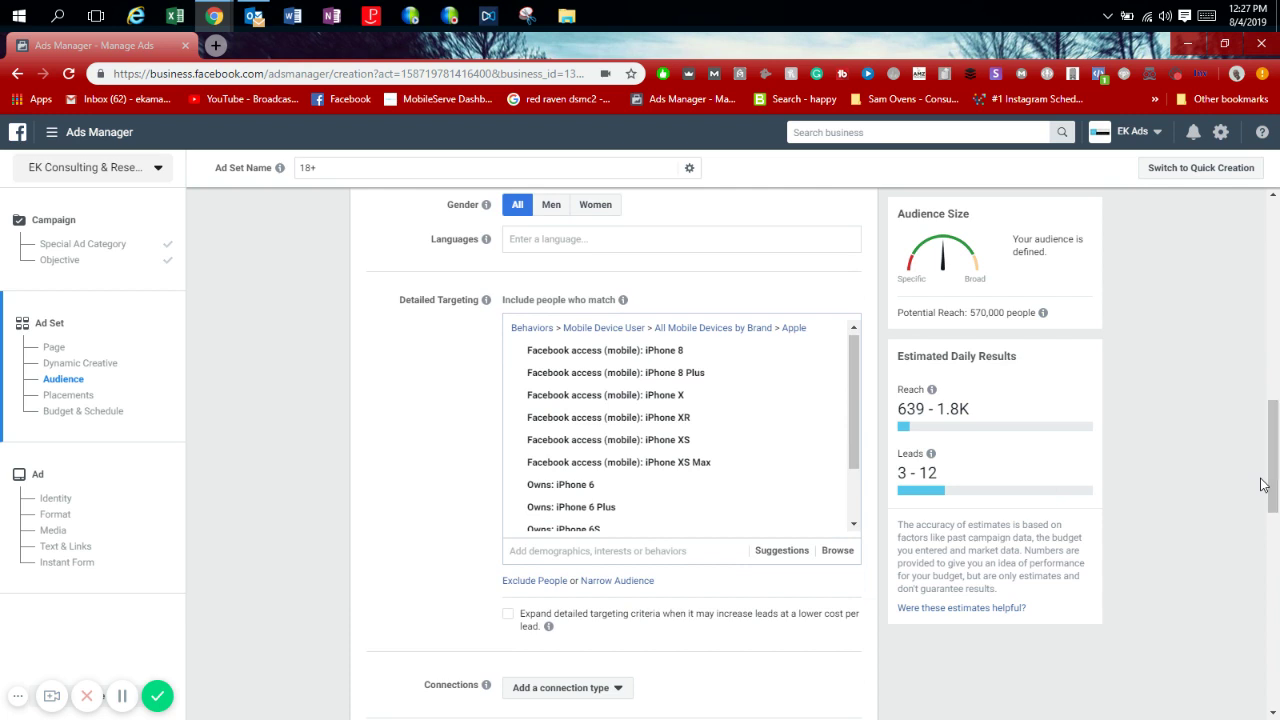
mouse_move(857, 440)
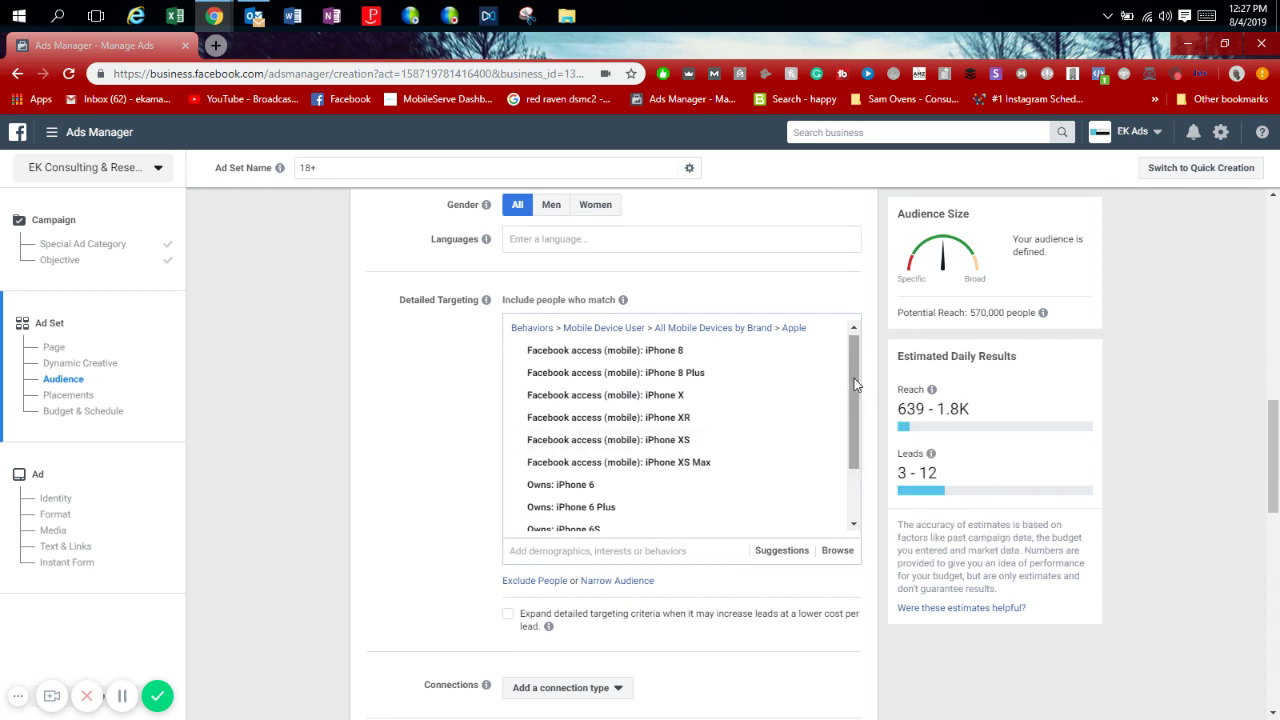
drag(854, 378, 848, 372)
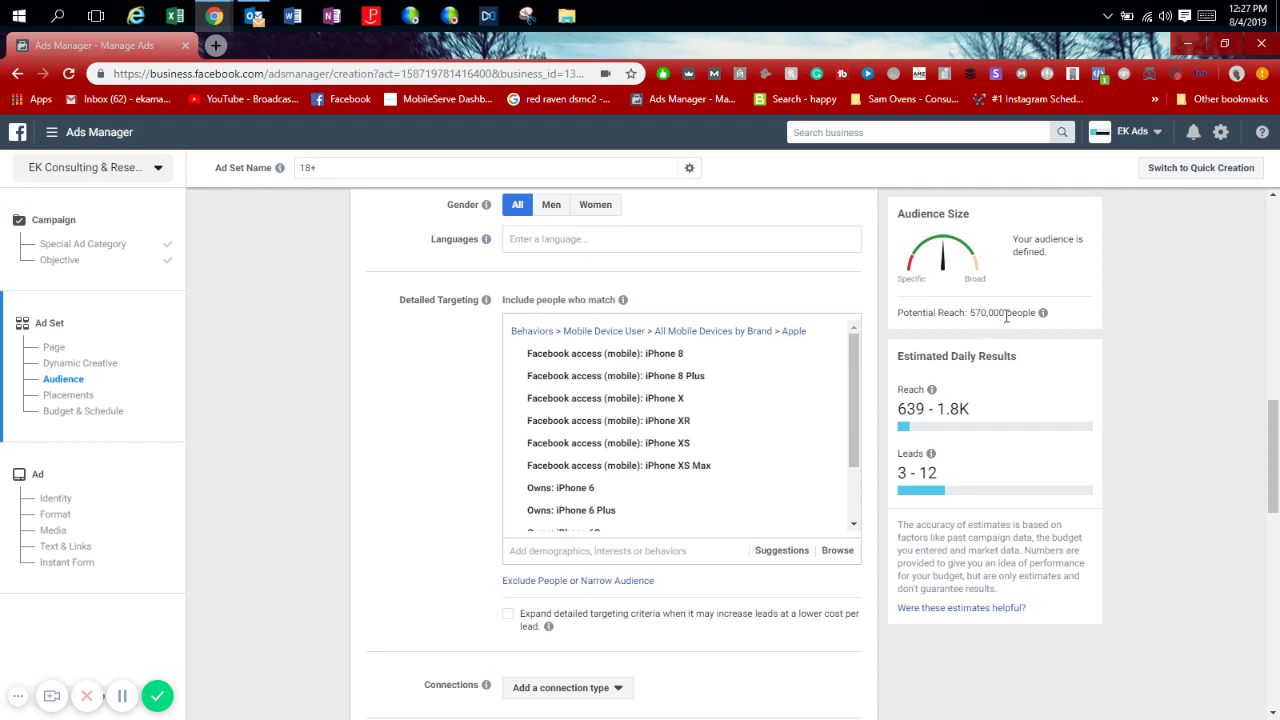
drag(1272, 491, 1270, 677)
triple_click(688, 342)
text(1)
double_click(709, 341)
text(5)
double_click(709, 341)
text(10)
double_click(709, 341)
text(20)
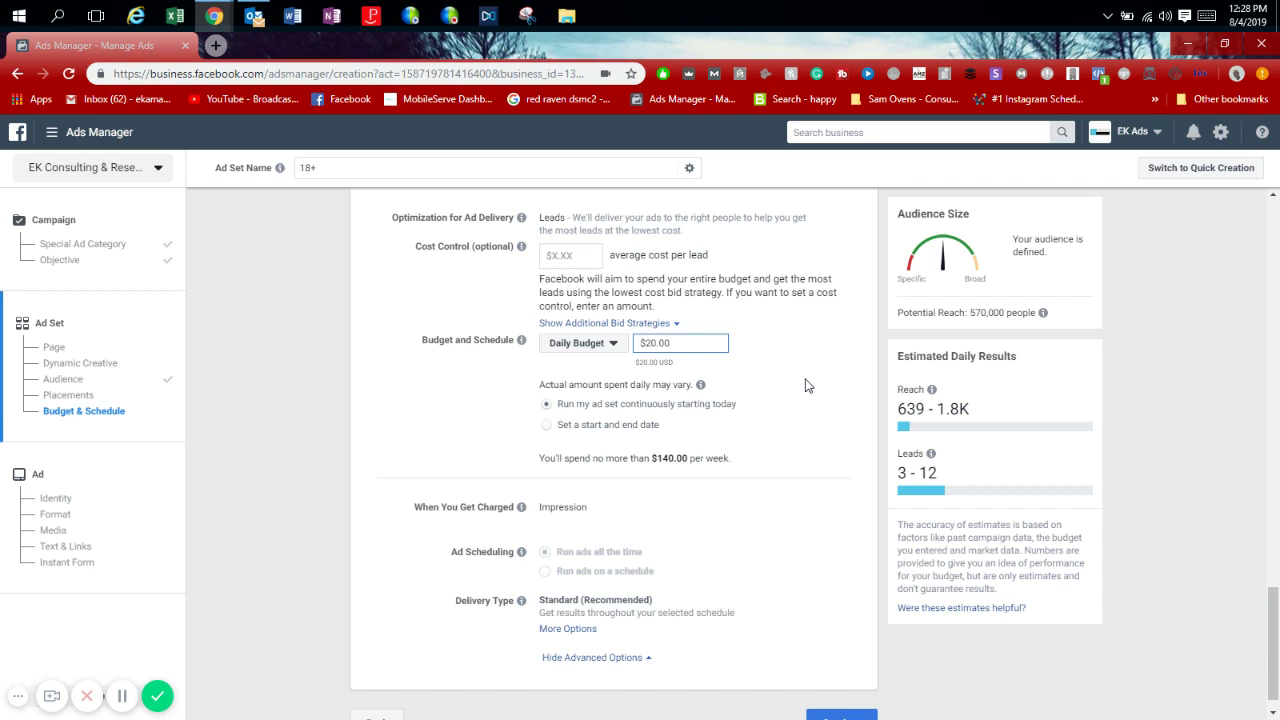
drag(1276, 598, 1244, 626)
Continue to the ad and switch its Instagram account to EK Consulting & Research.
click(840, 700)
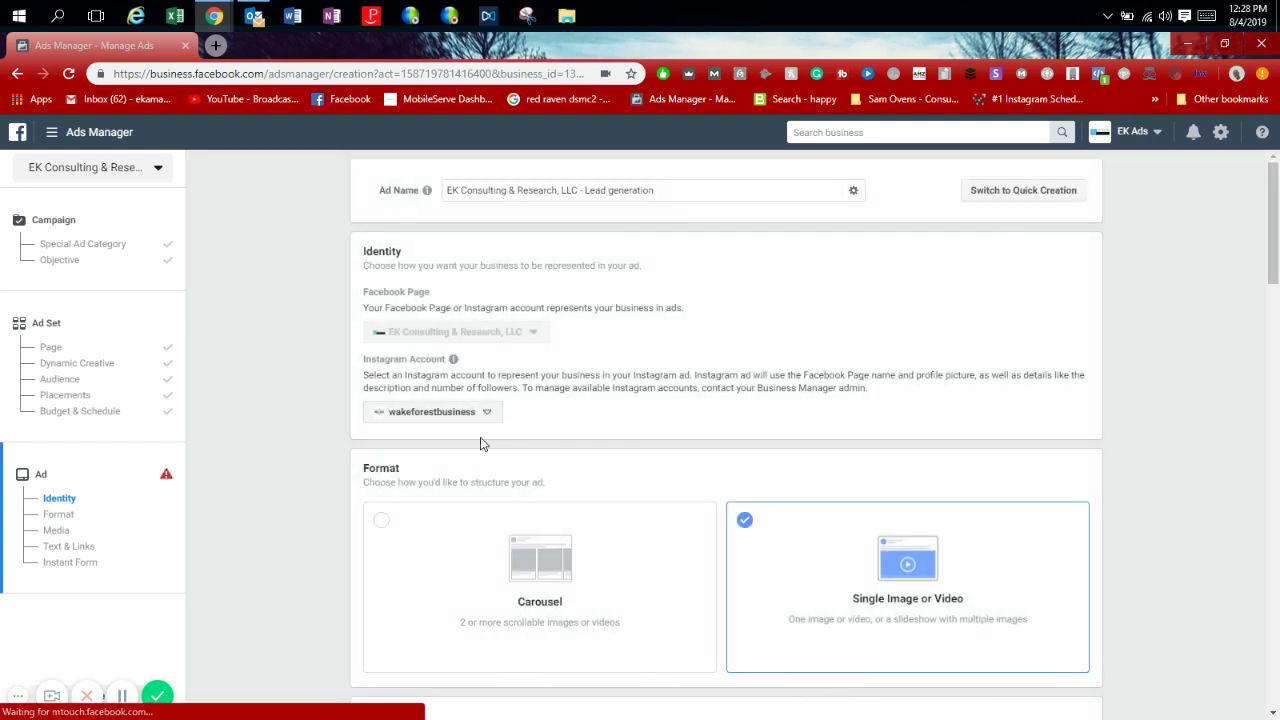
click(481, 416)
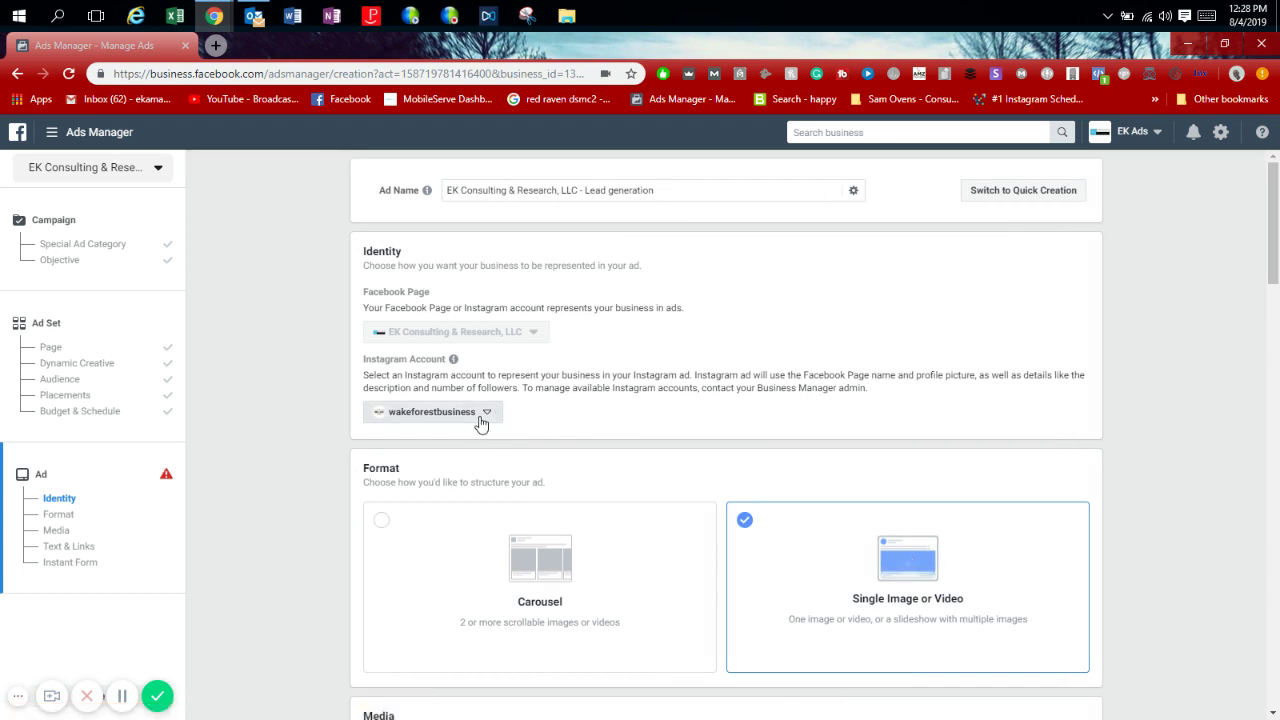
click(481, 467)
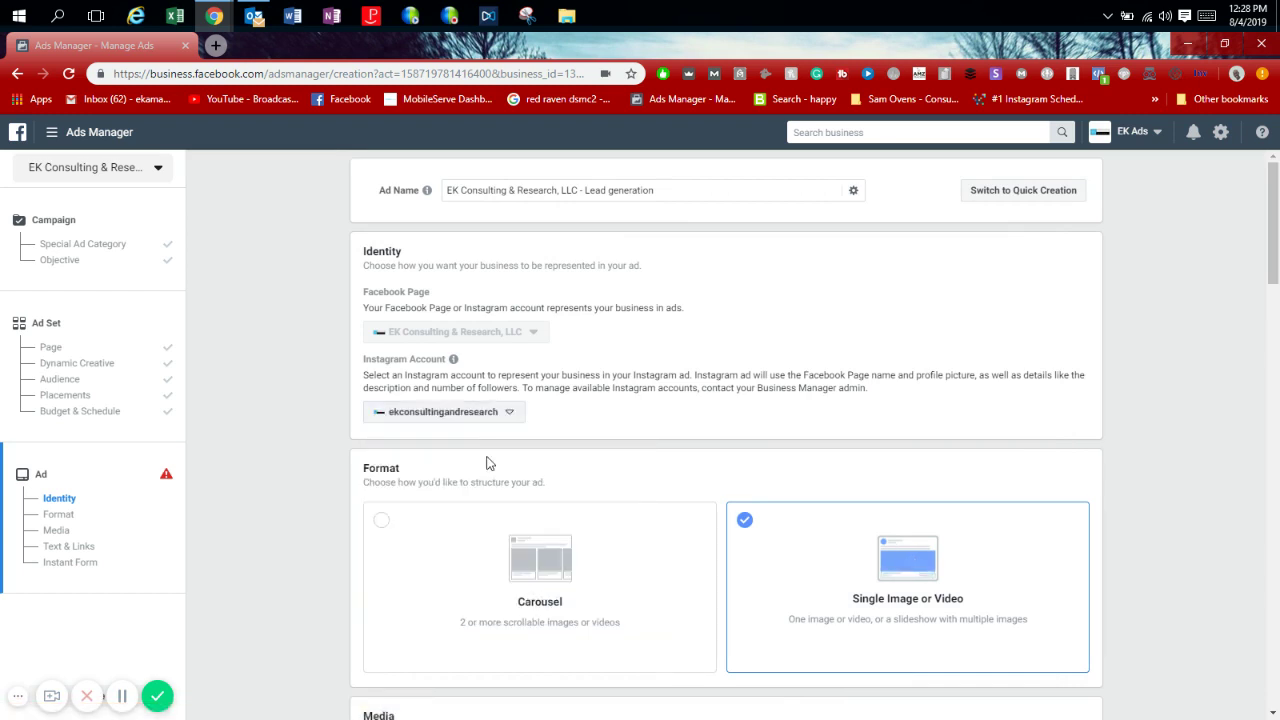
drag(1278, 230, 1278, 263)
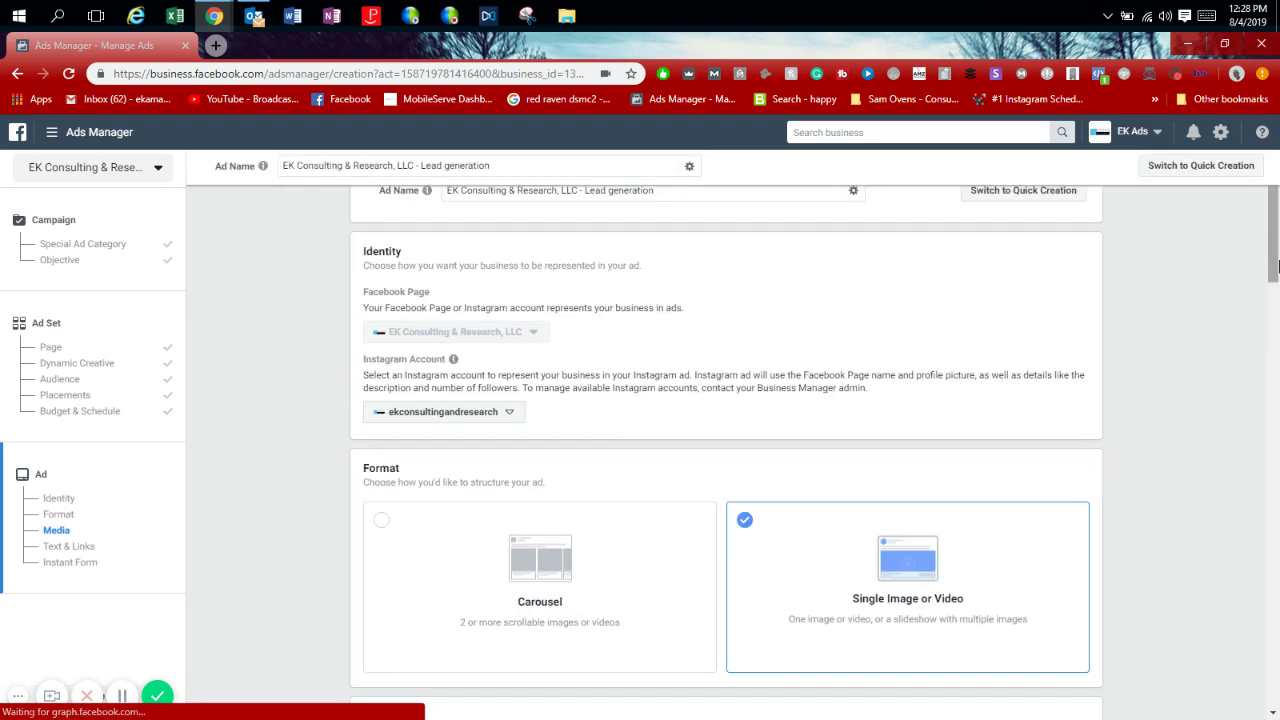
drag(1278, 265, 1277, 407)
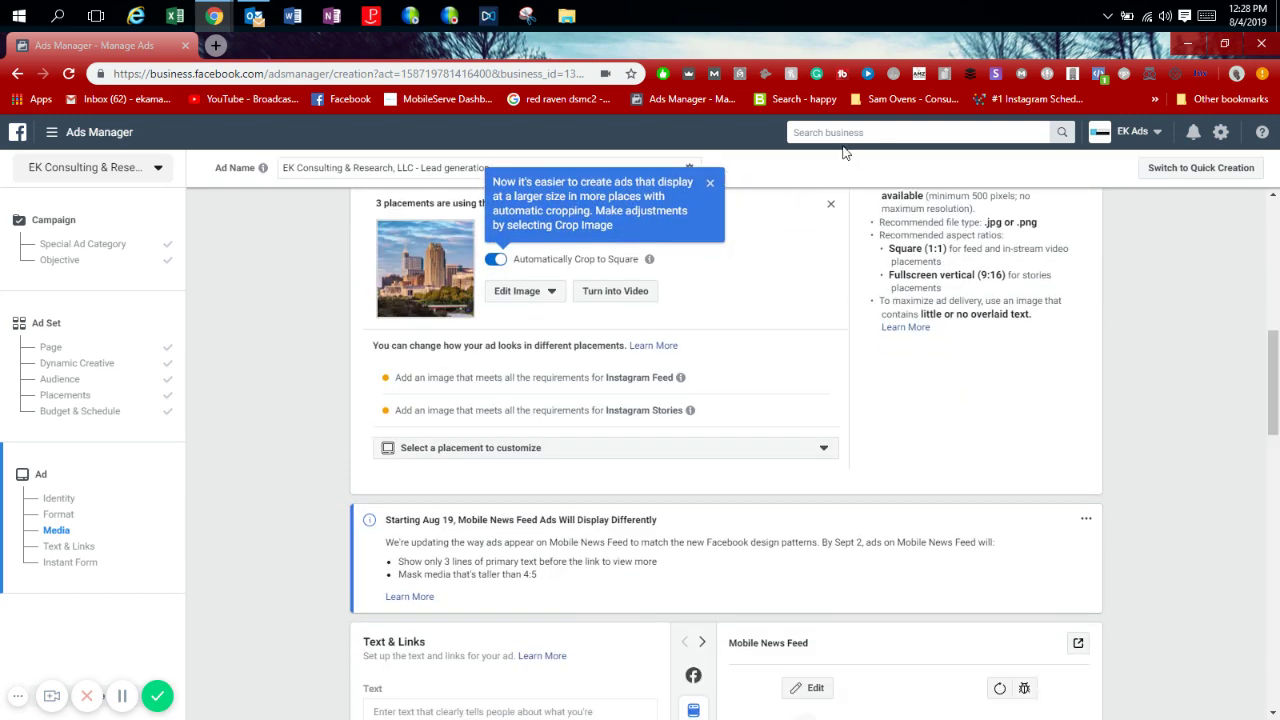
Remove the city skyline image and look through the video media options.
click(829, 210)
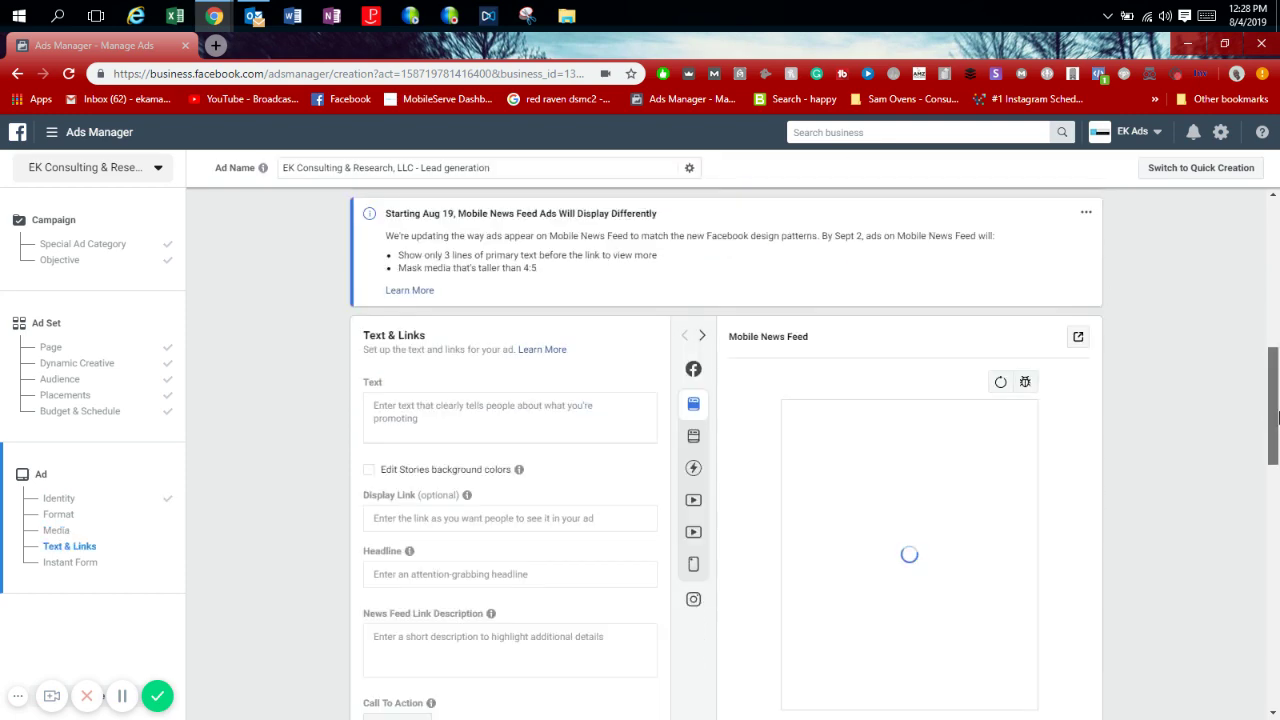
drag(1277, 418, 1277, 380)
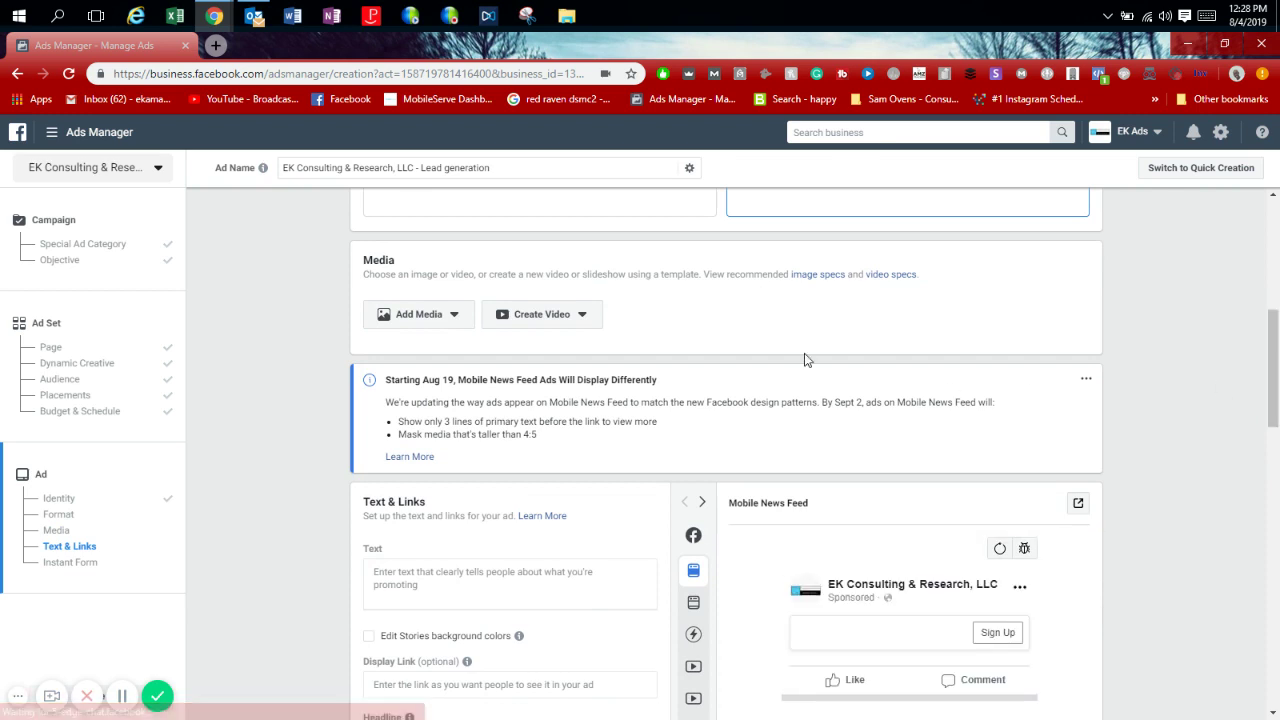
click(447, 316)
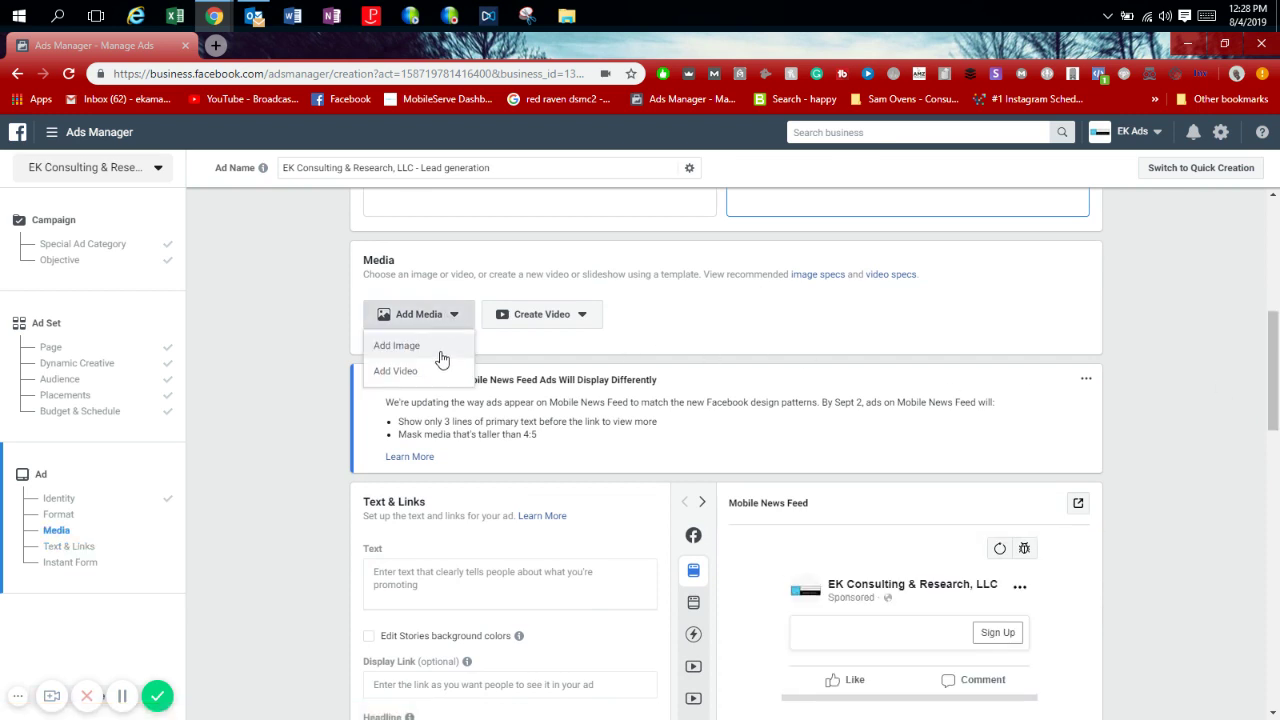
click(441, 371)
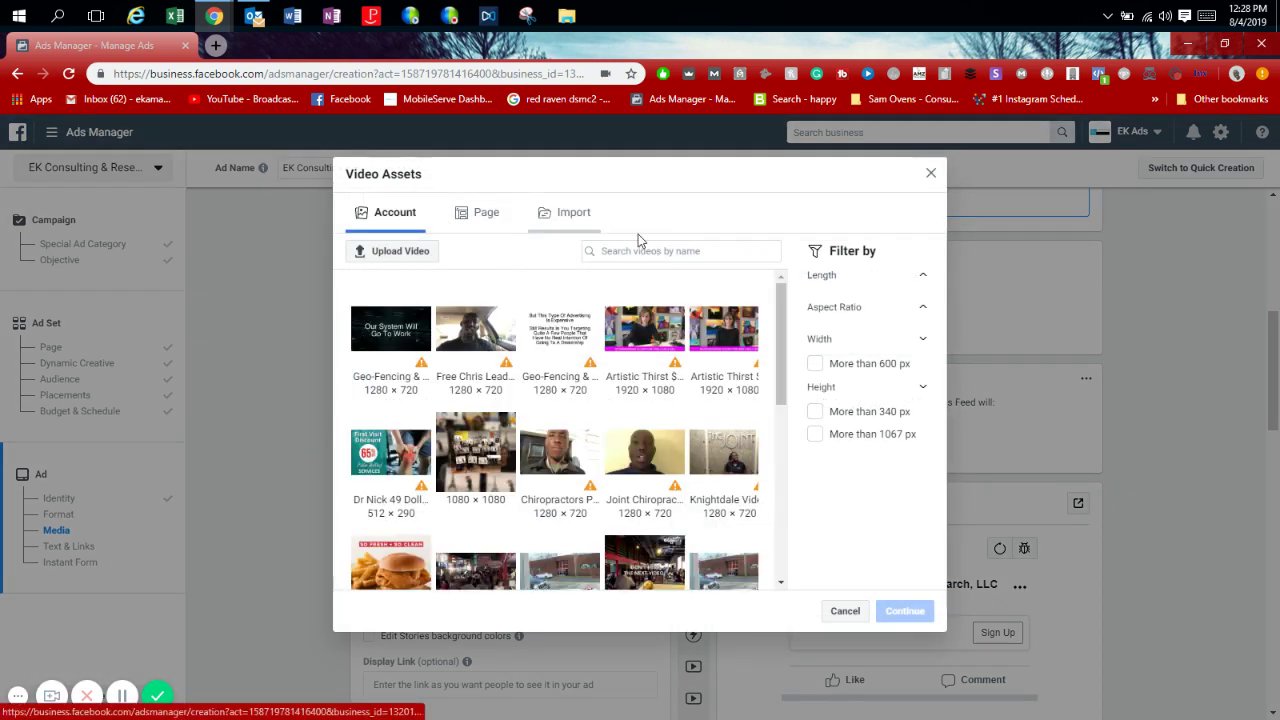
click(930, 173)
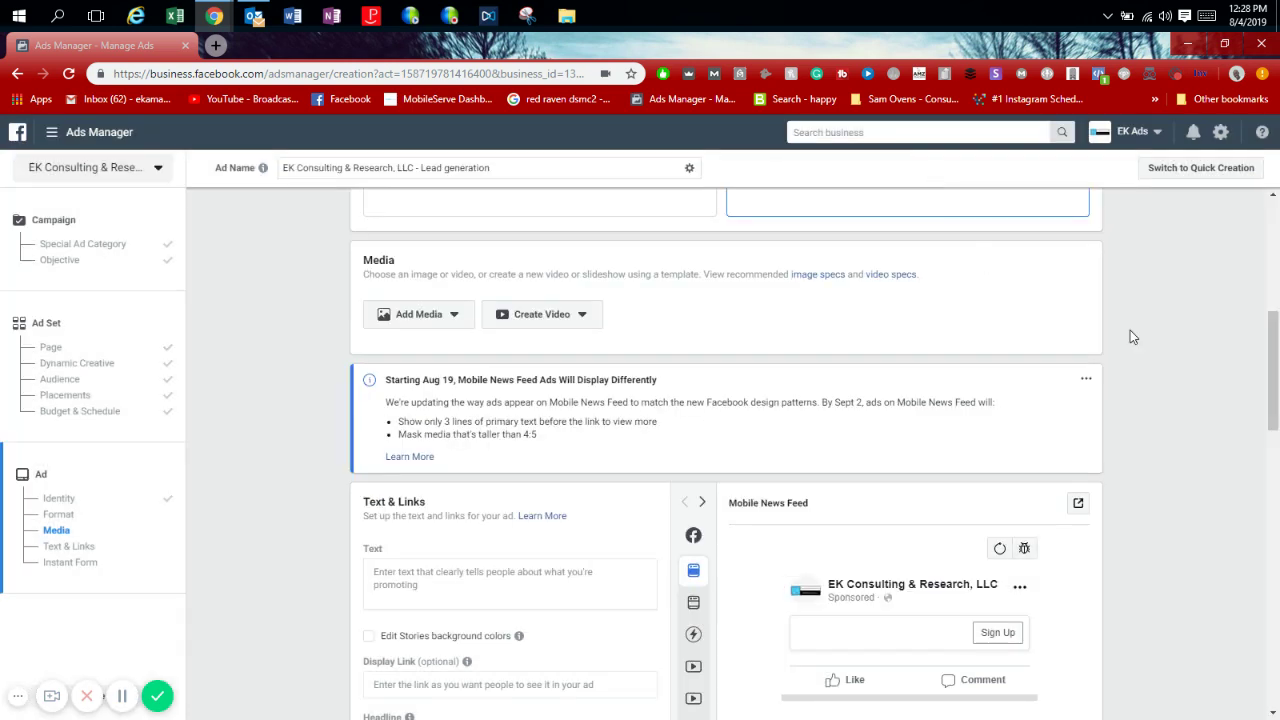
scroll(1268, 356, up, 3)
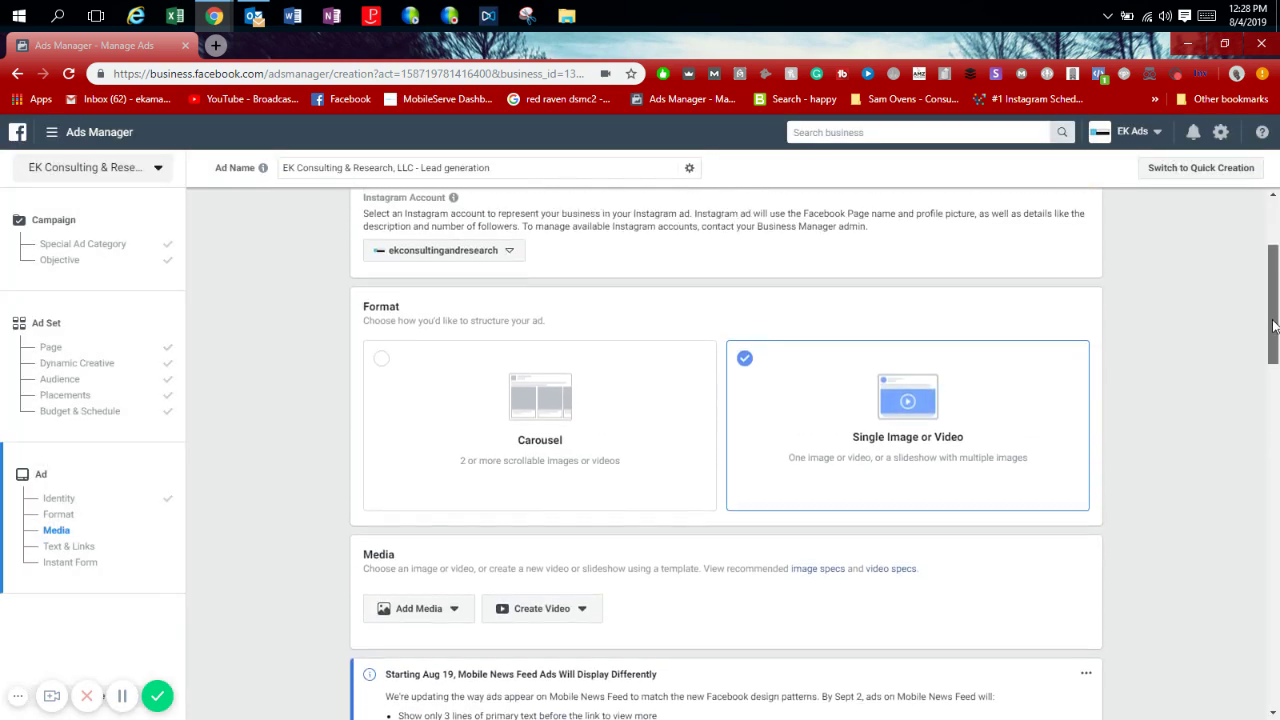
scroll(1272, 362, down, 1)
click(582, 366)
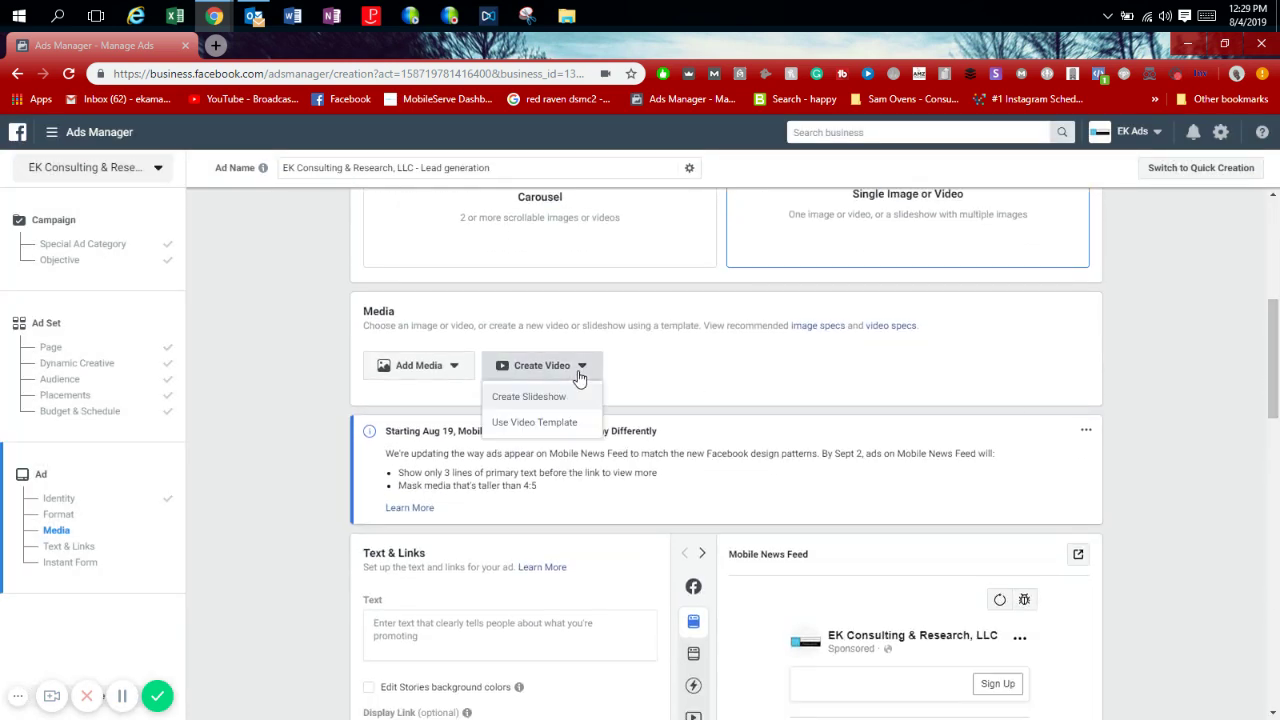
Use the third 'iphone repair' stock photo as the ad image.
click(417, 370)
click(430, 398)
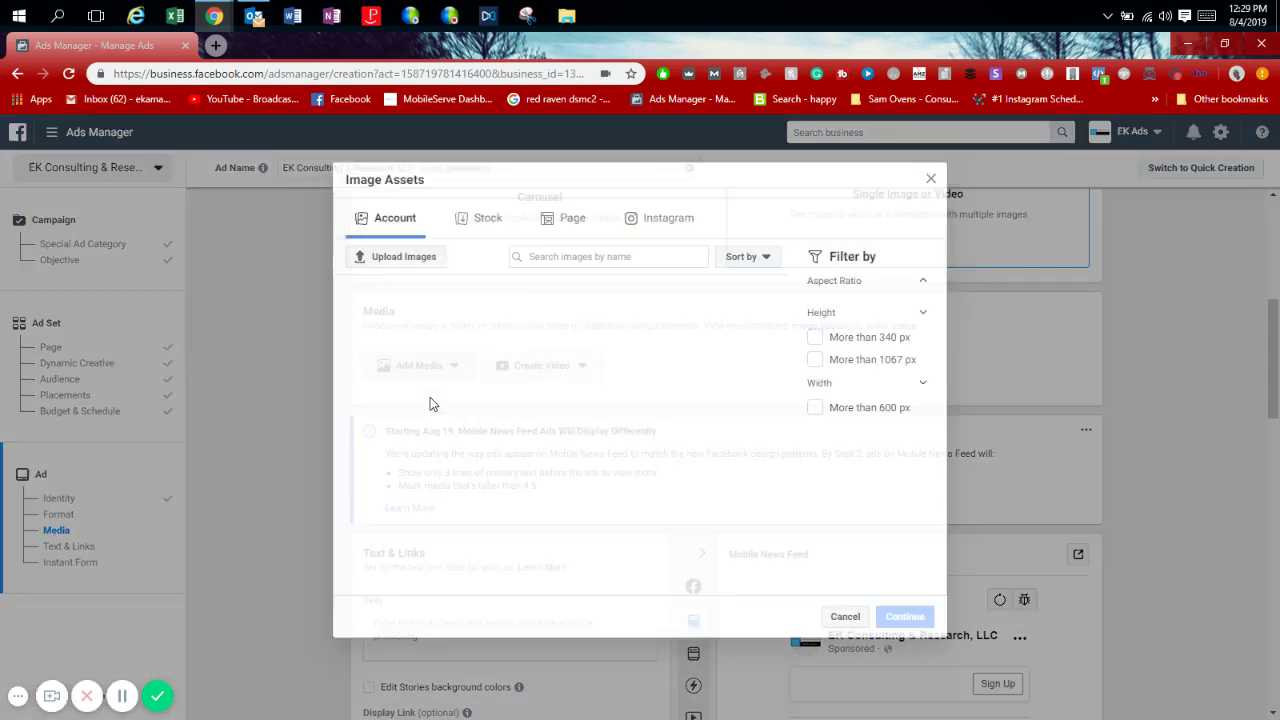
click(489, 228)
click(490, 243)
text(l)
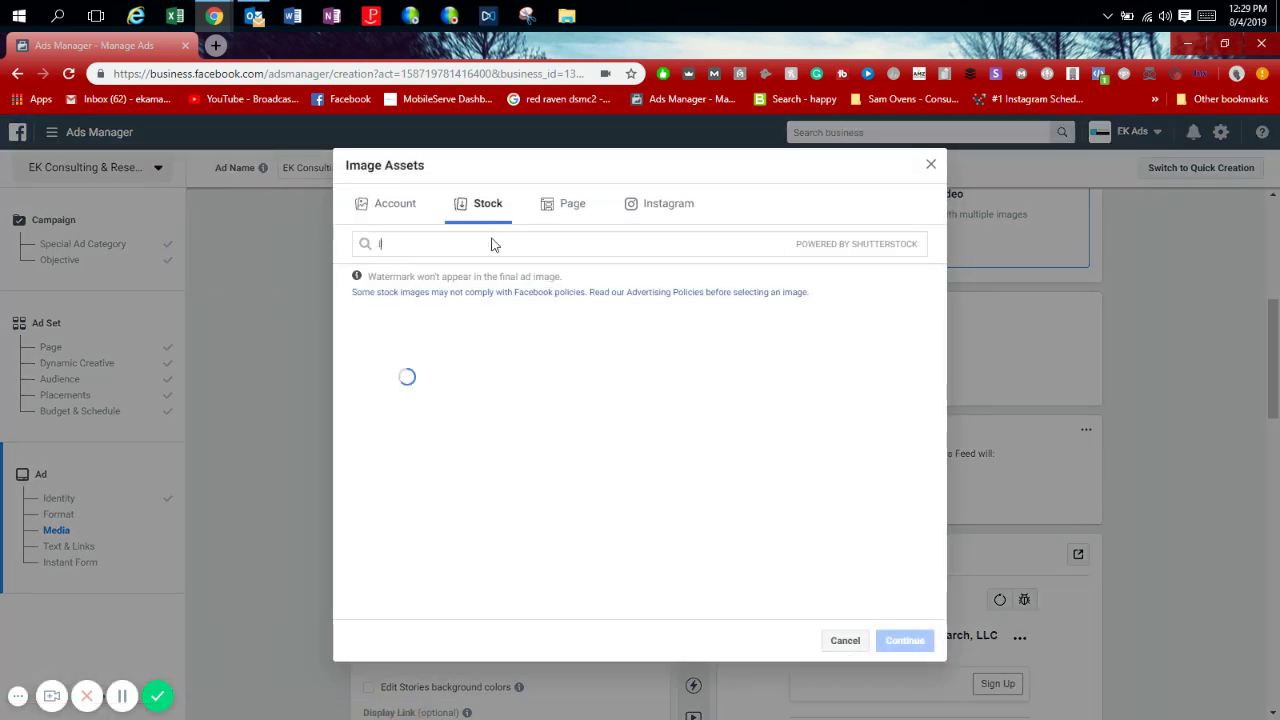
text(phone repair)
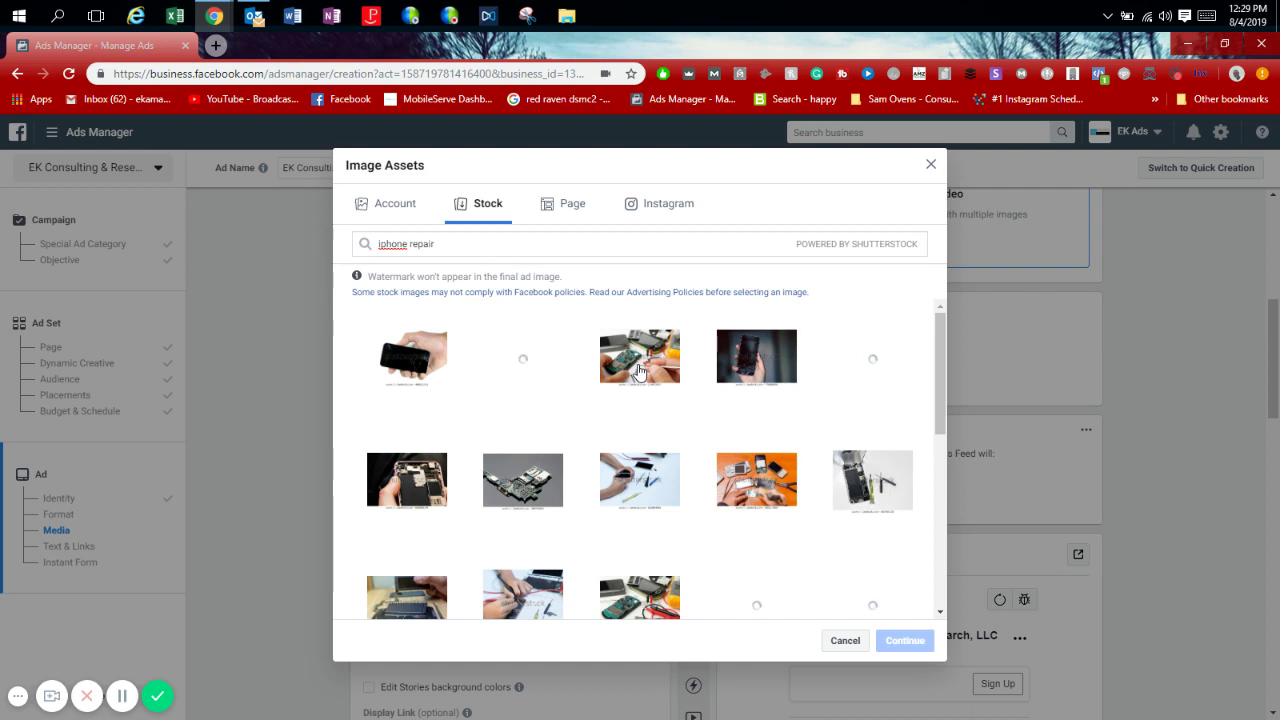
click(640, 370)
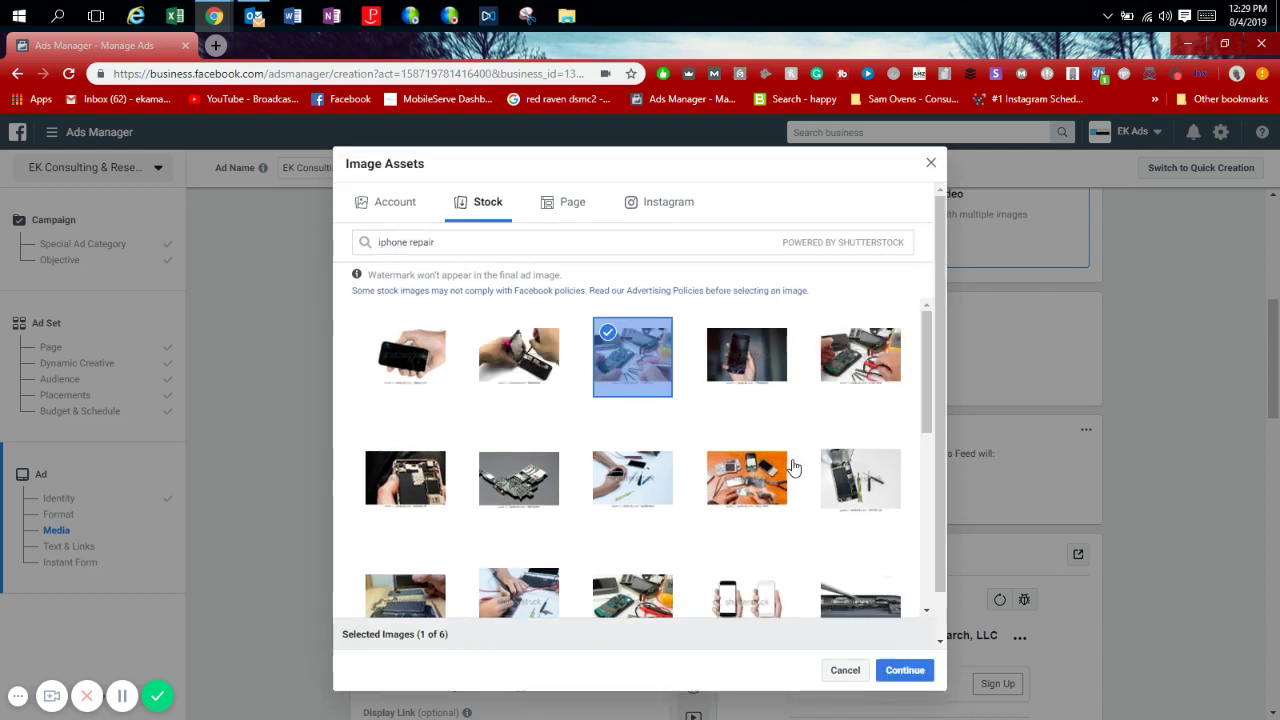
click(895, 671)
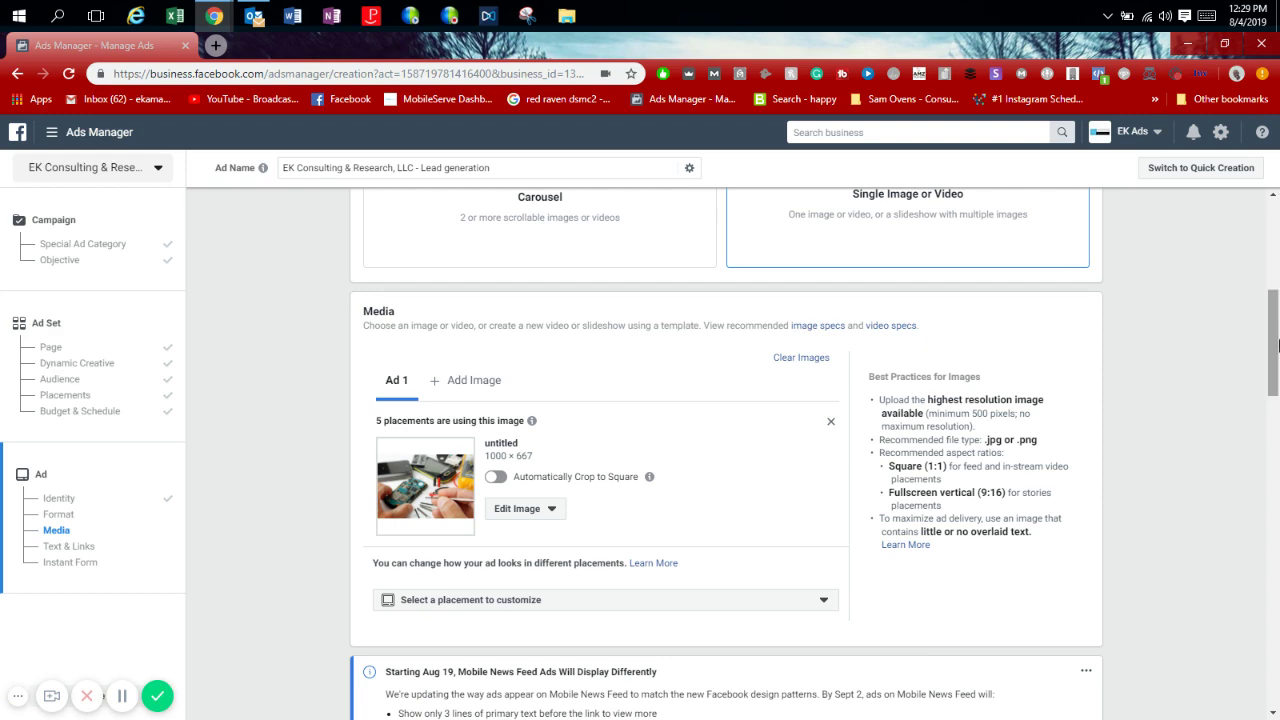
Set the ad's call to action to Get Offer.
drag(1278, 345, 1262, 481)
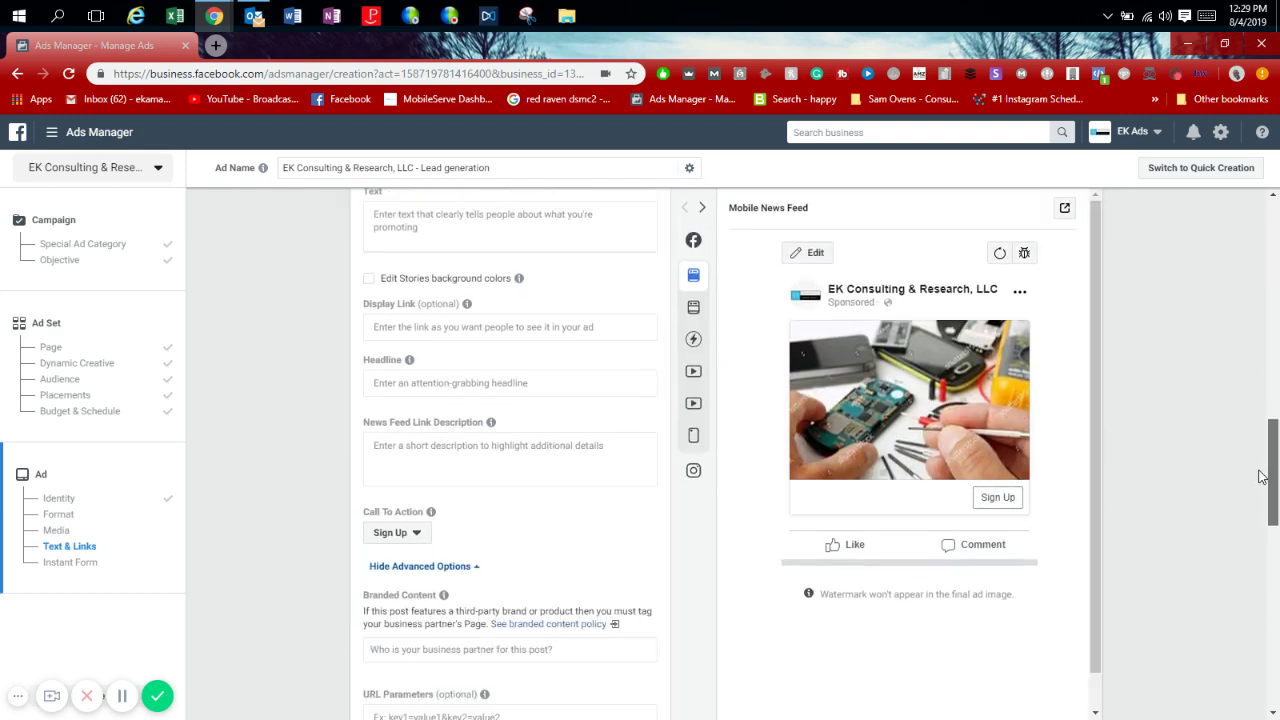
click(398, 535)
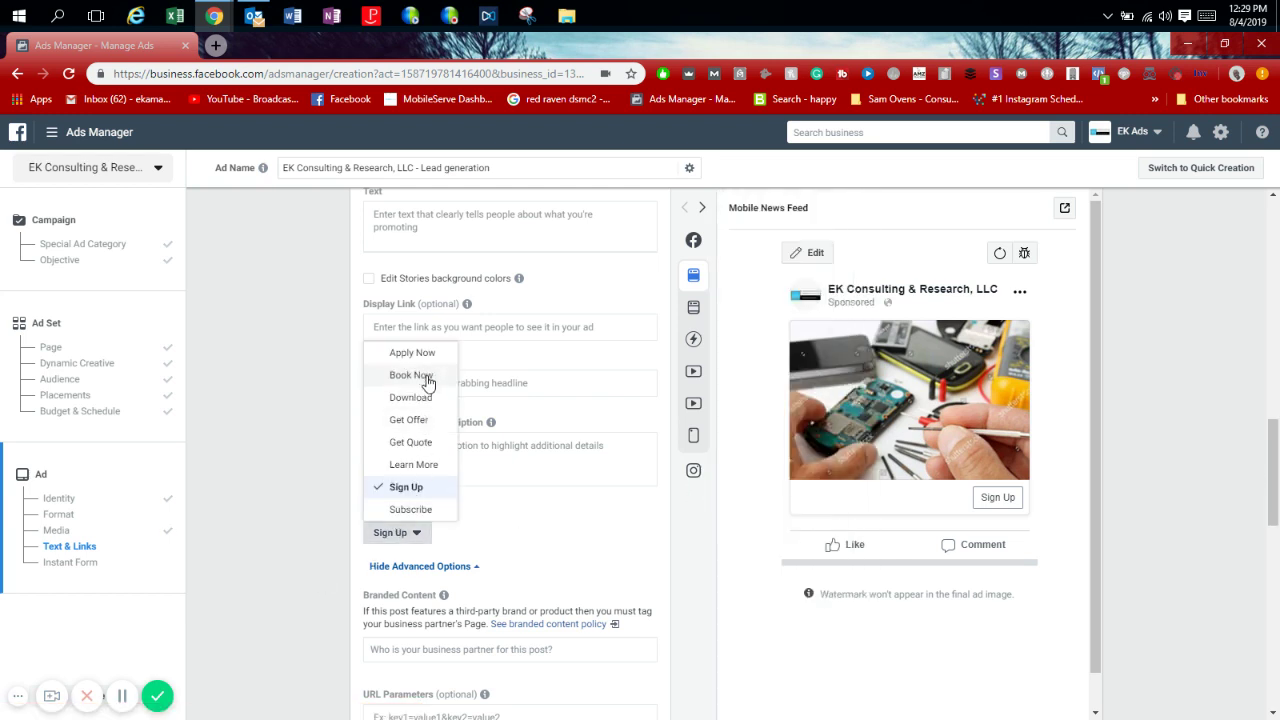
click(410, 420)
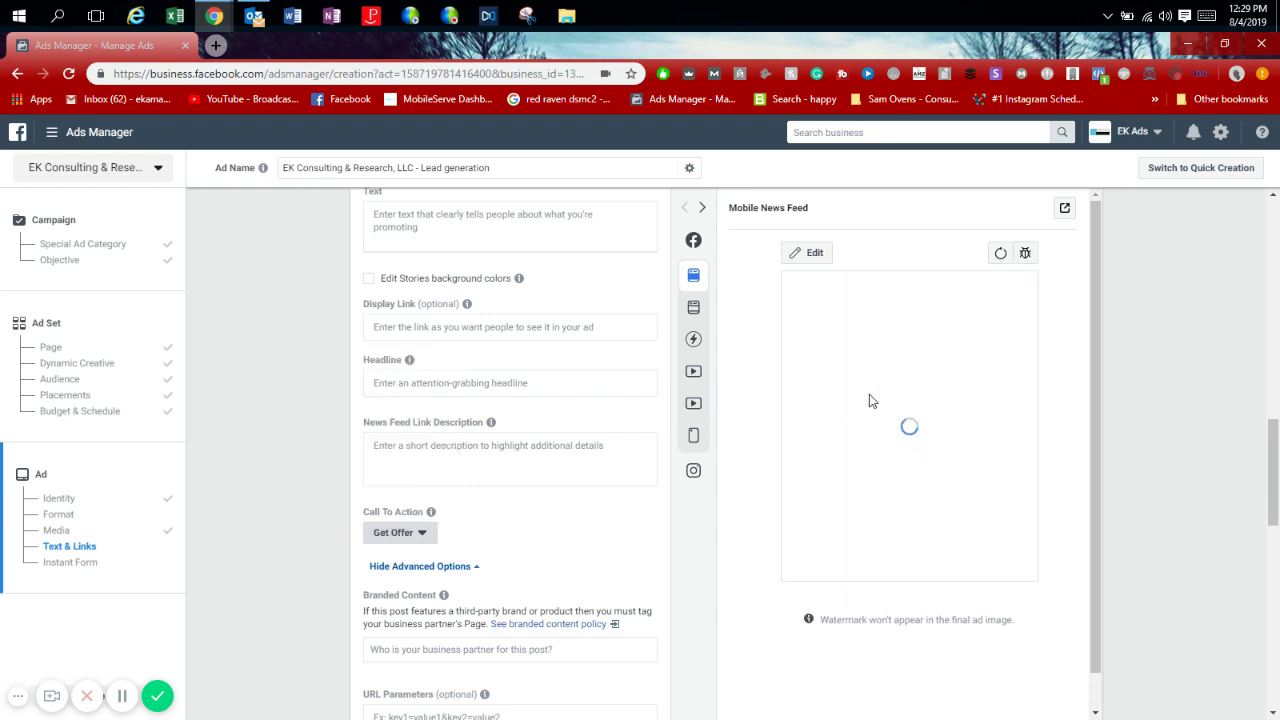
scroll(537, 600, up, 3)
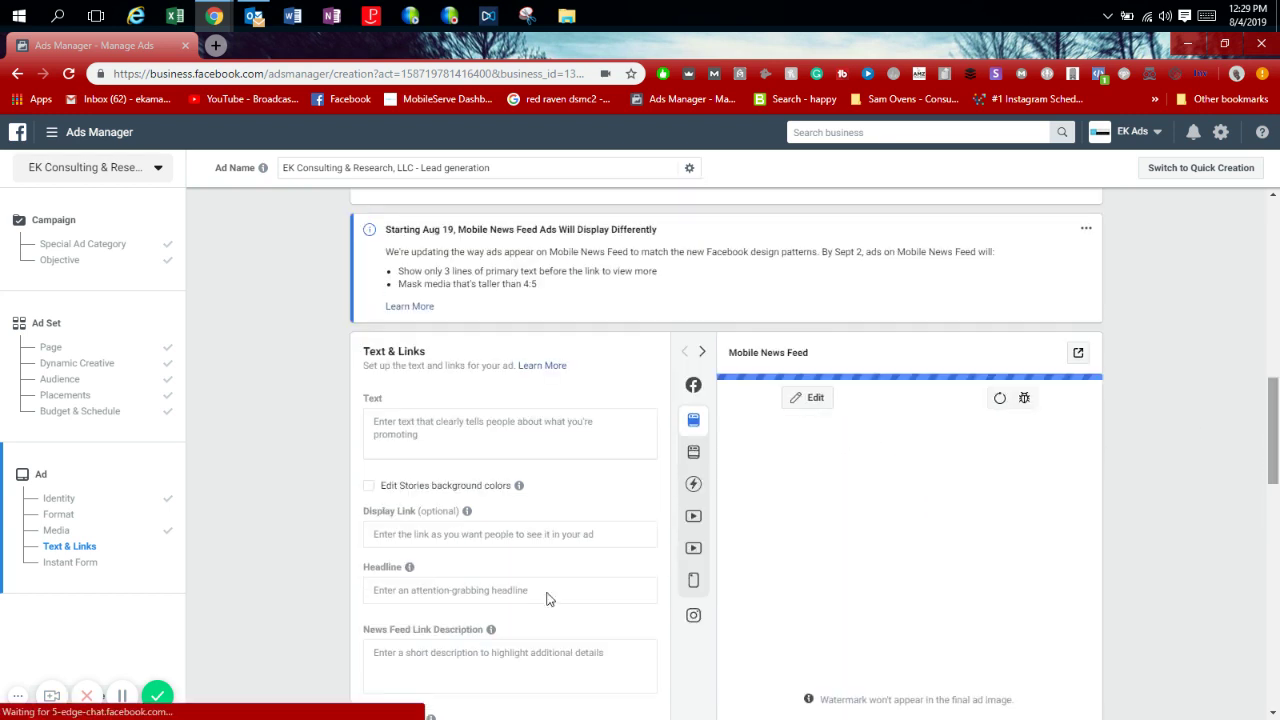
Start typing the headline 'Fix Your iPhone Today!'.
click(450, 593)
text(Fix)
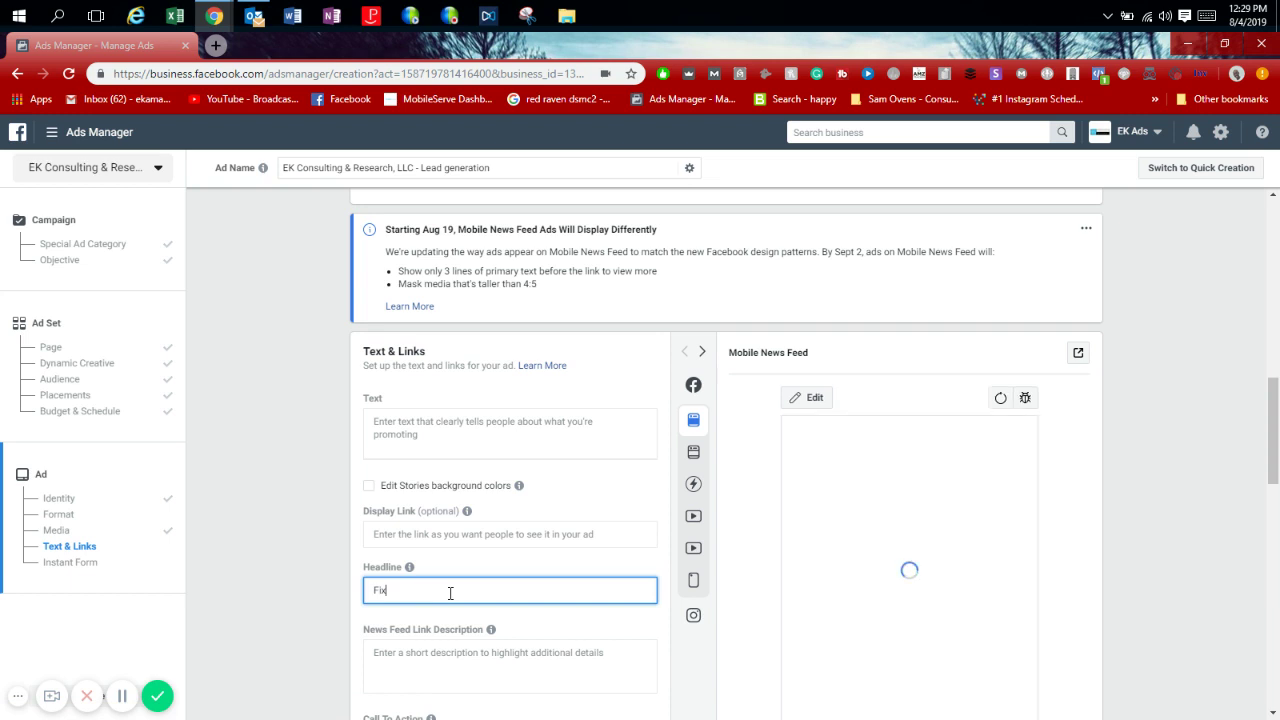
key(BackSpace)
key(BackSpace)
key(BackSpace)
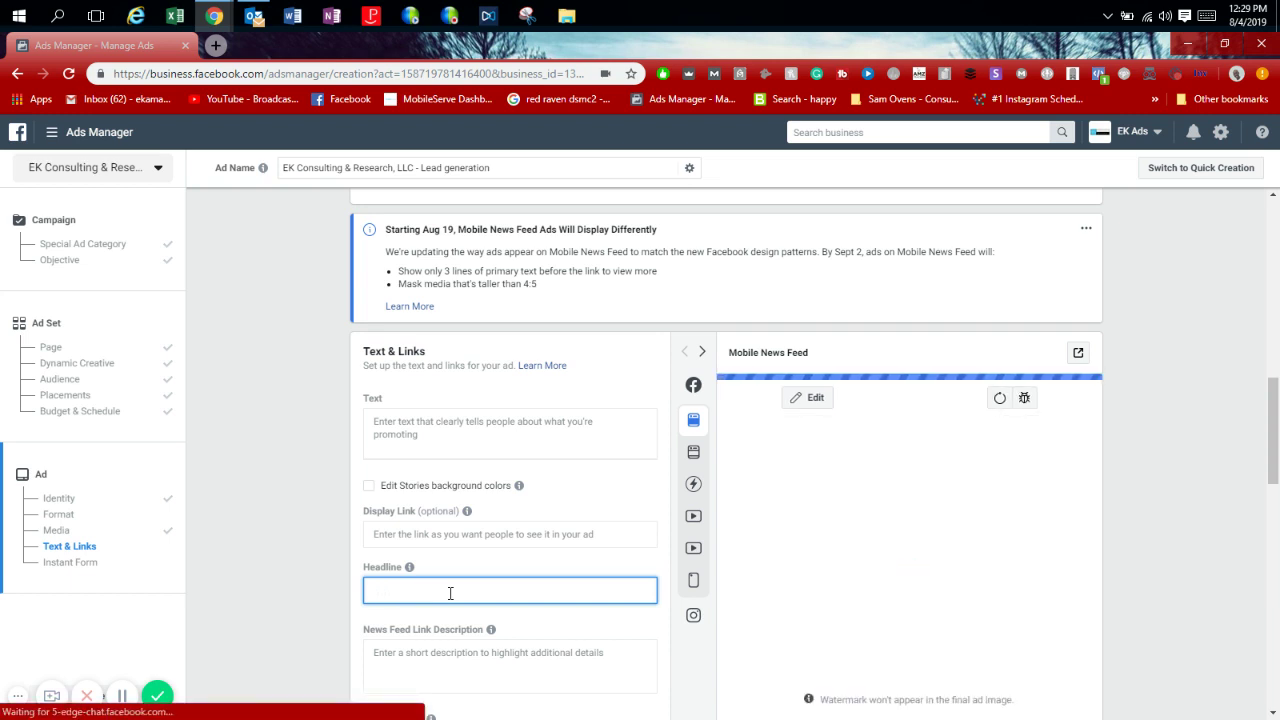
key(BackSpace)
key(BackSpace)
key(BackSpace)
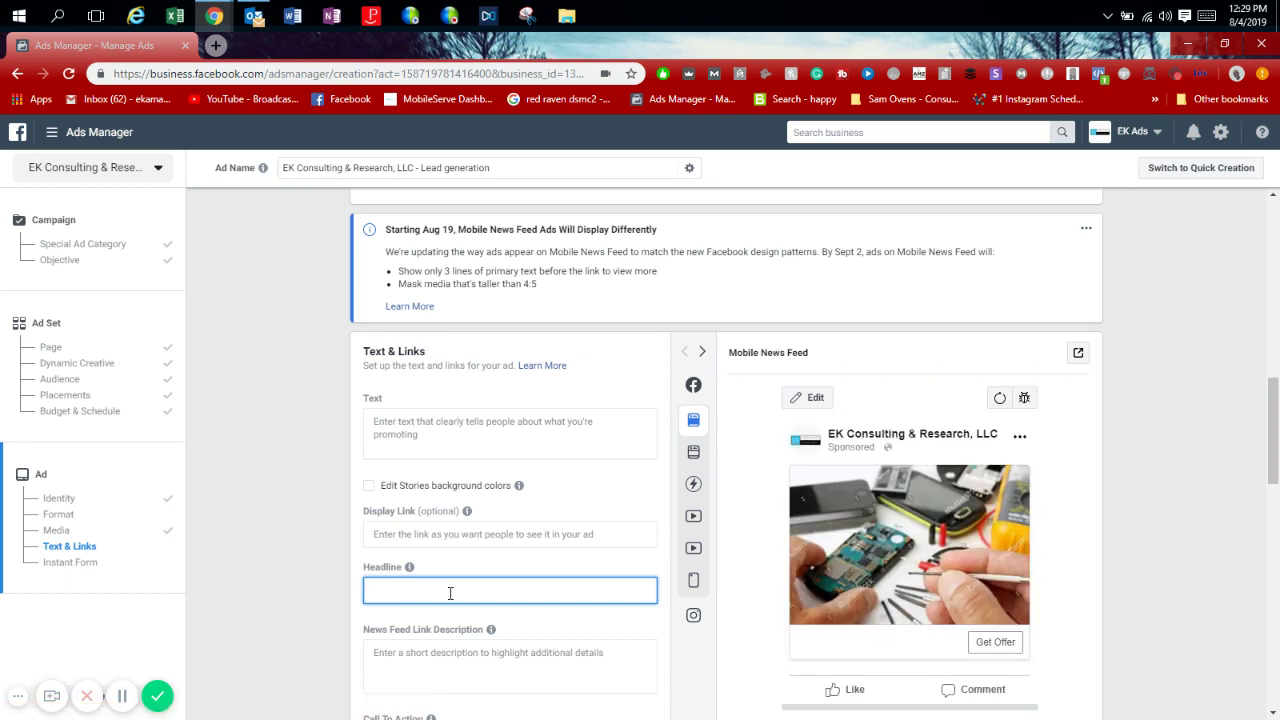
text(Fix You)
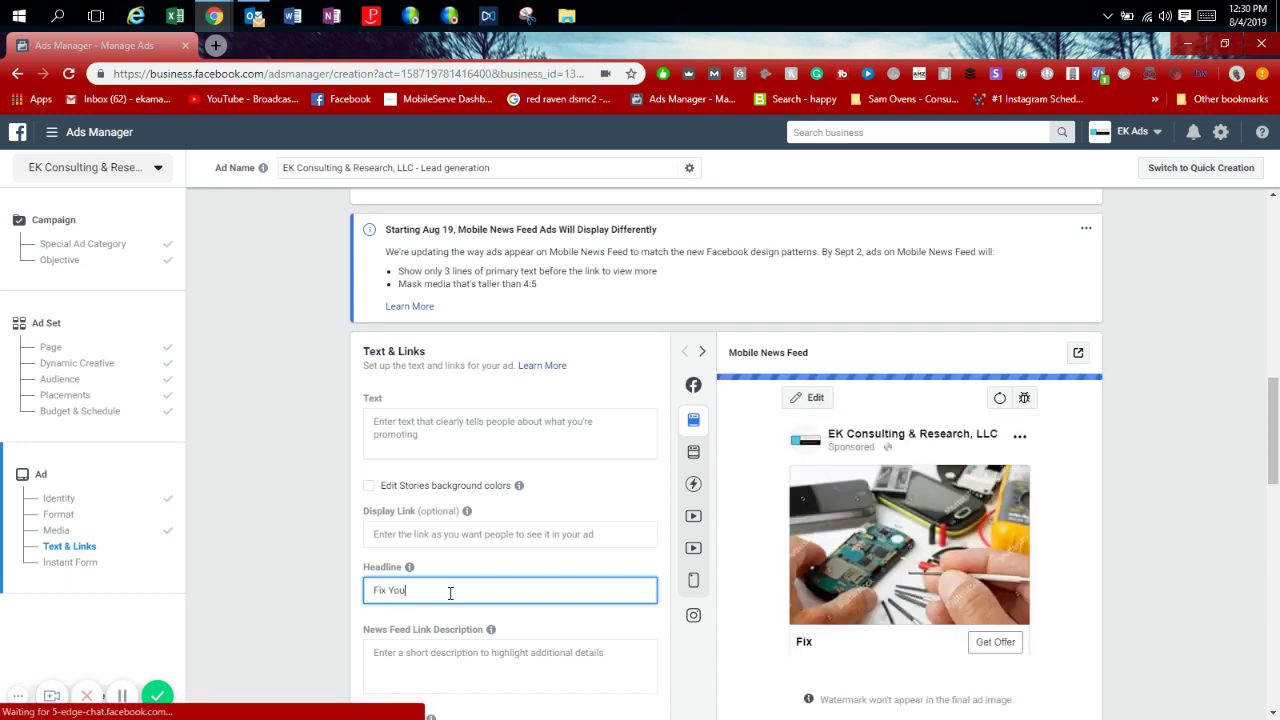
text(r iPhone Today!)
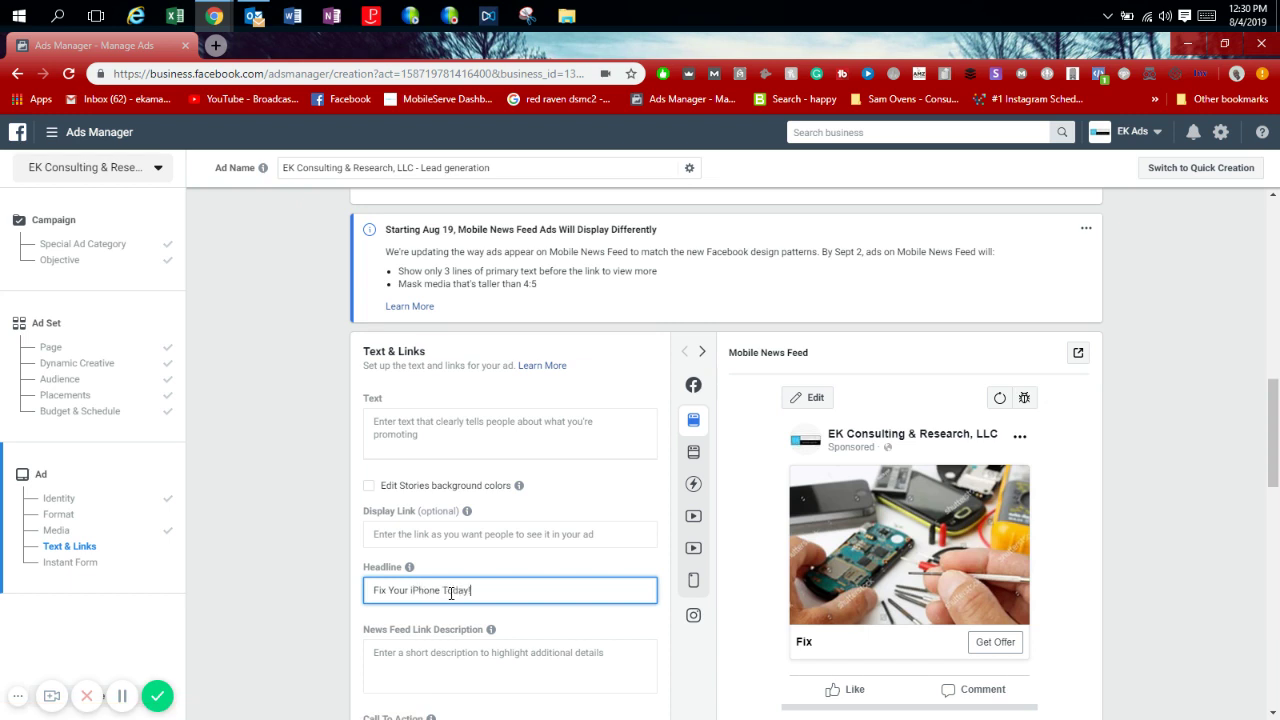
click(501, 536)
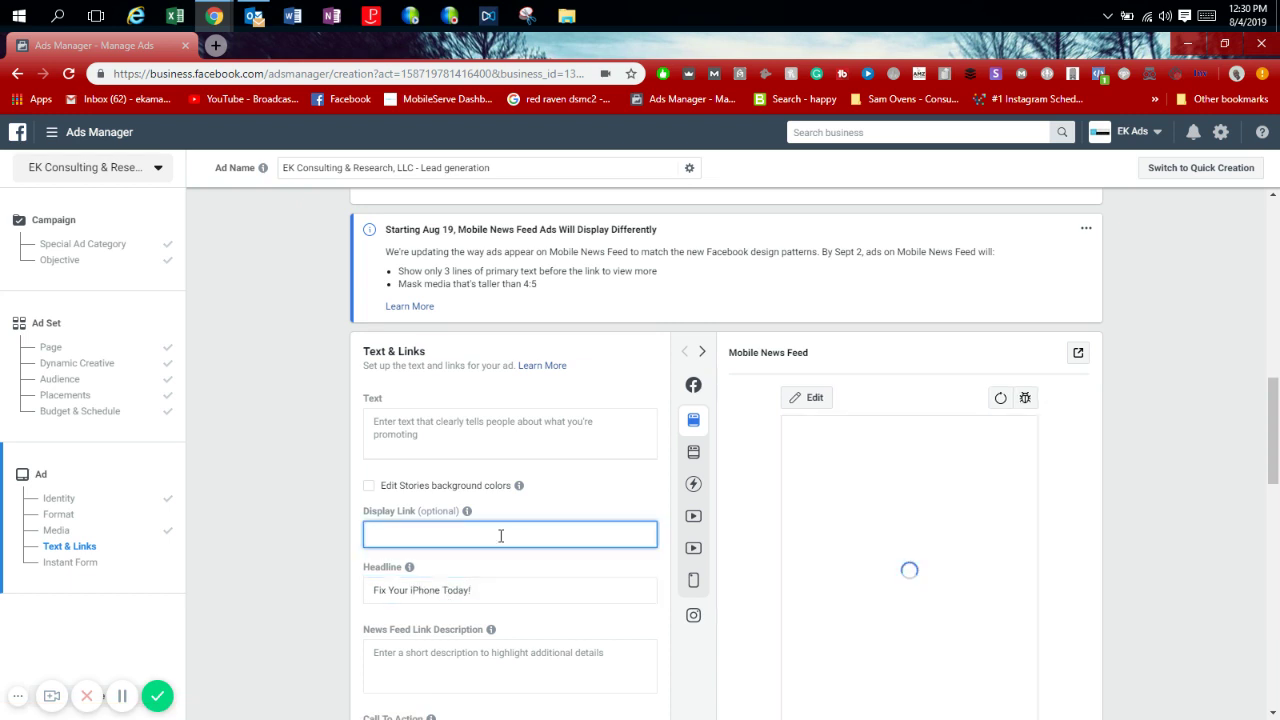
text(www.)
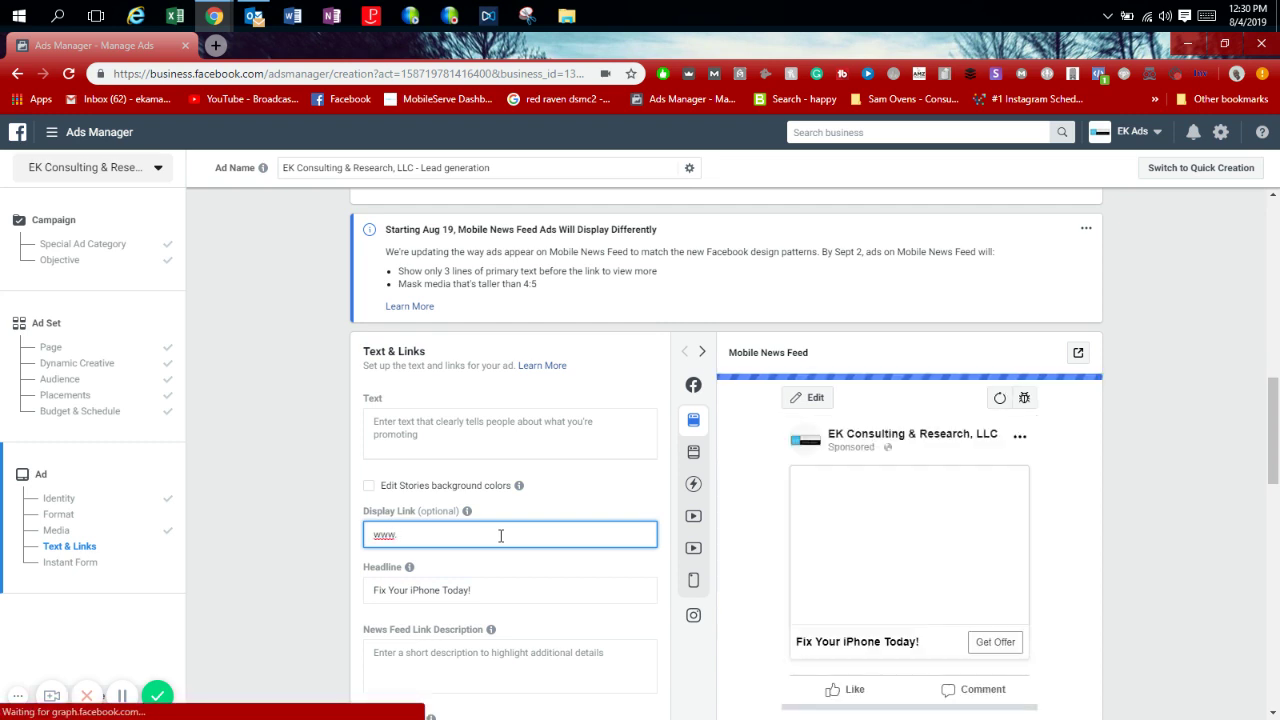
text(fixyouriphonemiamia)
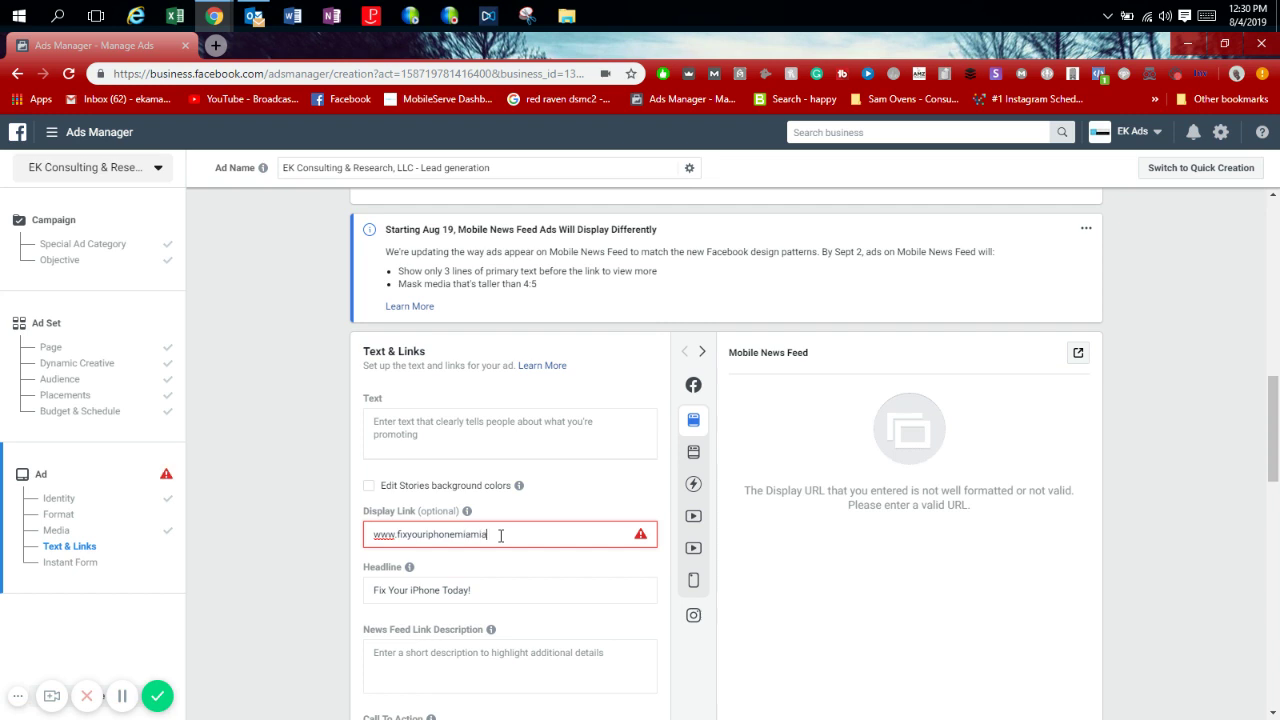
text(.com)
key(BackSpace)
key(BackSpace)
key(BackSpace)
key(BackSpace)
key(BackSpace)
text(.com)
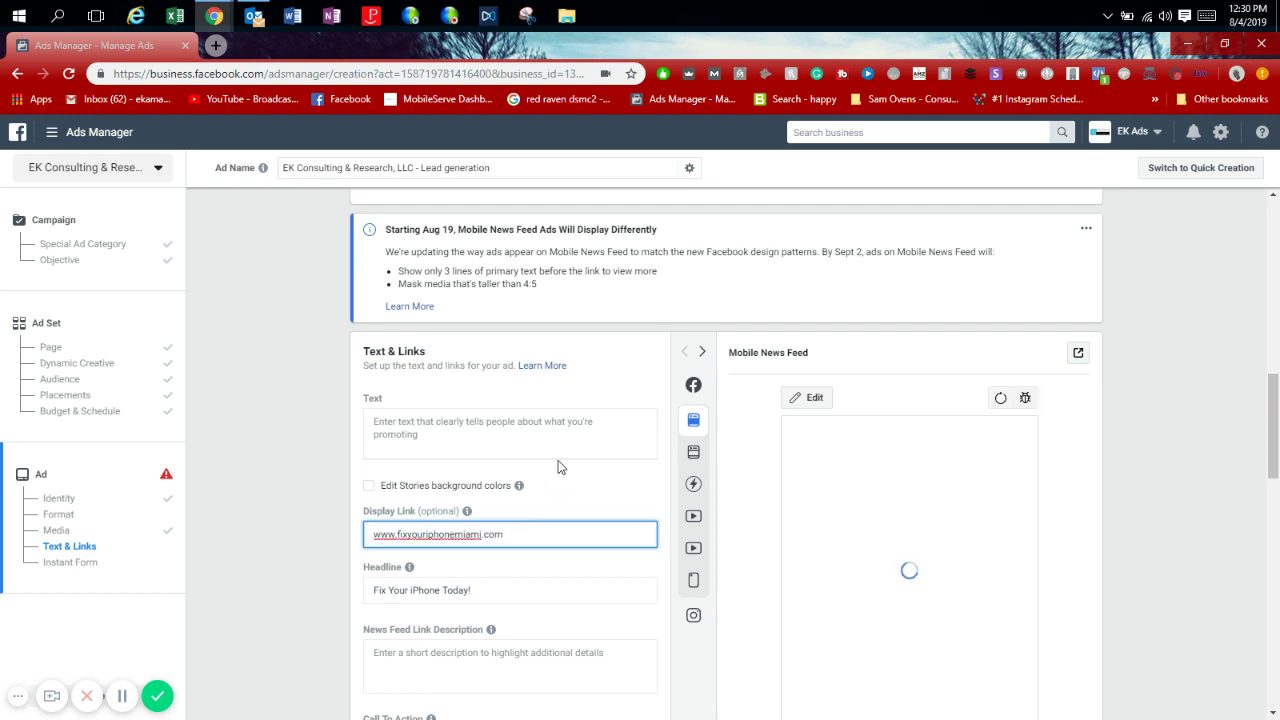
Write the three-paragraph primary text offering Miami iPhone users cracked-screen fixes from $59.
click(577, 446)
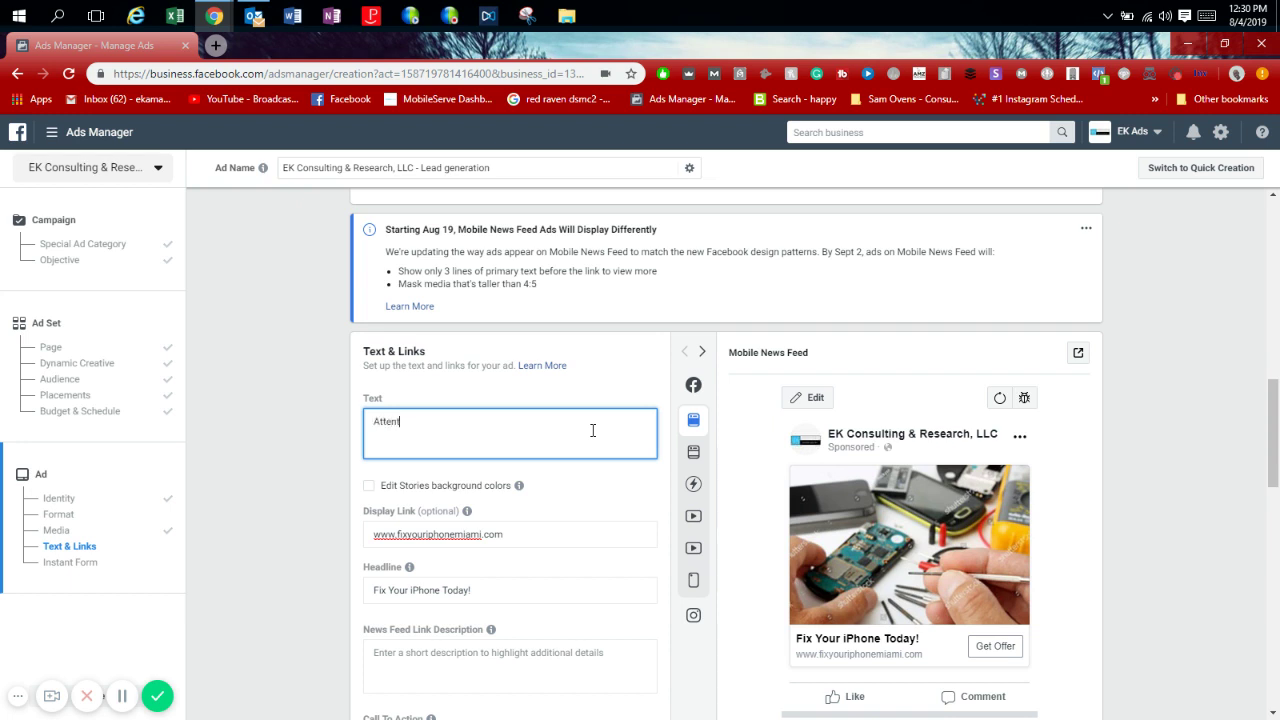
text(Miami iPhone US)
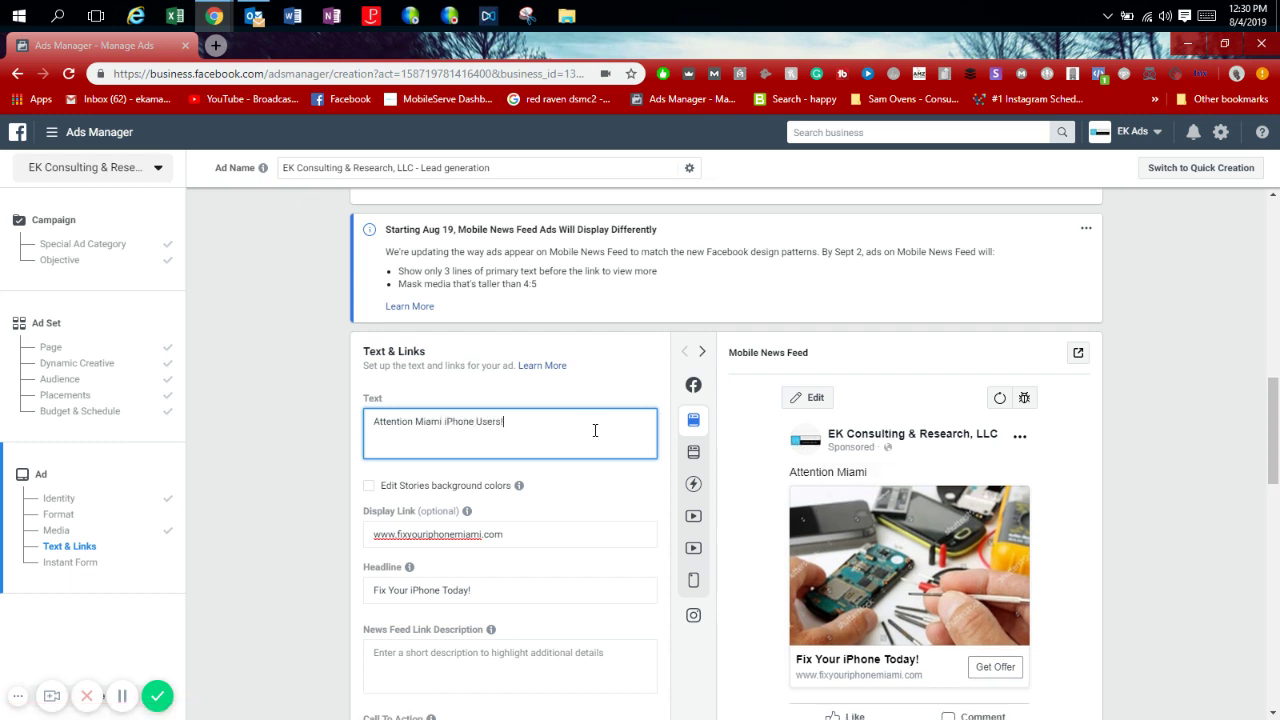
key(Return)
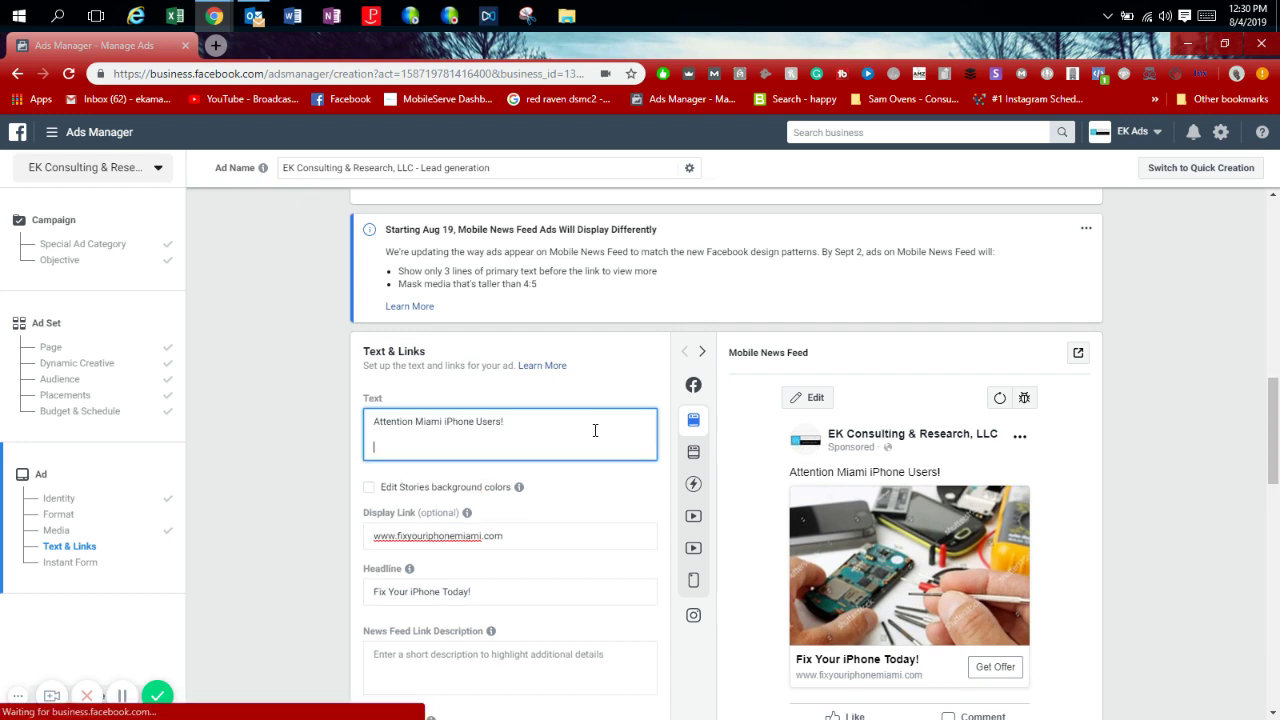
text(Tired of having )
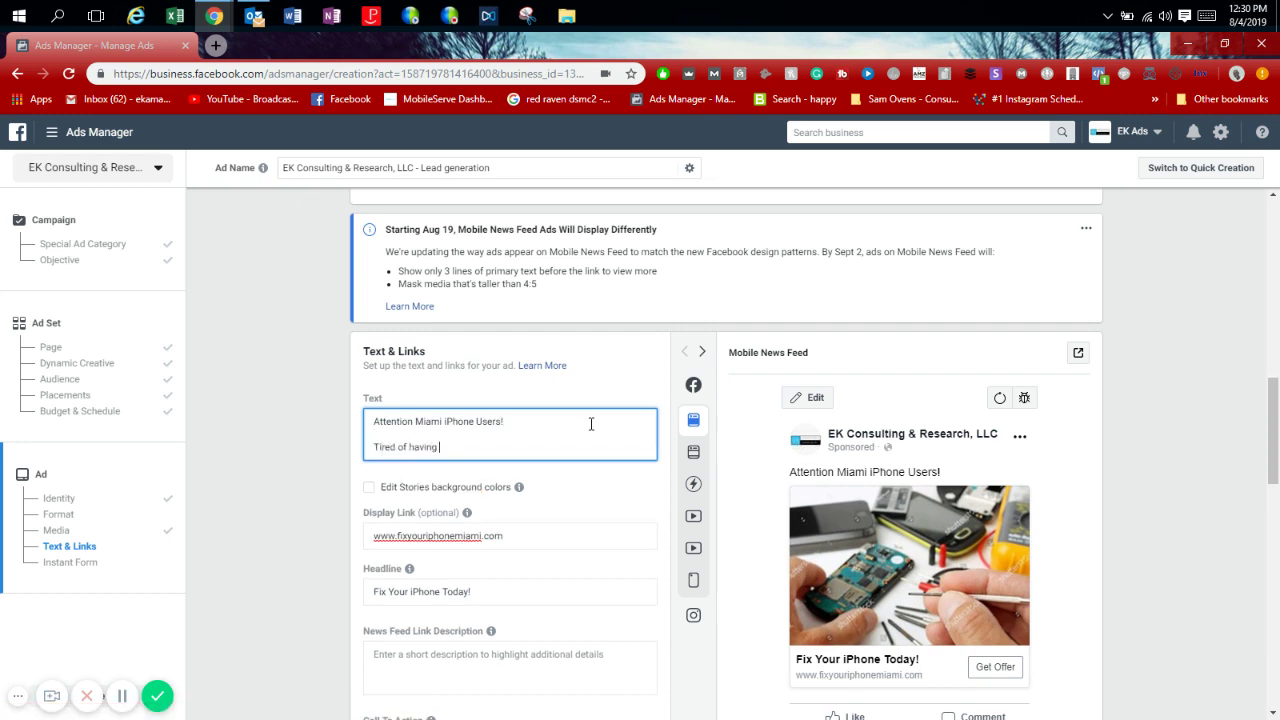
text(a f)
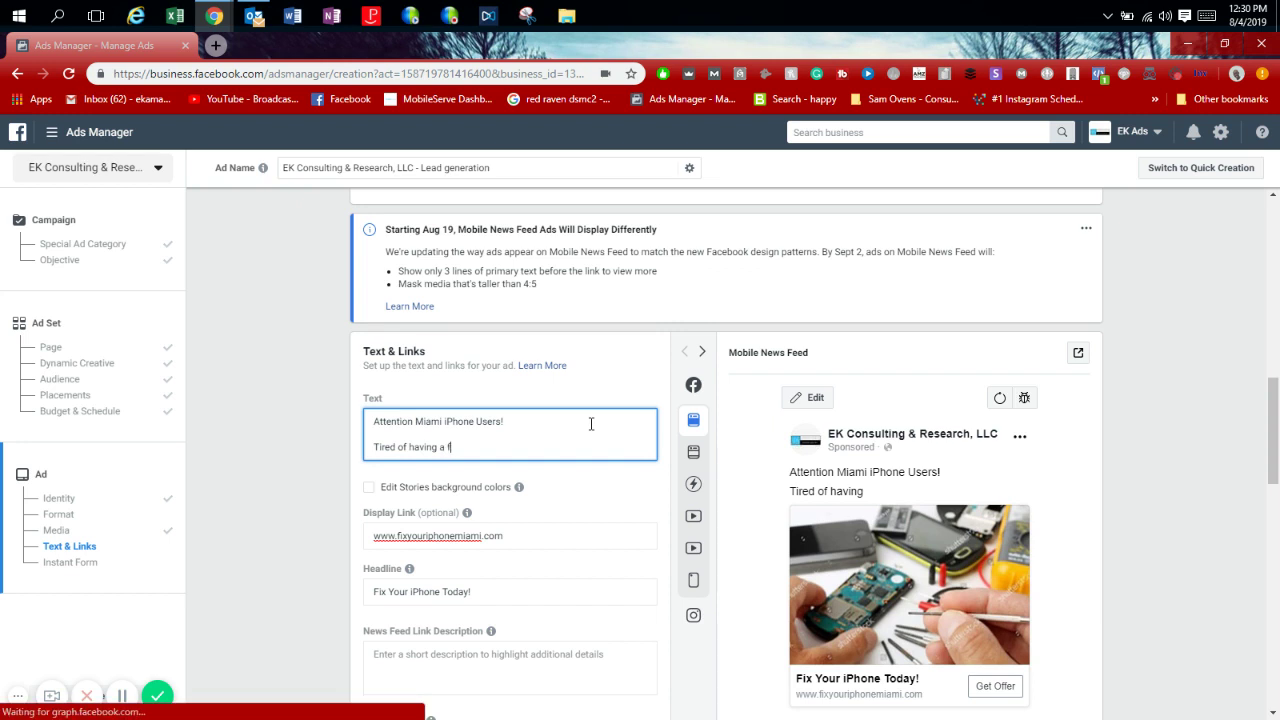
key(BackSpace)
text(n am)
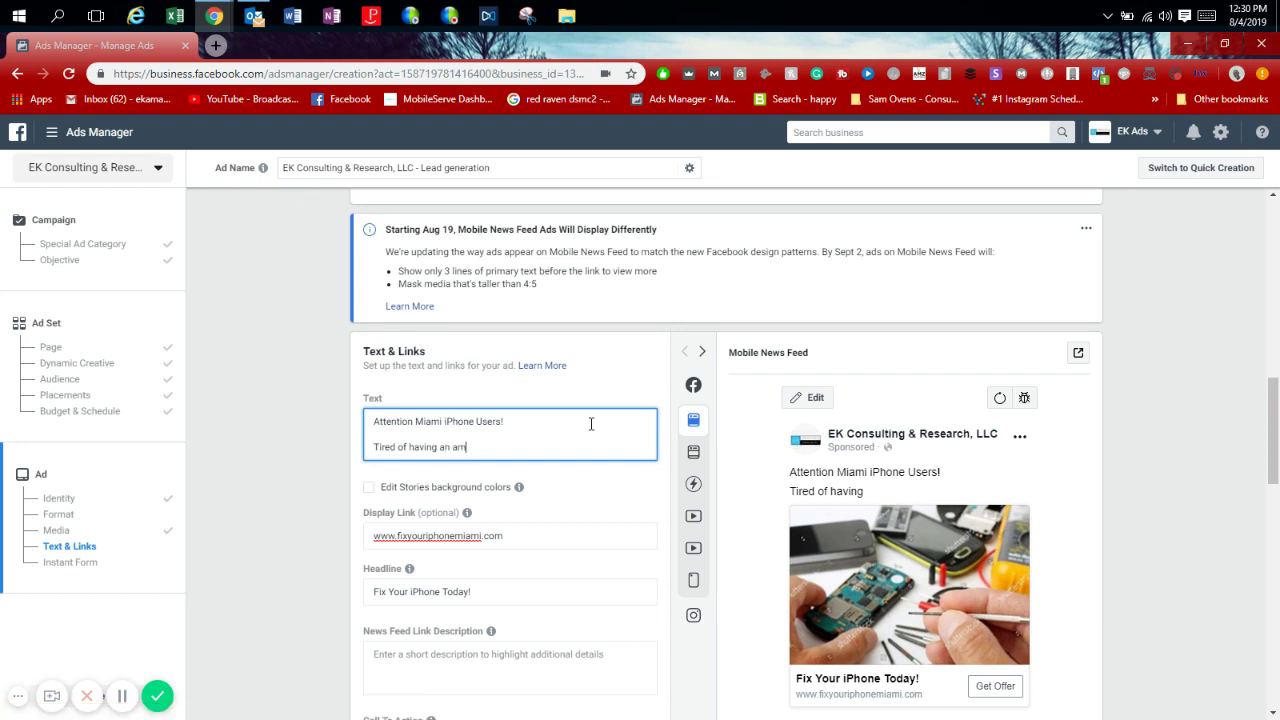
text(azing phone but)
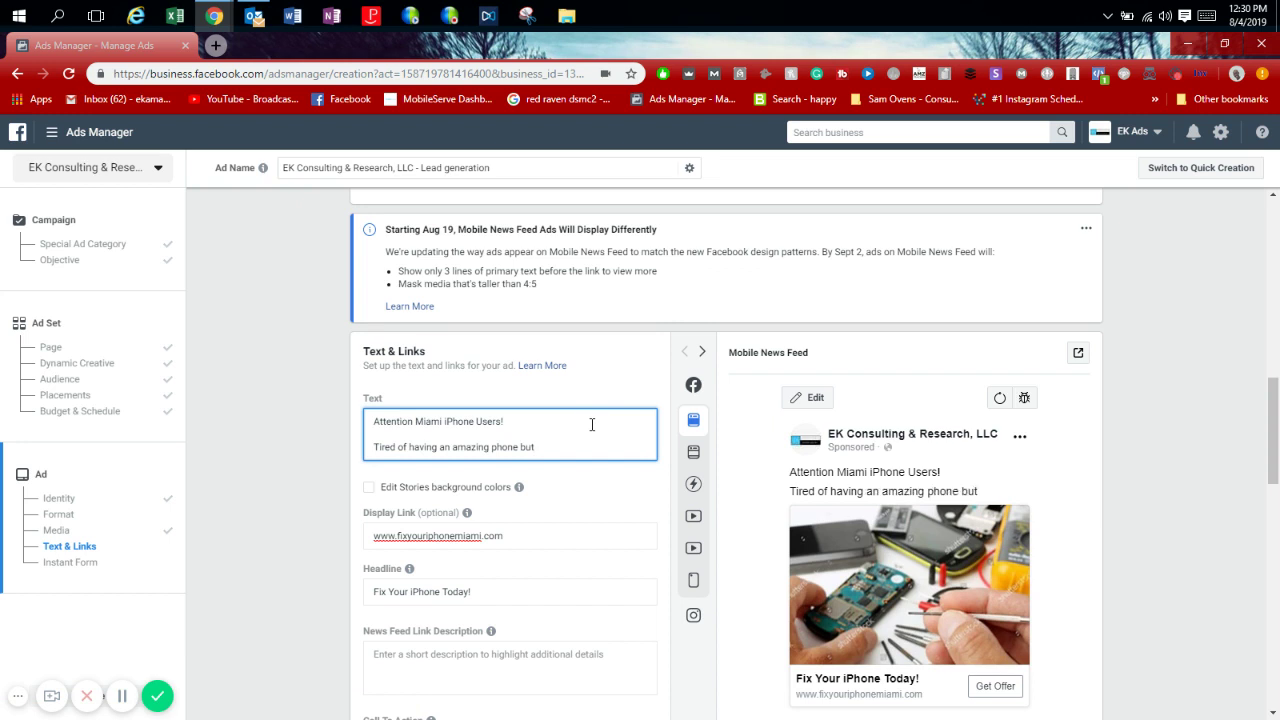
text( doesn't)
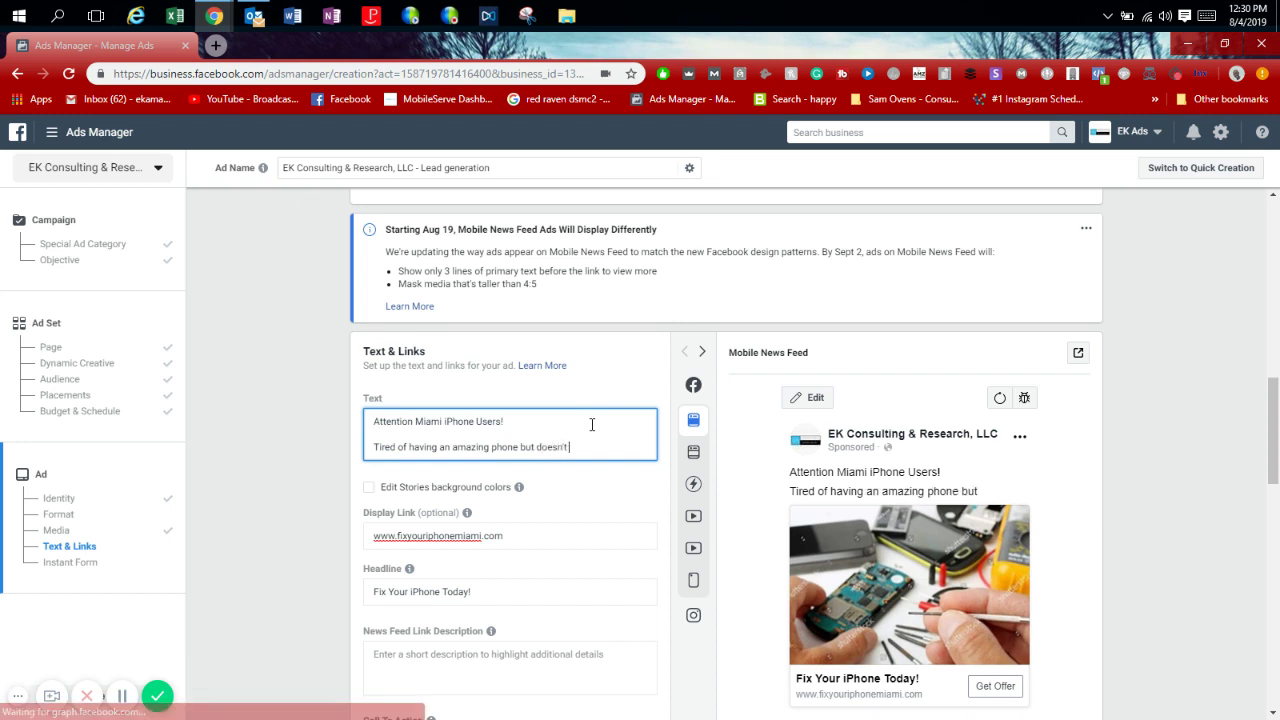
text( wor)
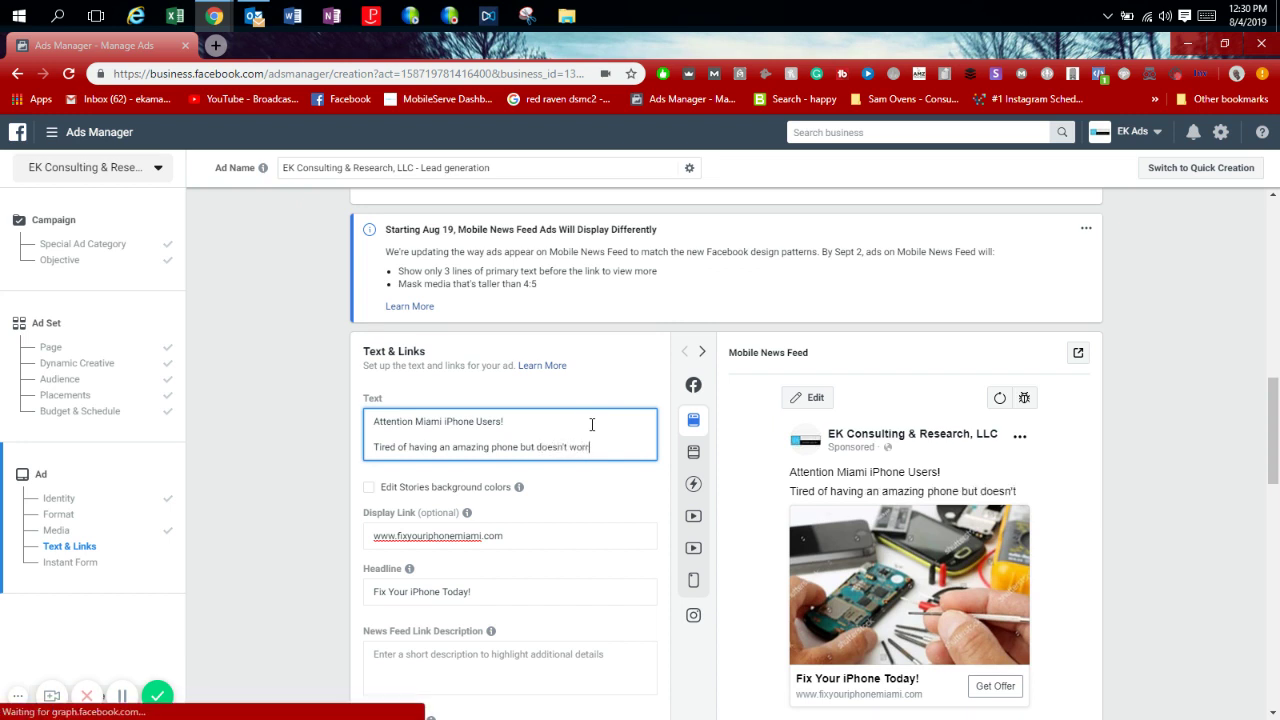
text(k because of all the cracks)
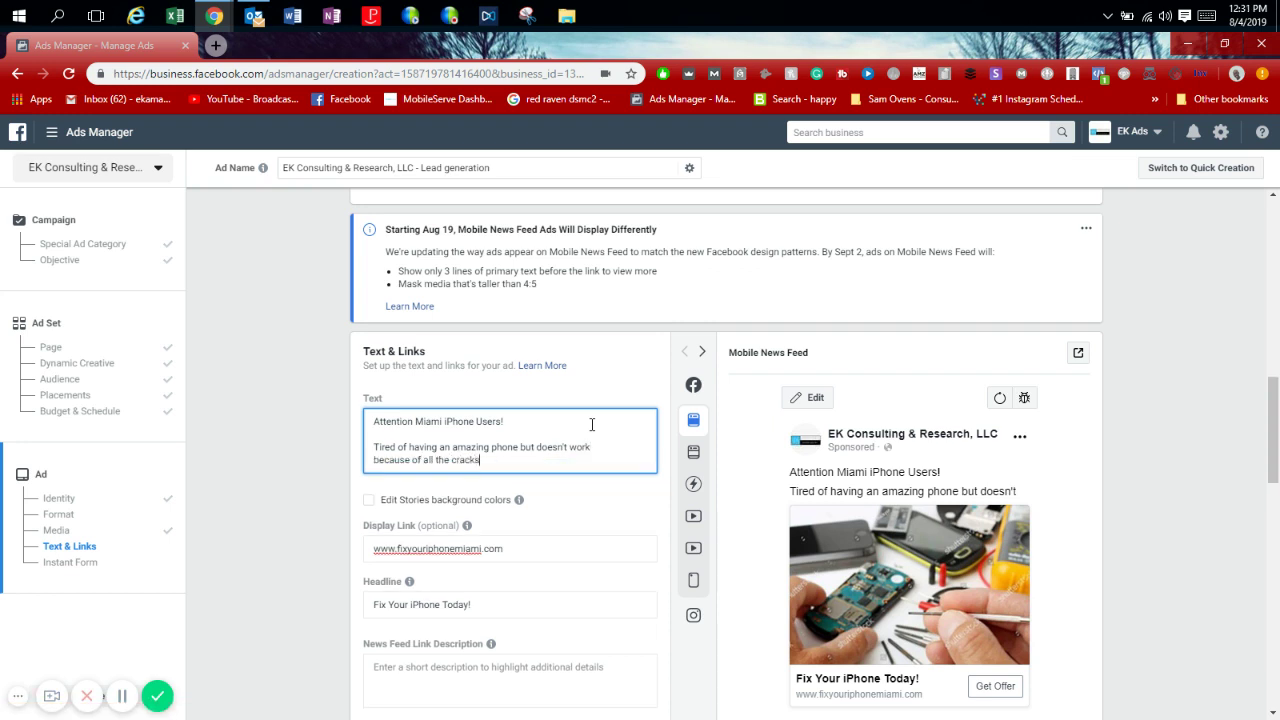
text(?)
key(Return)
key(Return)
text(Click the )
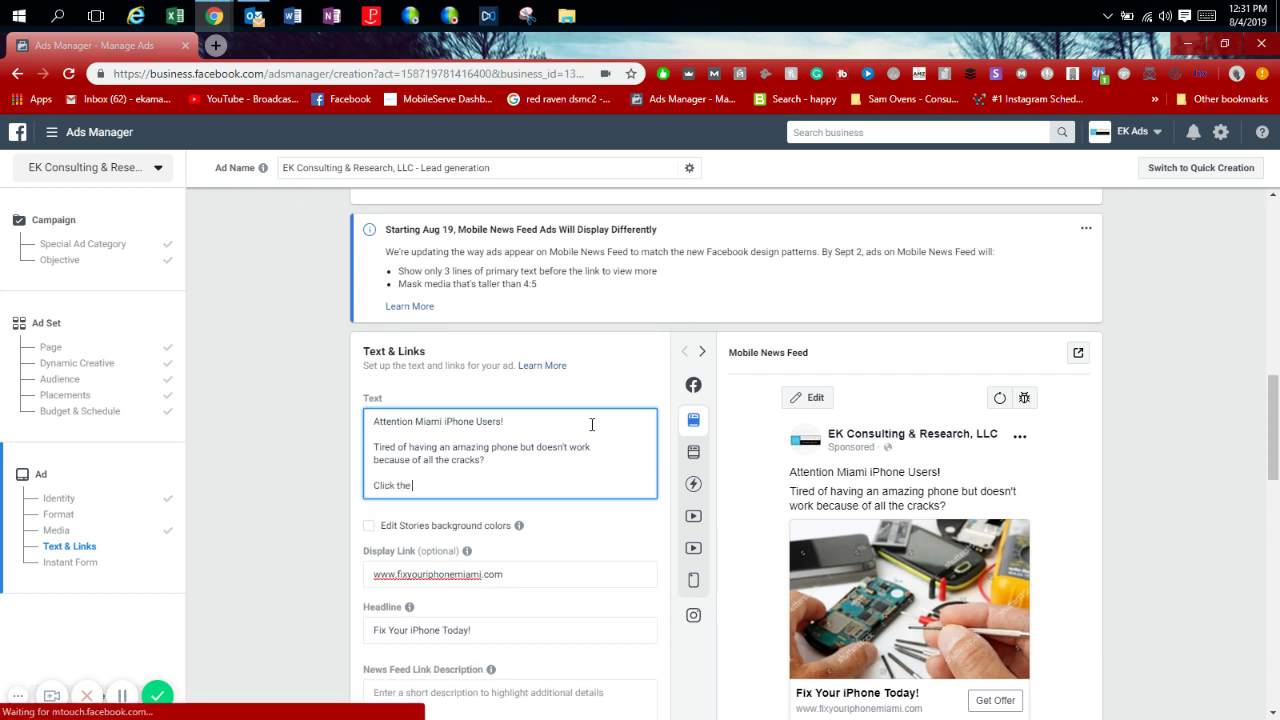
text(link below to ge)
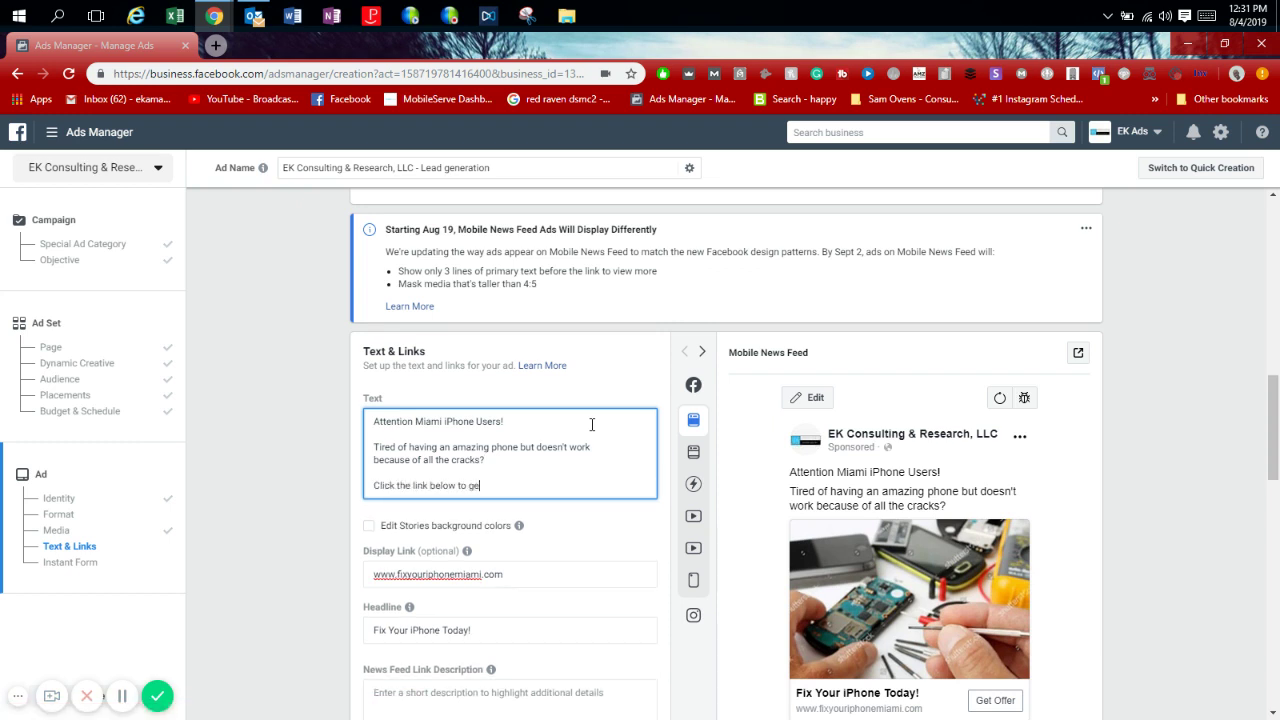
text(t your phone fixe)
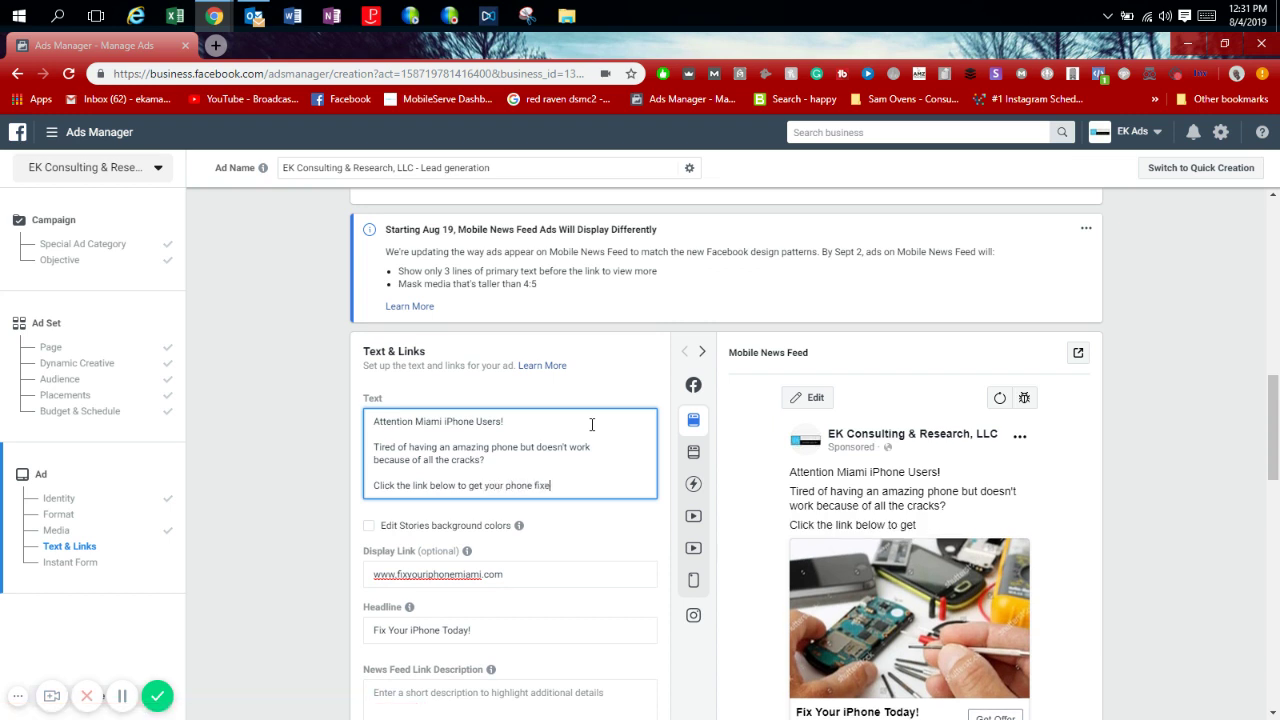
text(d for as low as)
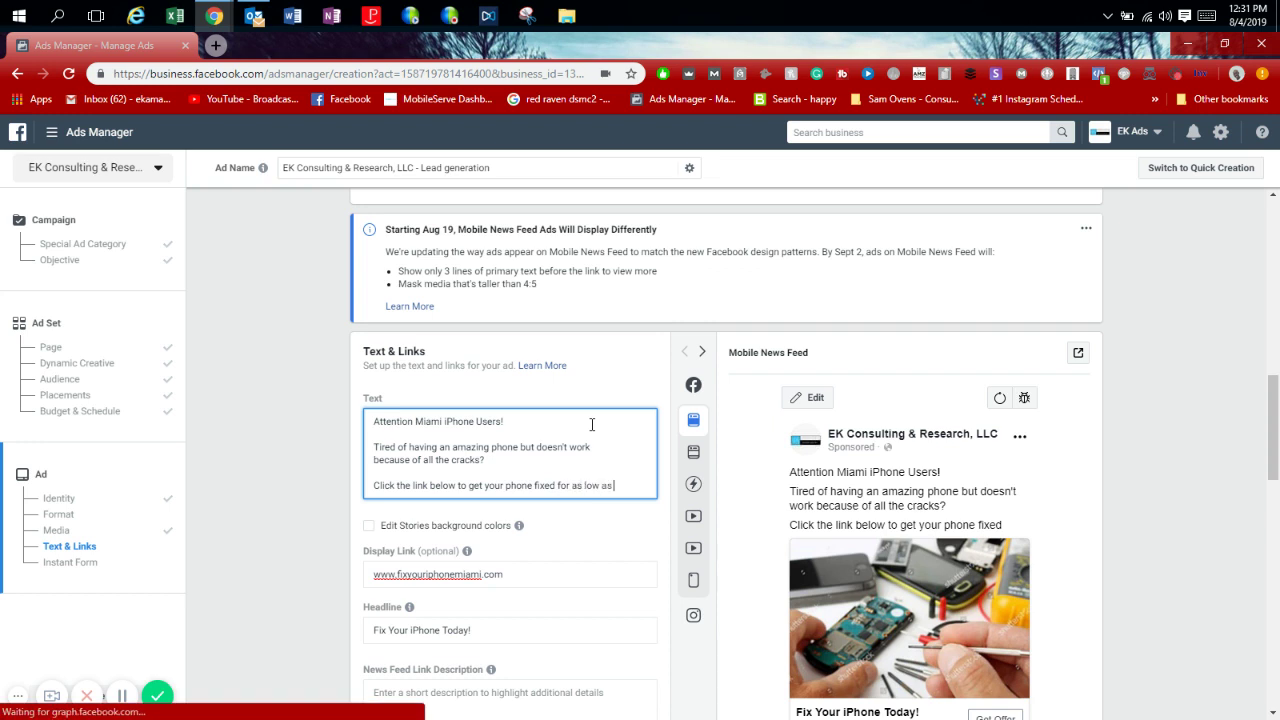
text( $59 today)
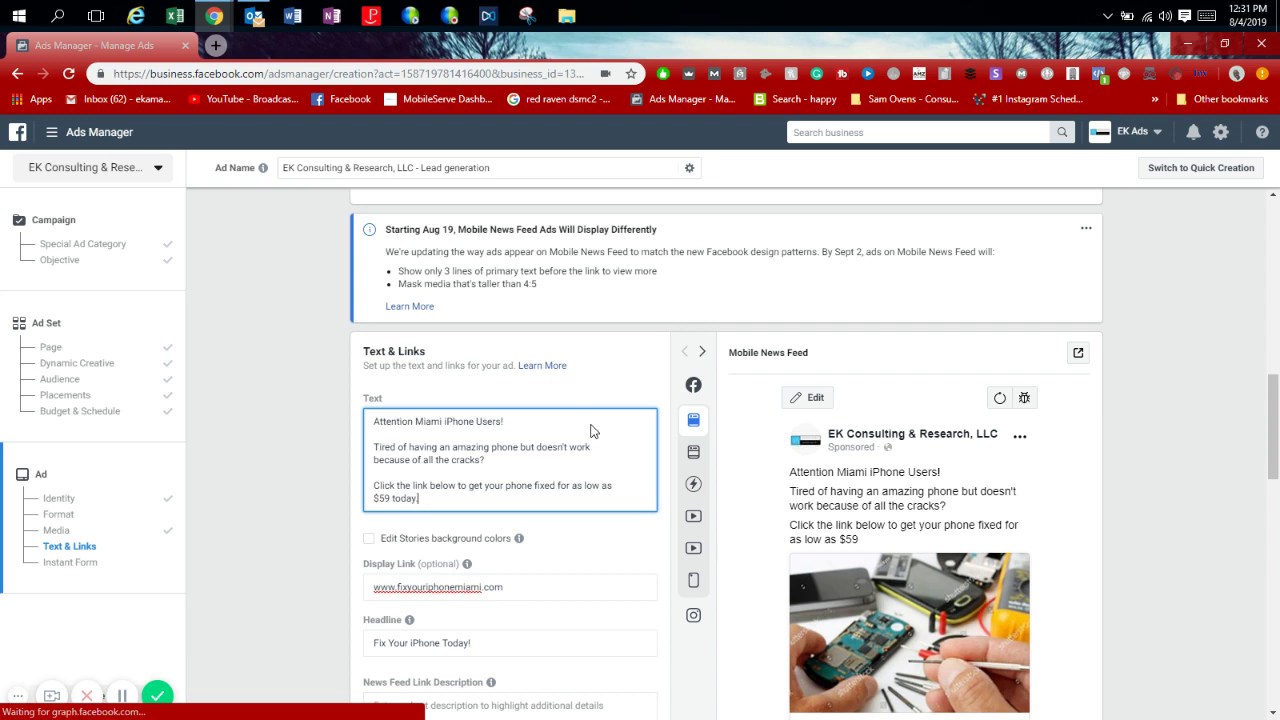
text(, prices varie)
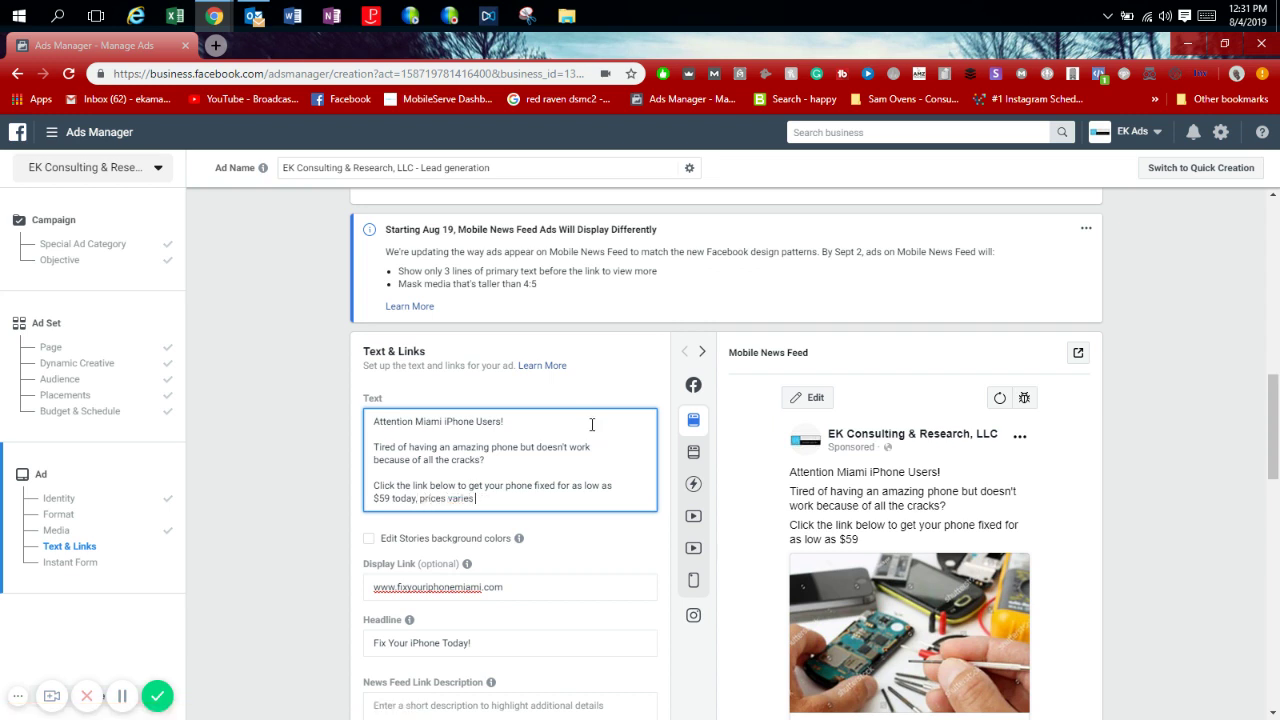
text(s depending on)
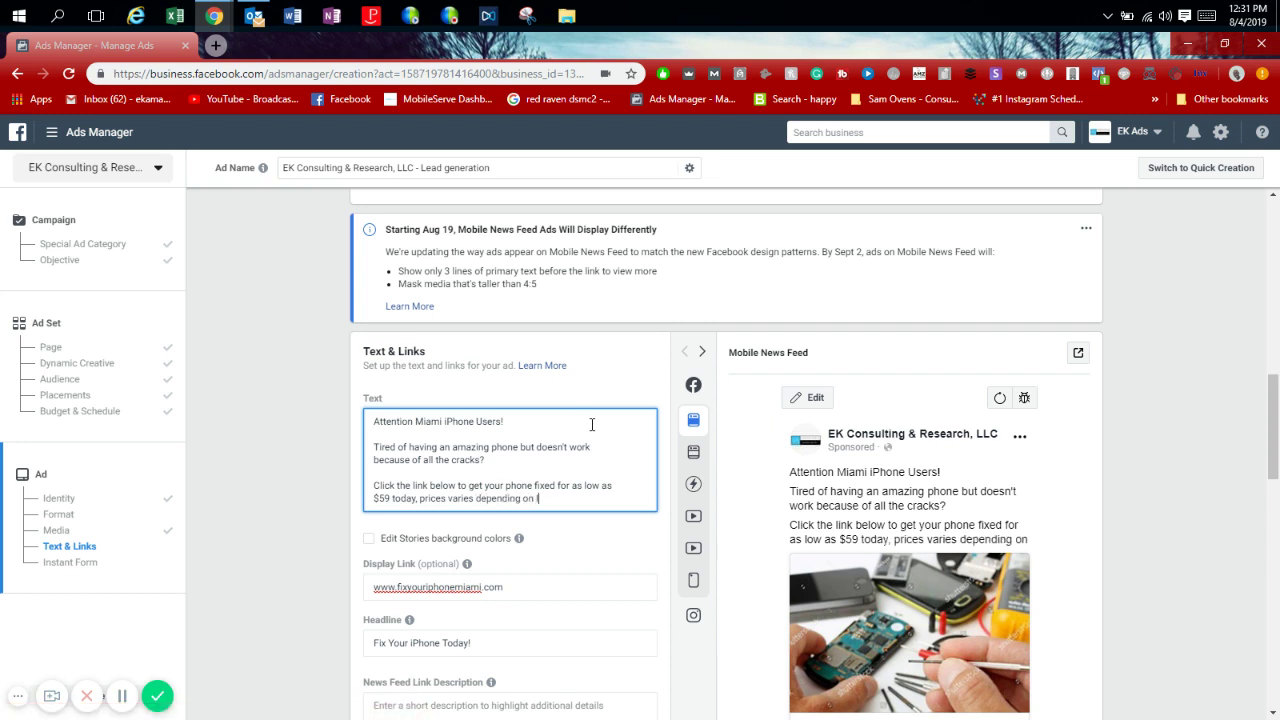
text( iPhone model.)
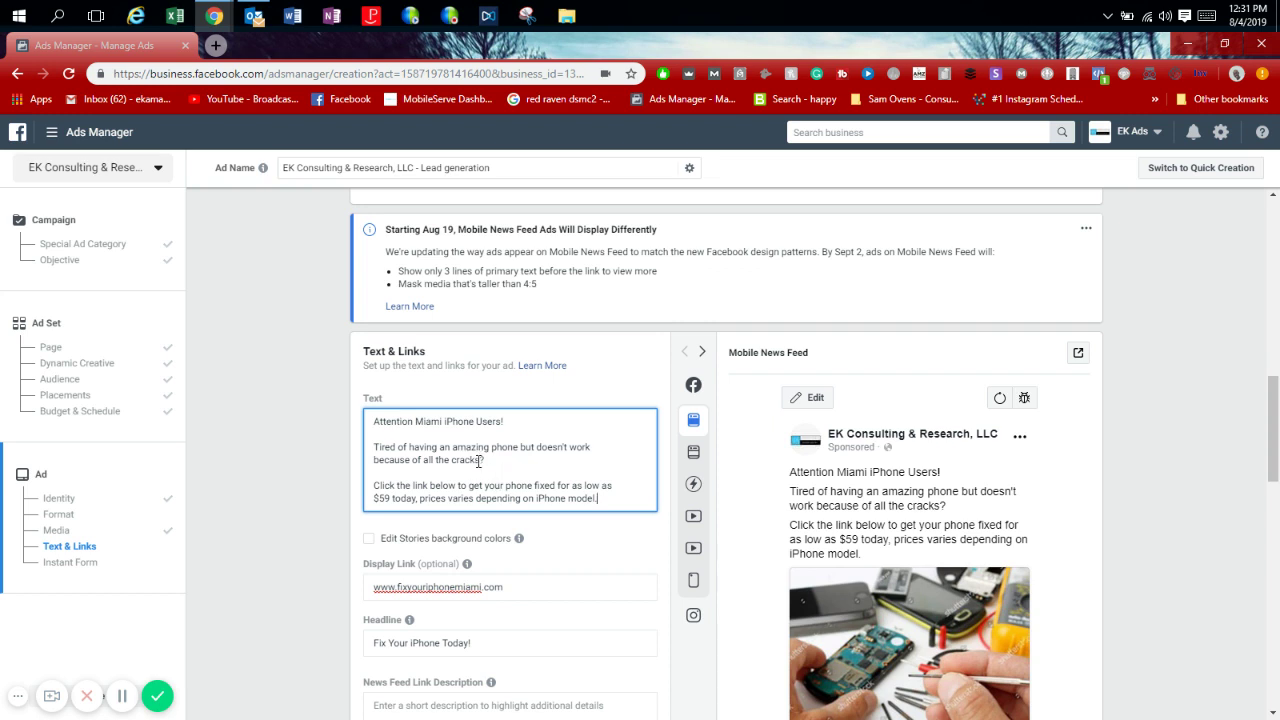
text(on screen)
Accept the grammar fixes so the ad text reads 'the screen' and 'prices vary'.
mouse_move(512, 461)
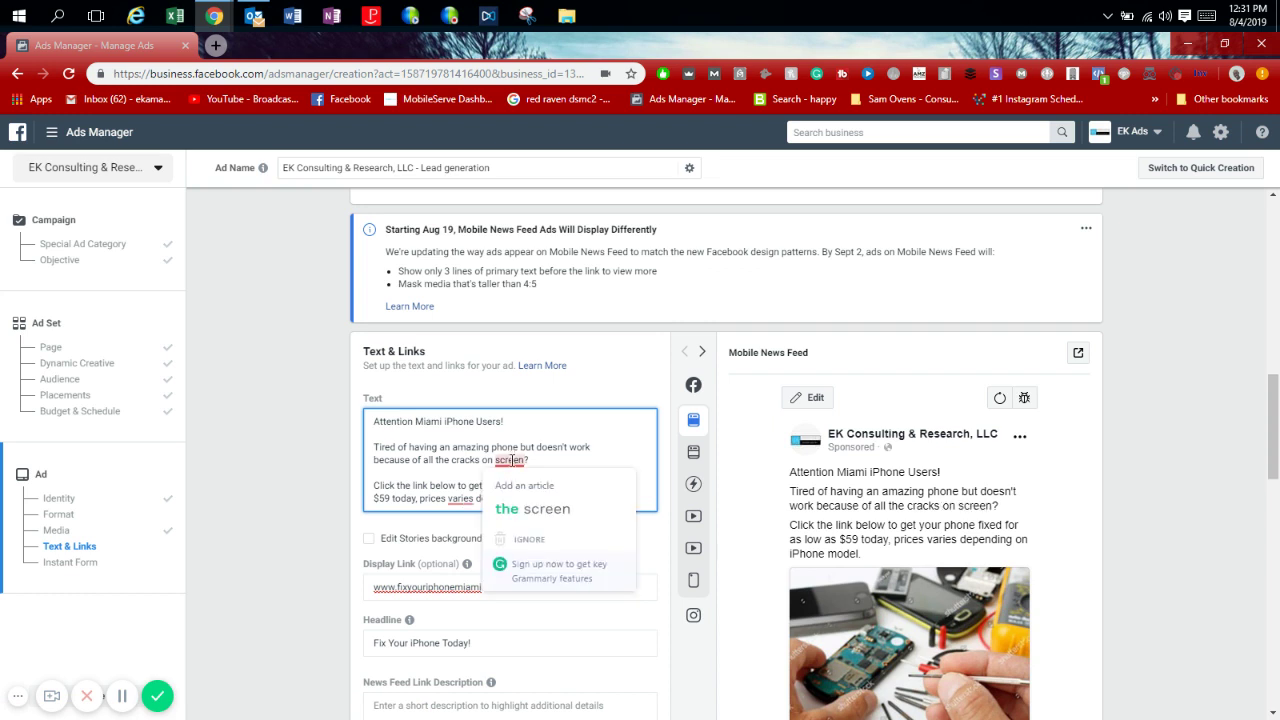
click(517, 487)
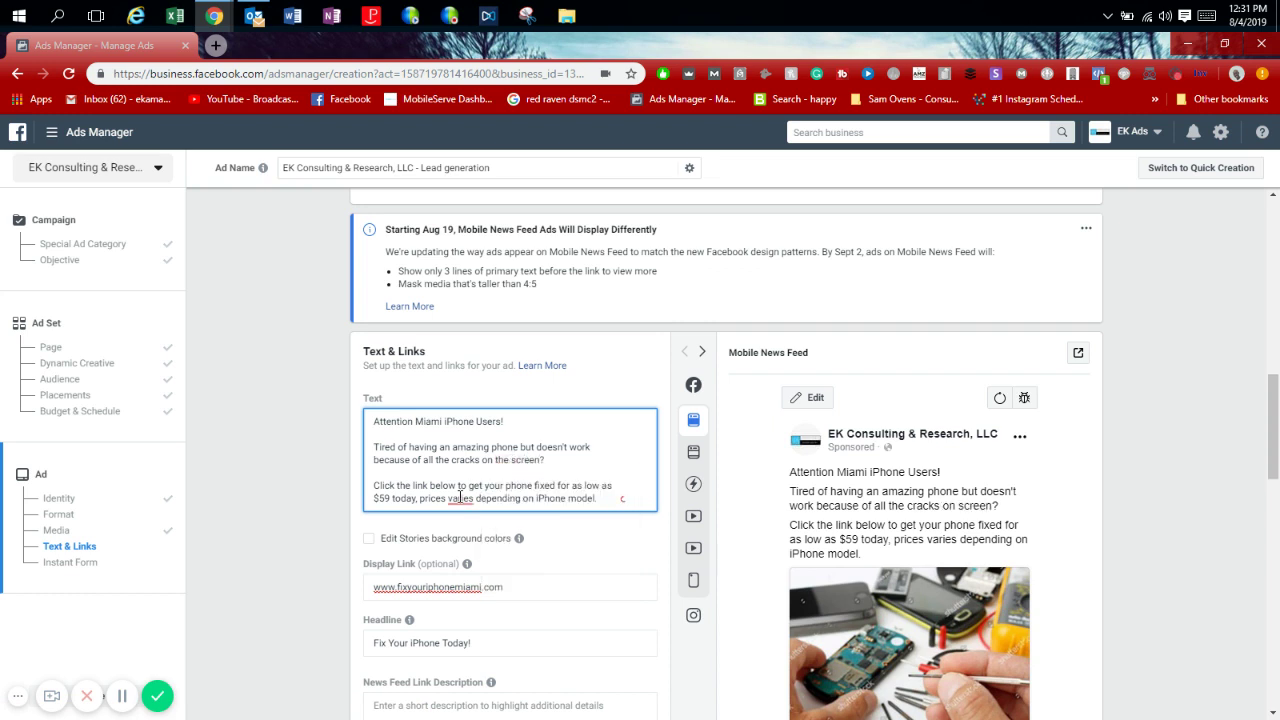
mouse_move(462, 498)
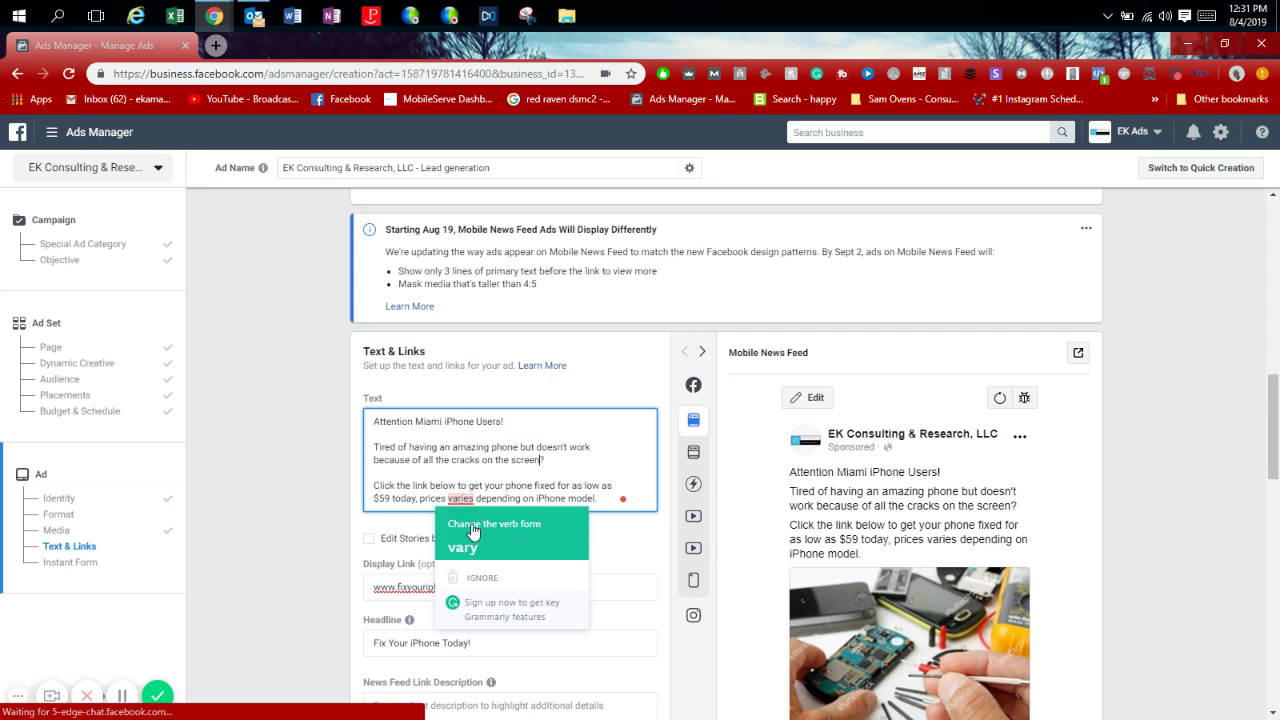
click(468, 546)
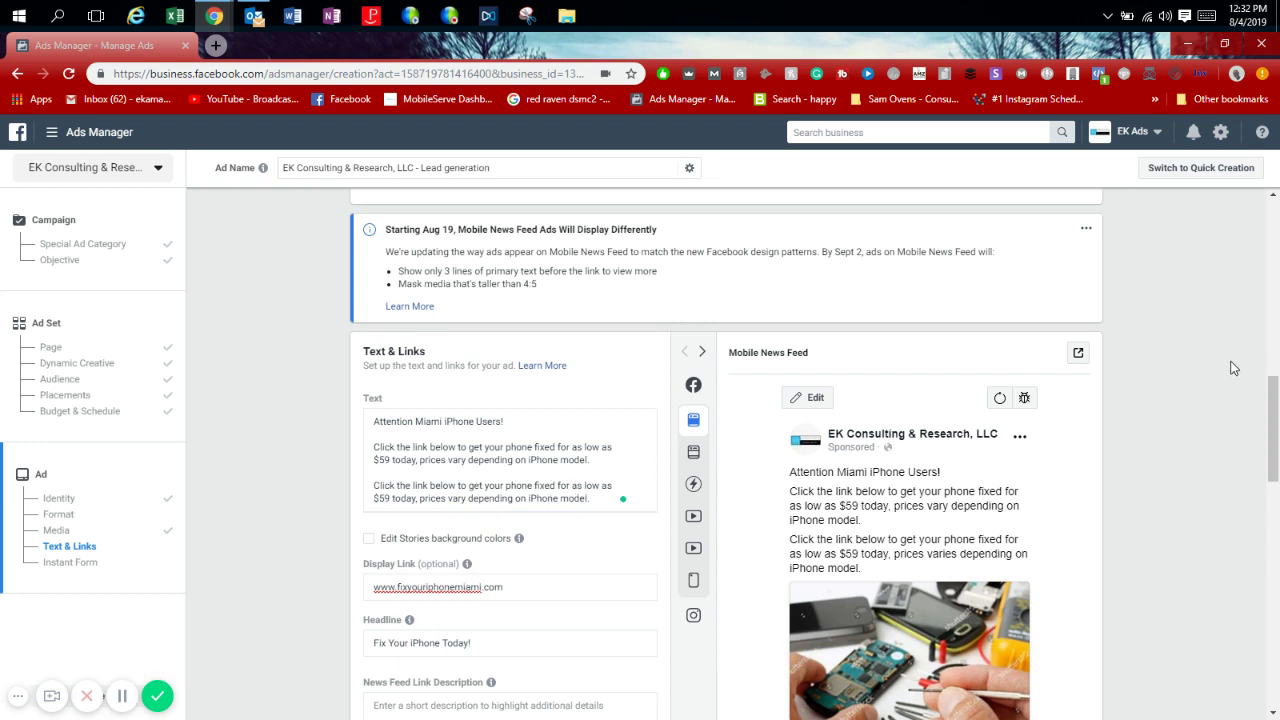
Turn on Facebook Pixel conversion tracking using the EK Consulting & Research pixel.
drag(1277, 432, 1277, 516)
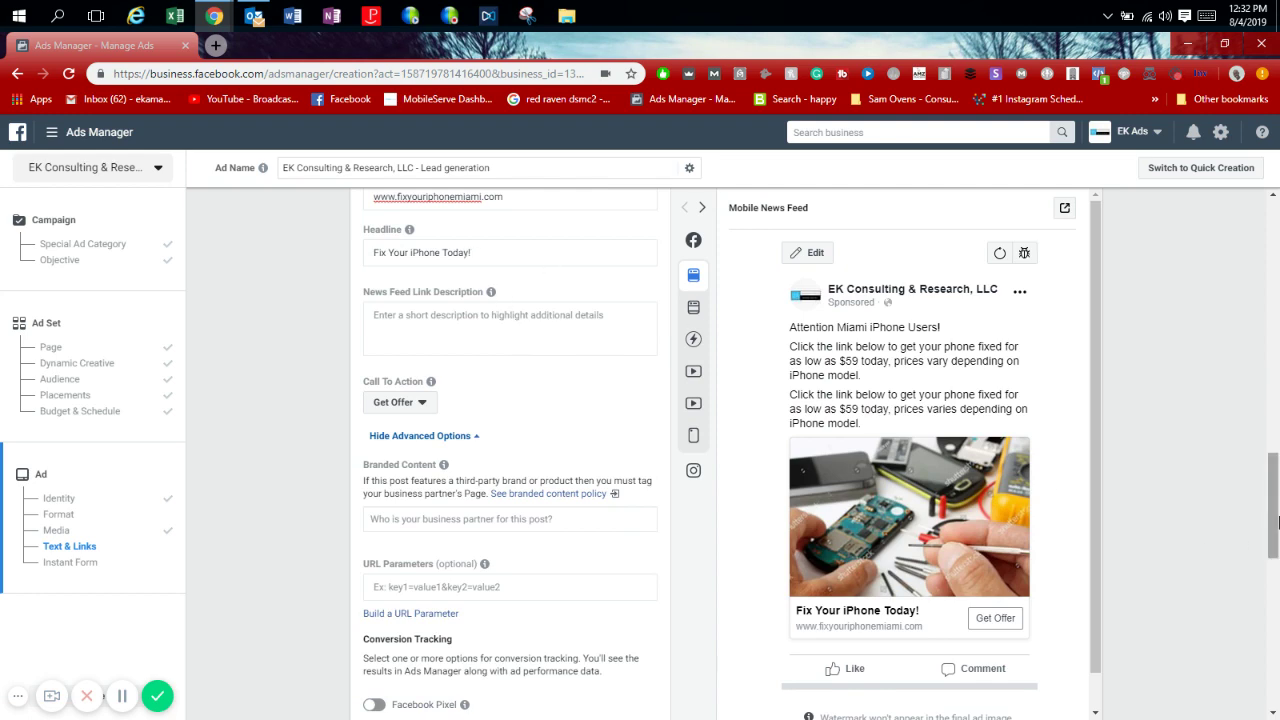
drag(1277, 517, 1277, 583)
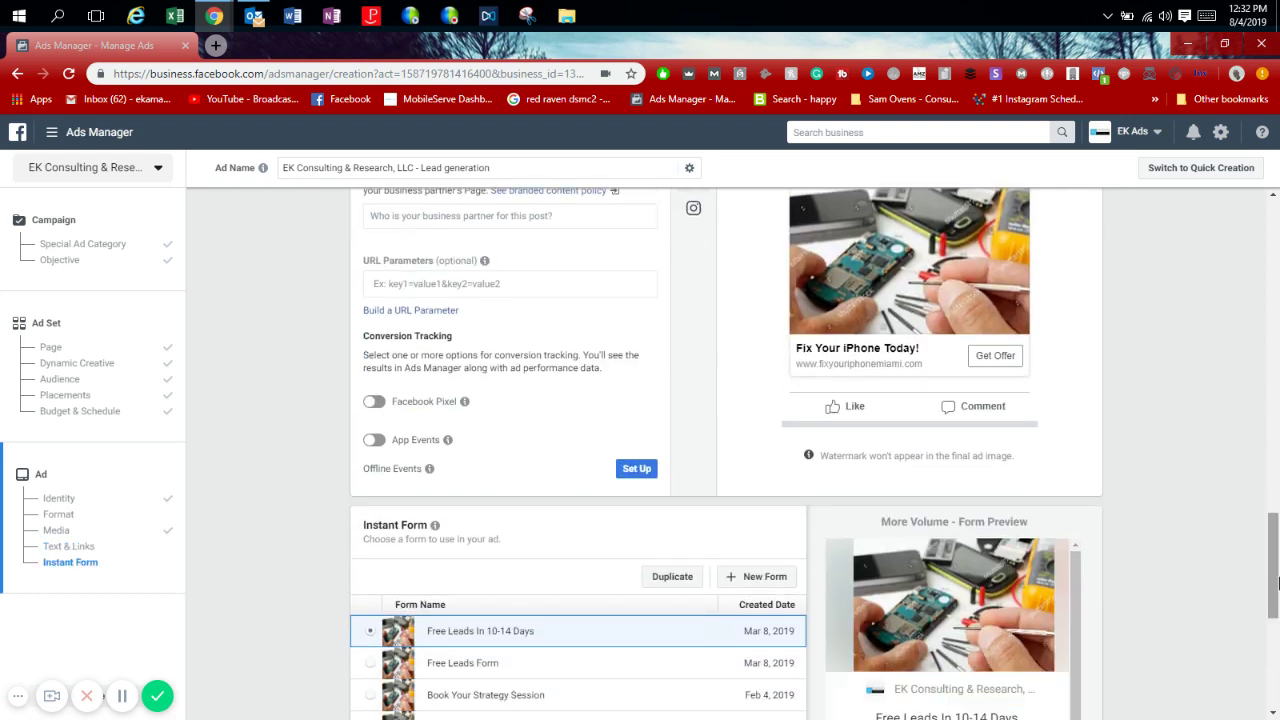
click(374, 402)
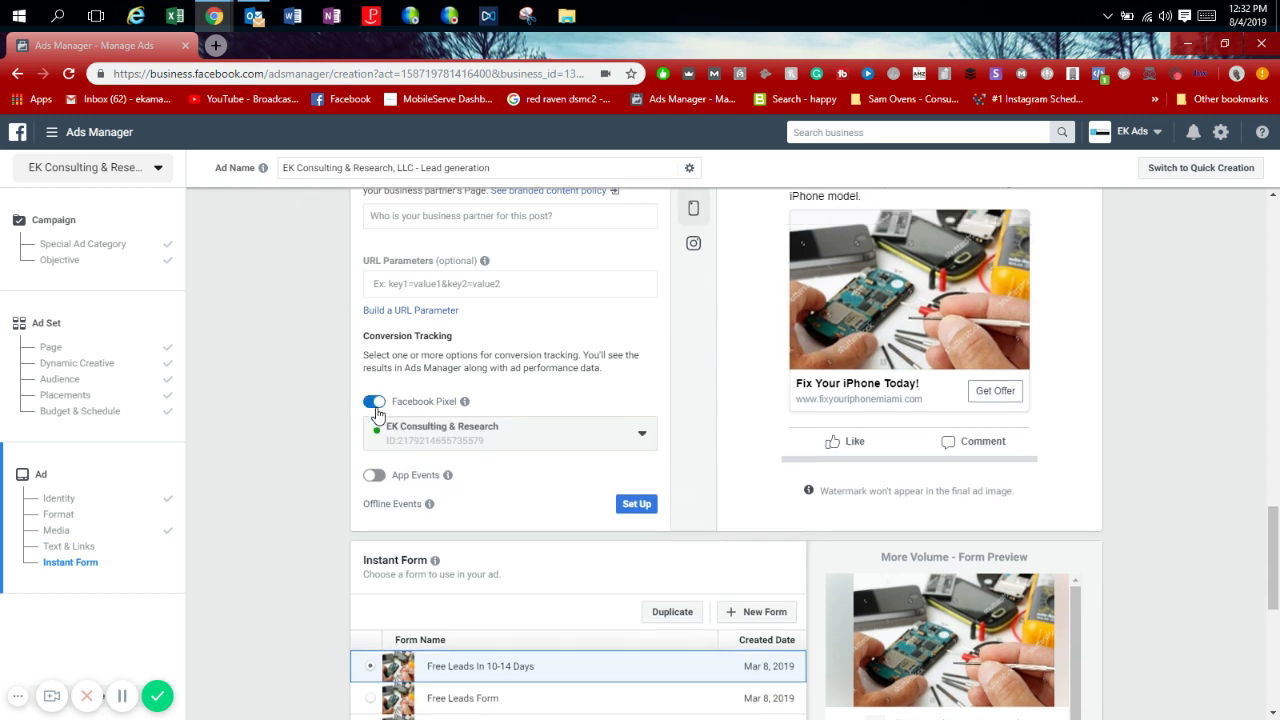
mouse_move(466, 402)
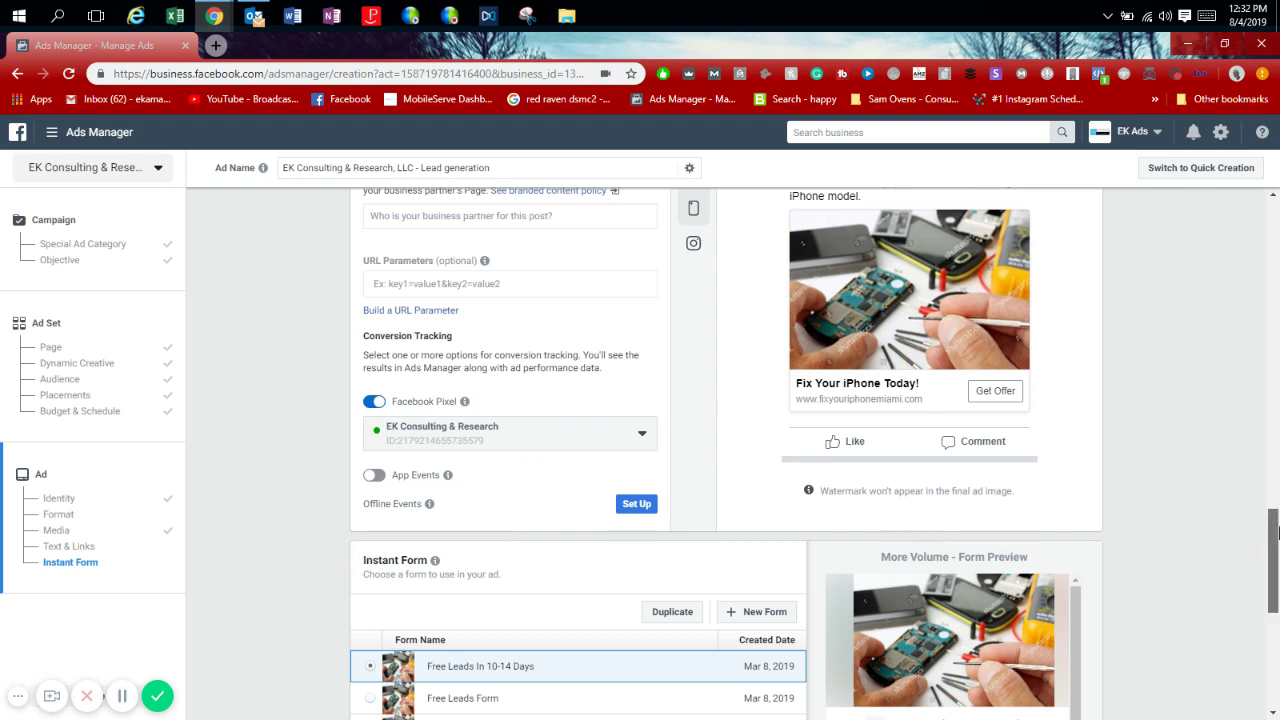
drag(1276, 532, 1274, 589)
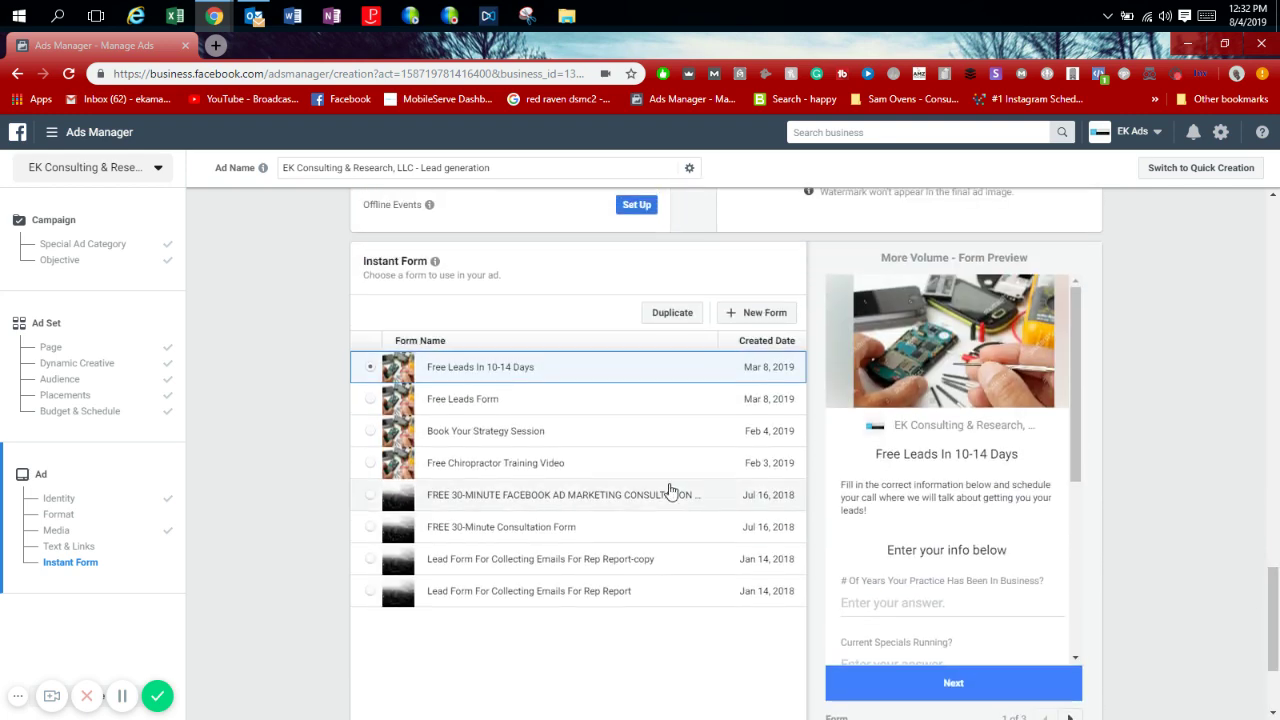
Start a new instant form and confirm More Volume is the form type.
click(776, 314)
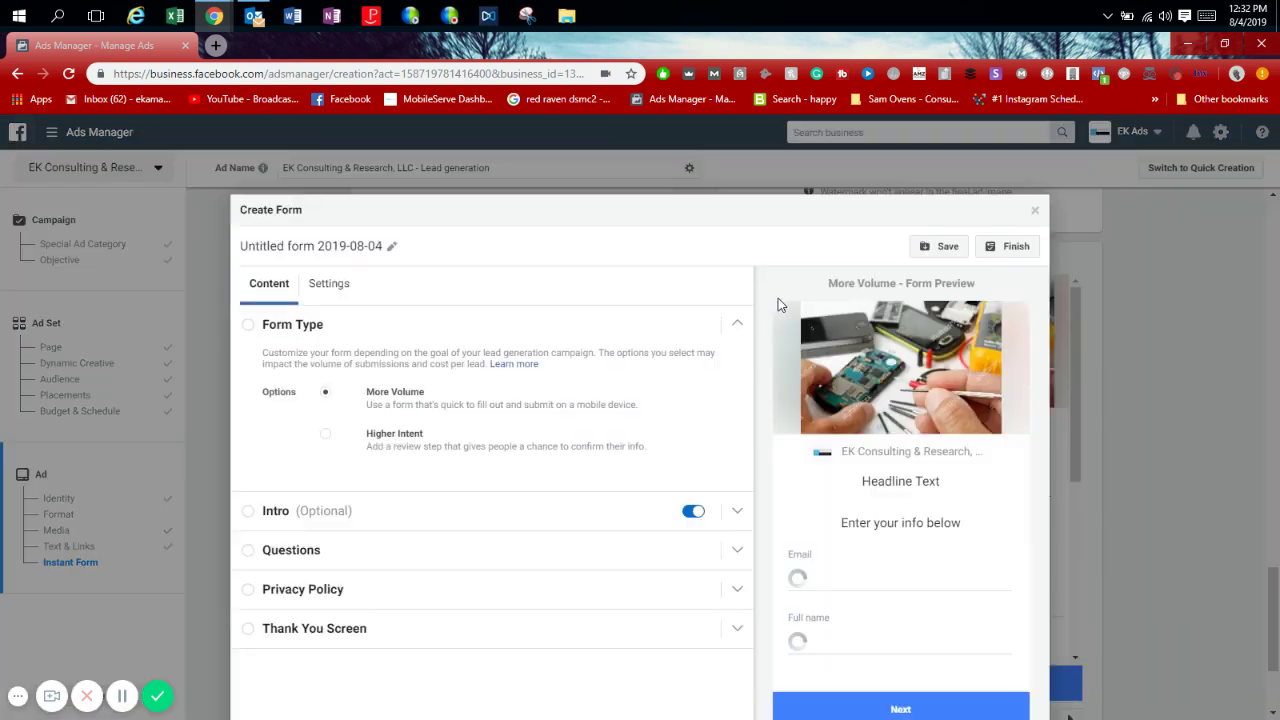
click(250, 329)
click(250, 329)
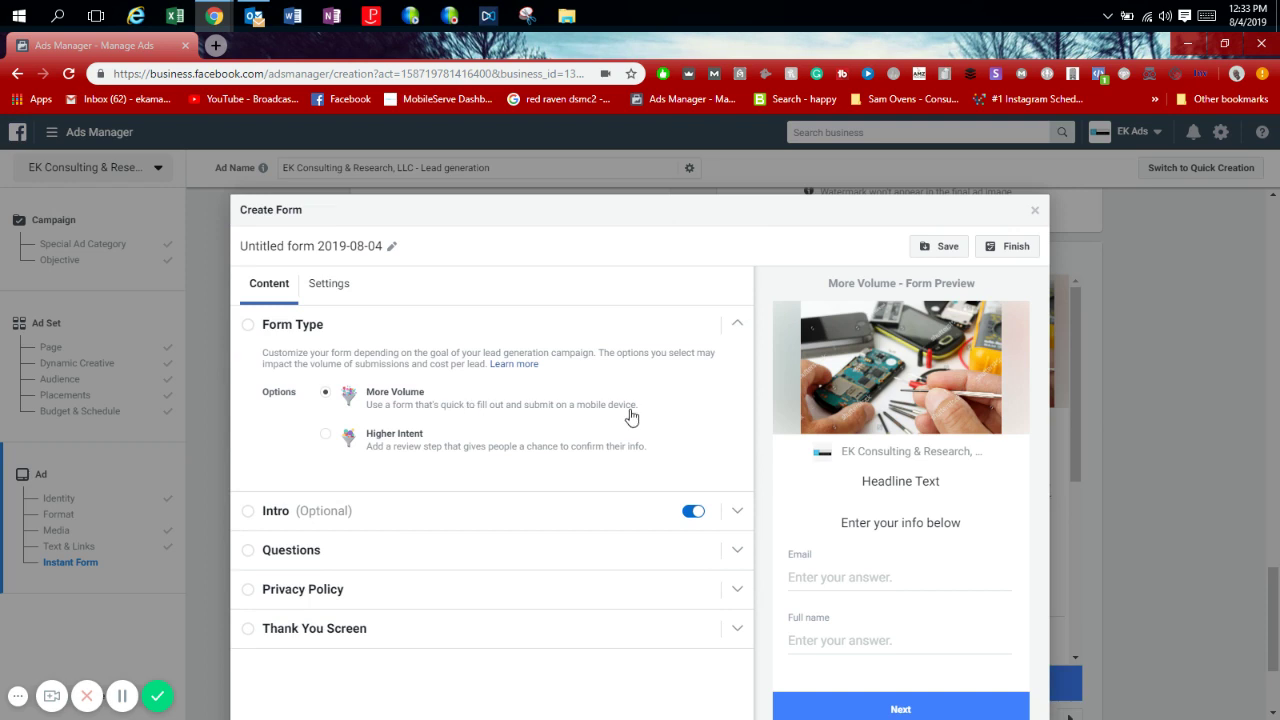
Enter the intro headline 'Fix Your iPhone Today' and a paragraph inviting leads to claim today's screen repair deal.
click(363, 511)
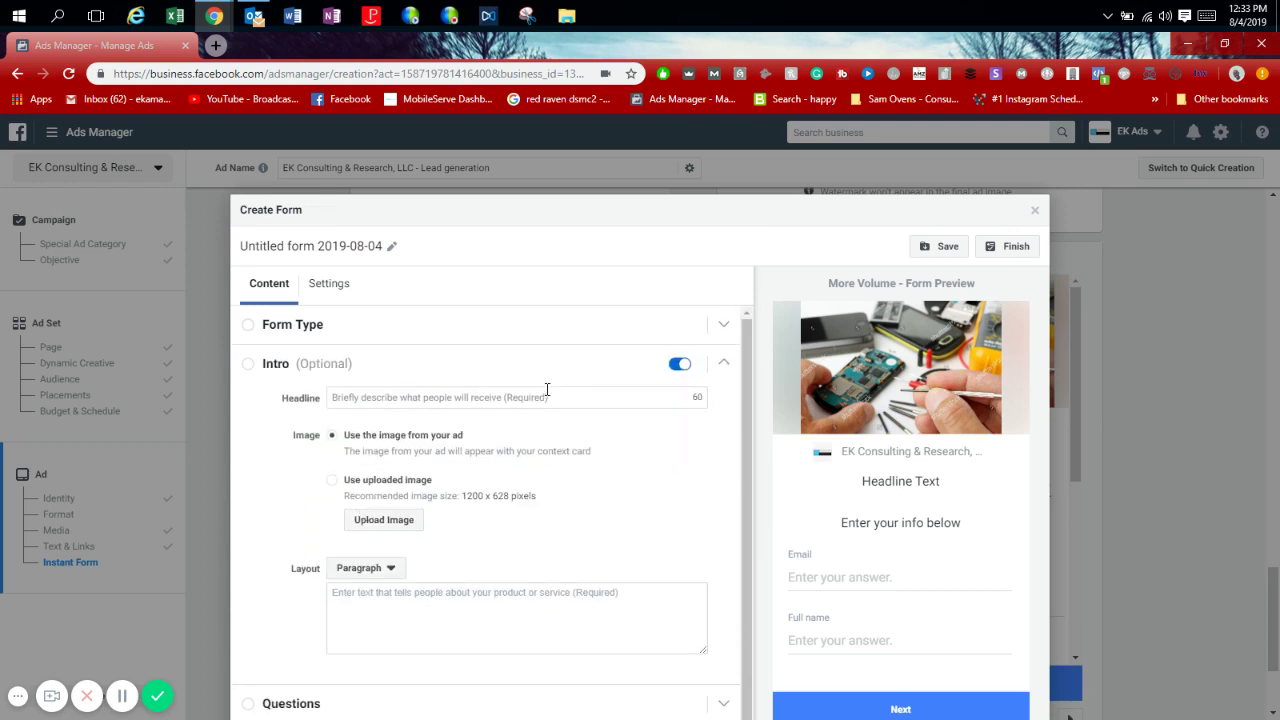
click(549, 397)
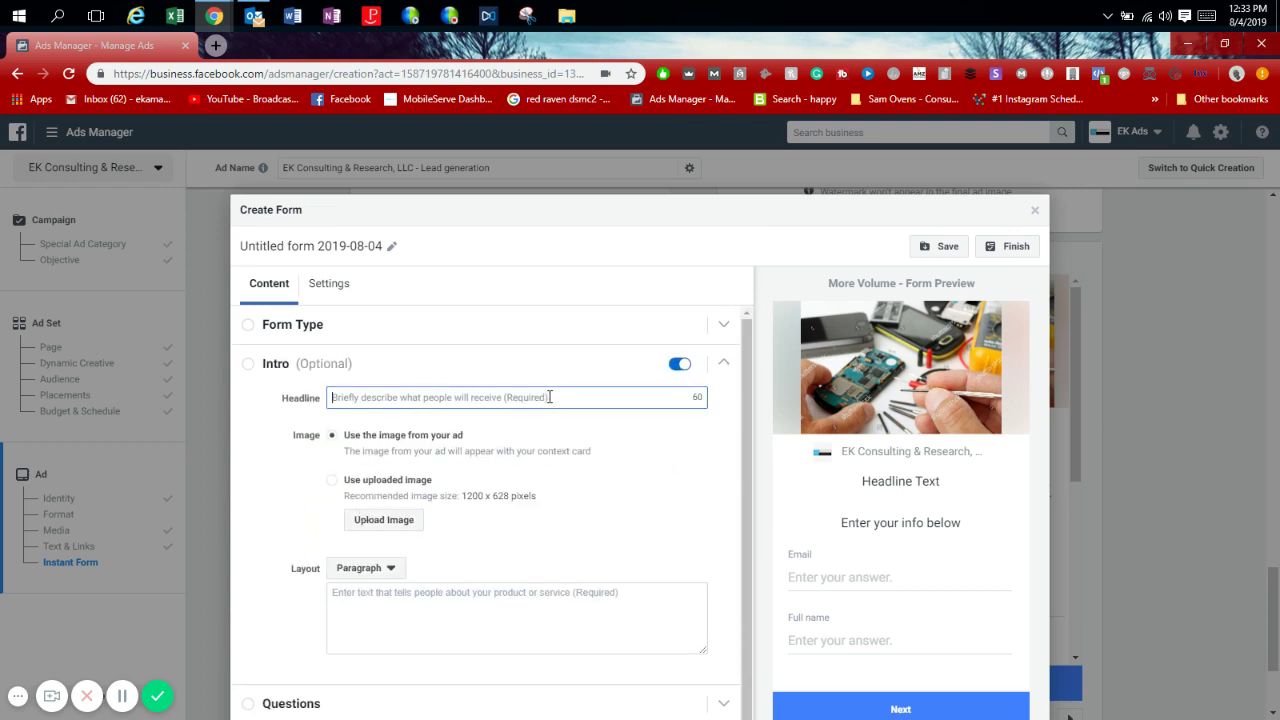
text(Fix Your )
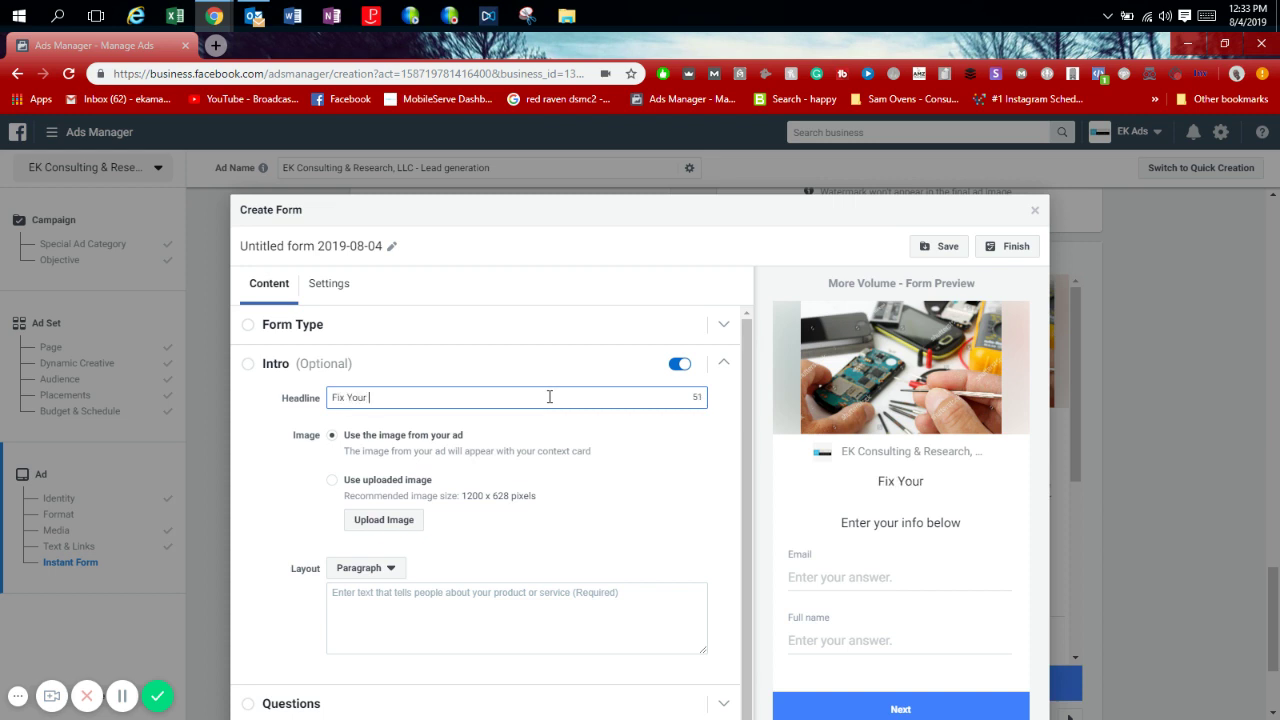
text(iPhone Today)
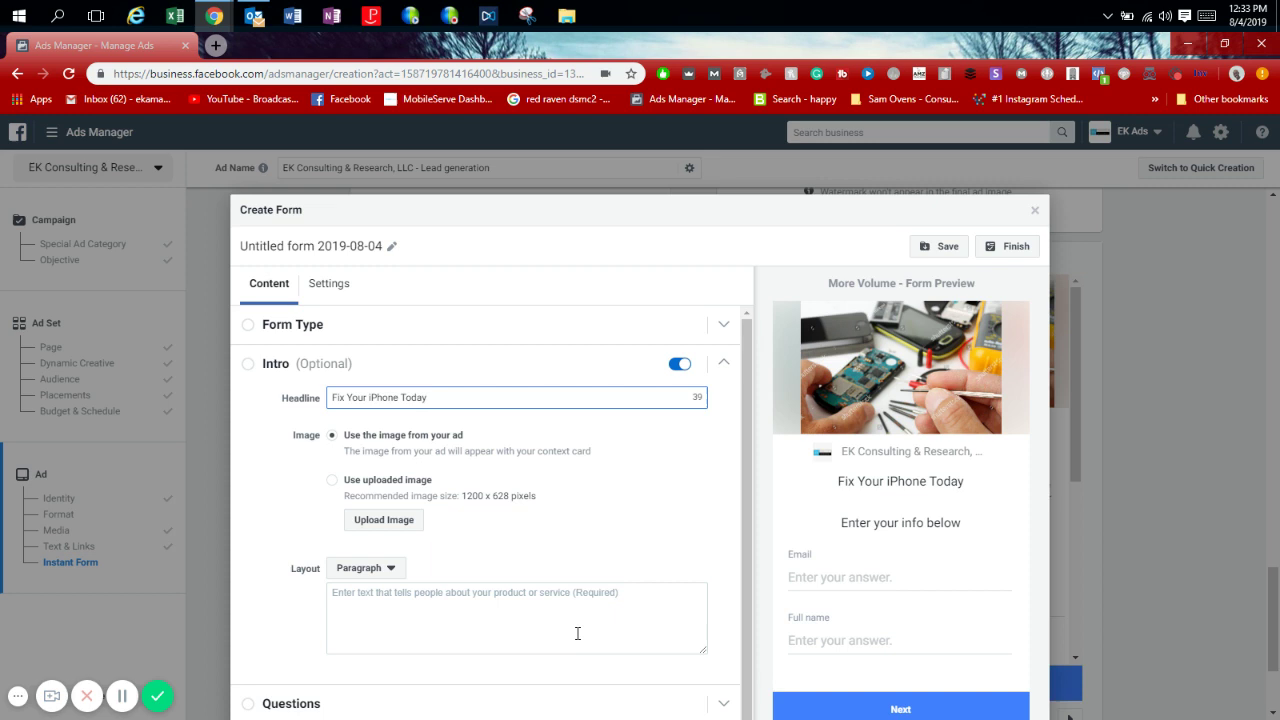
click(577, 633)
text(Fi)
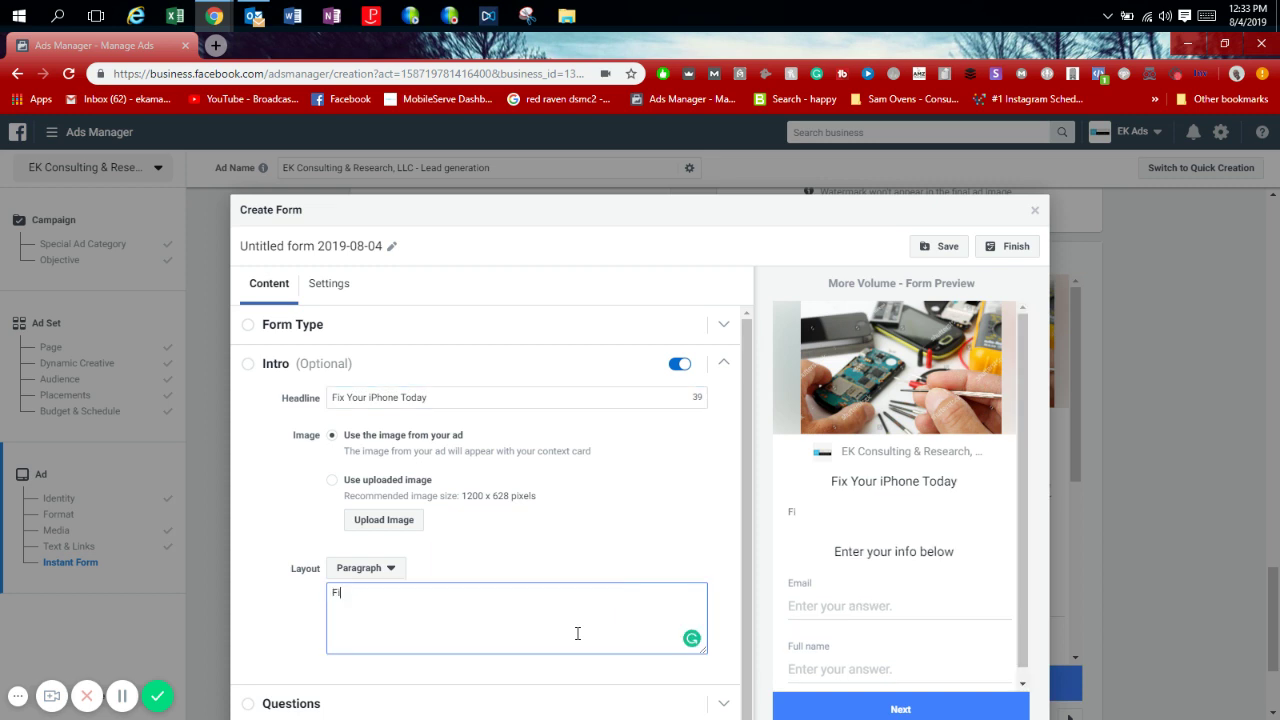
text(ll in your information be)
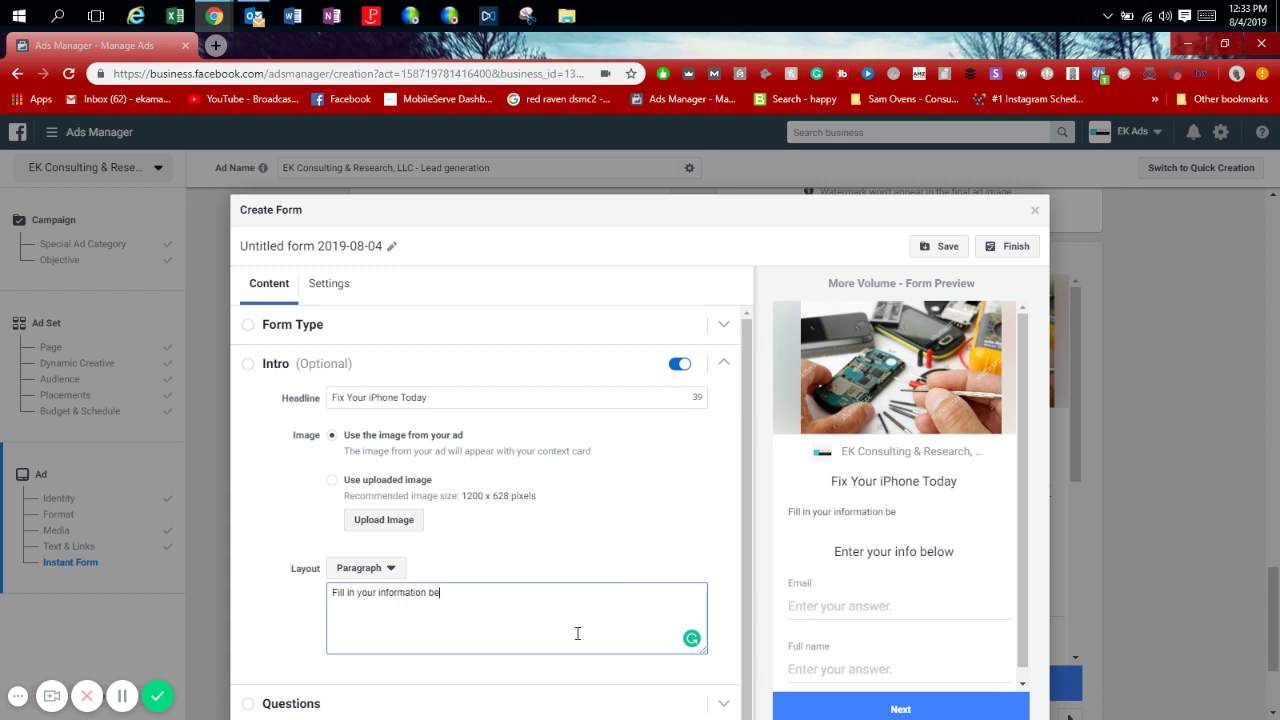
text(low to get a)
text(ccess to your iPhone screen repair deal today!)
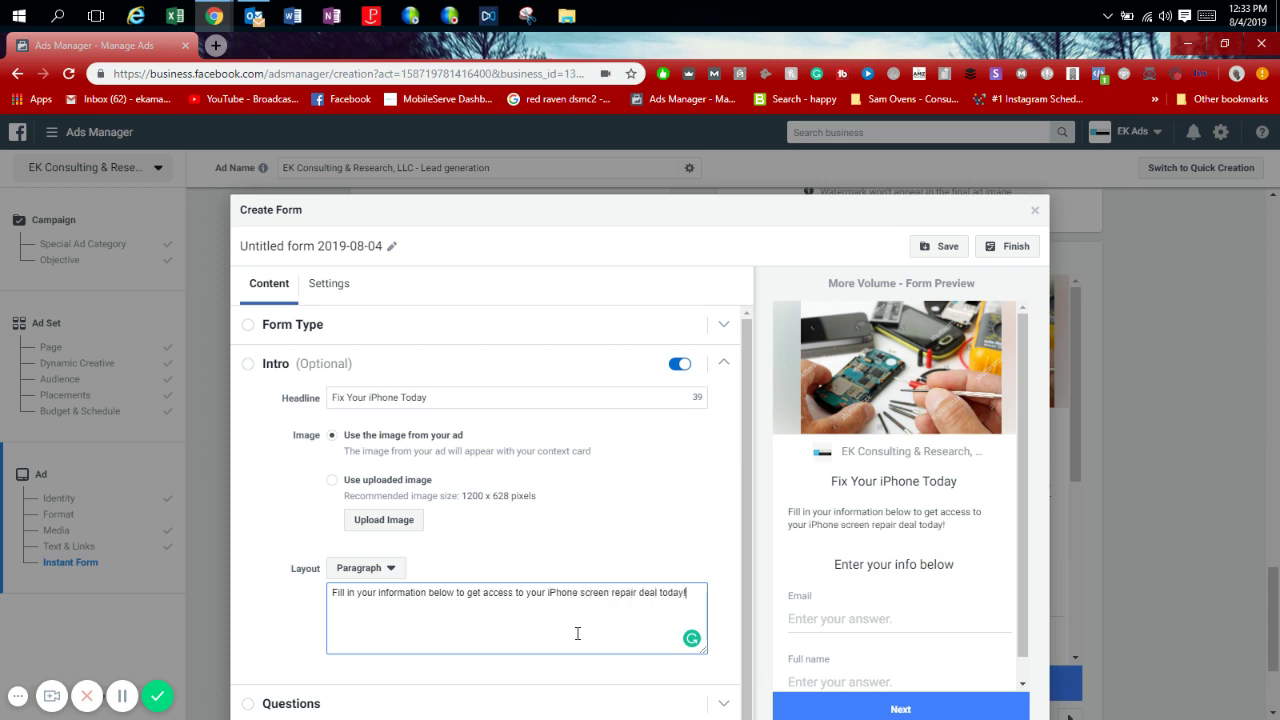
click(726, 363)
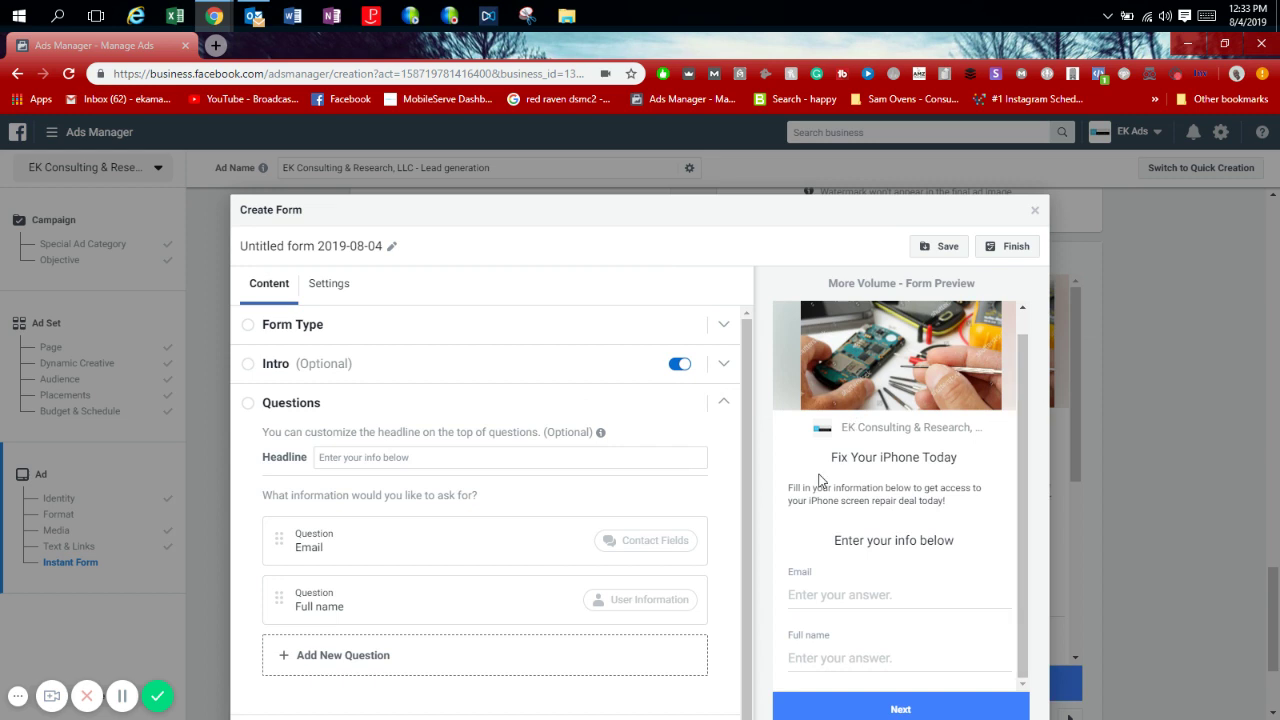
Move the Full name question above Email in the form questions.
scroll(753, 468, down, 1)
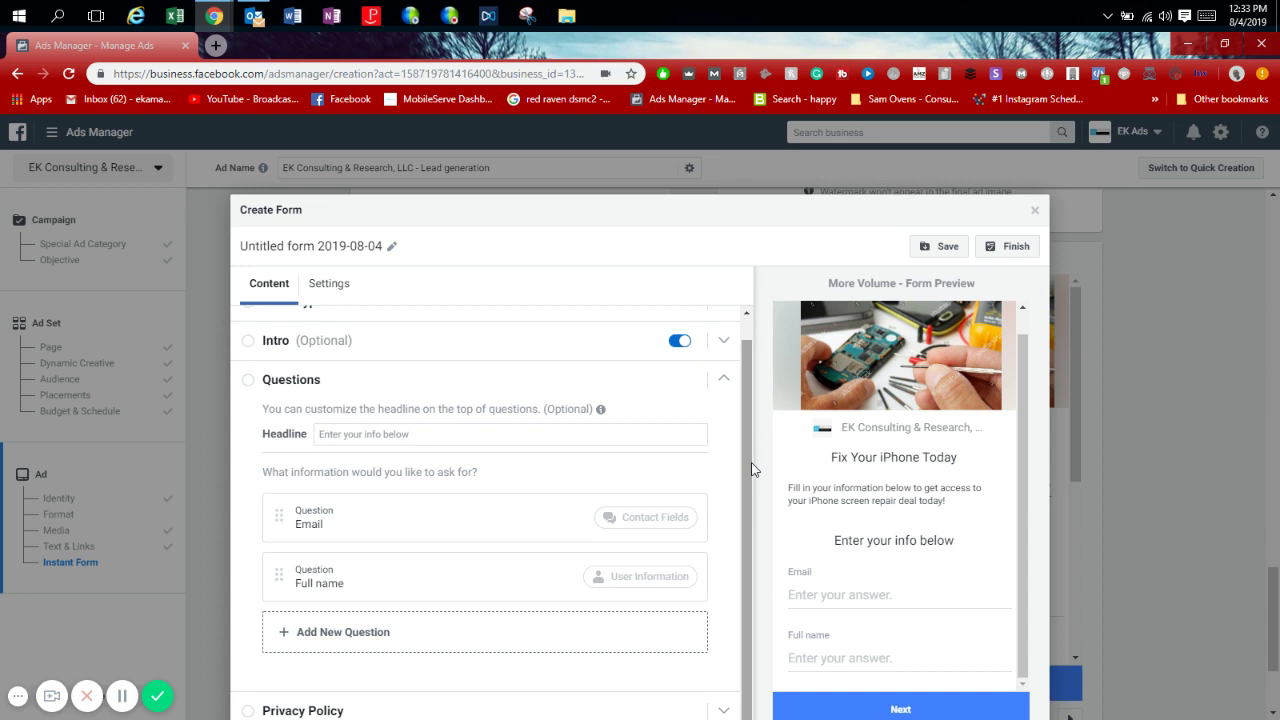
click(726, 382)
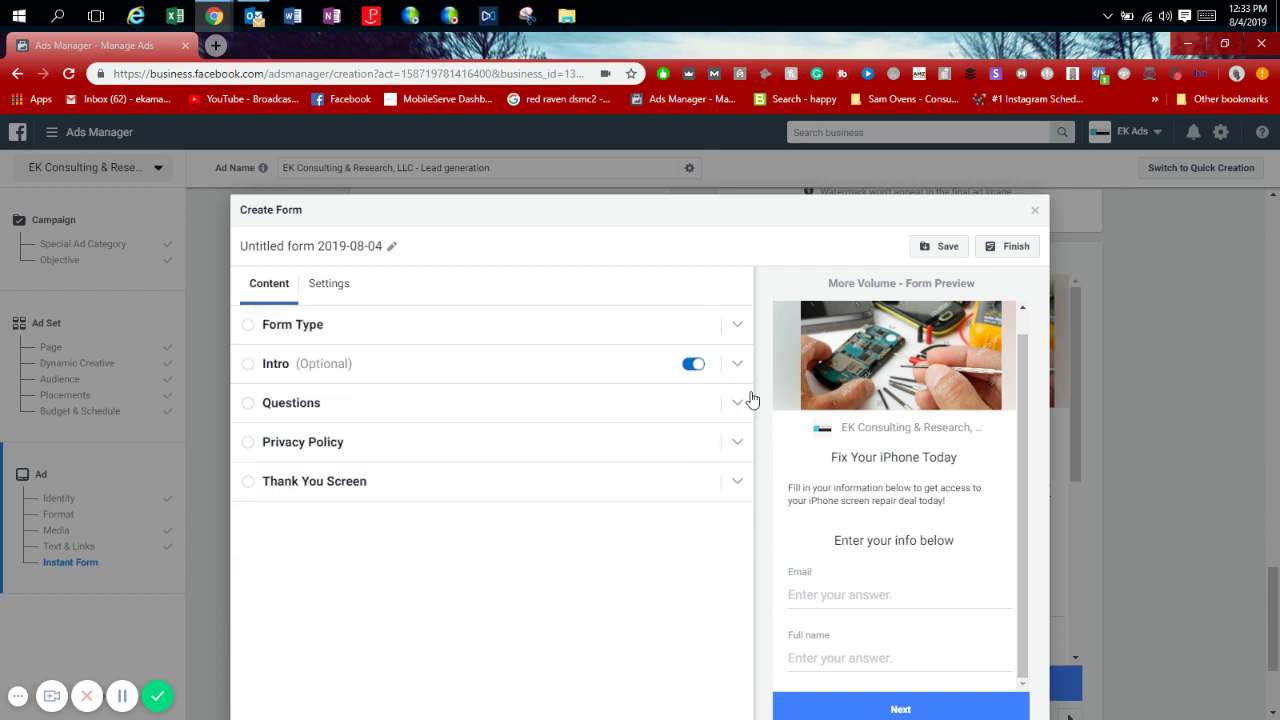
click(749, 400)
click(285, 325)
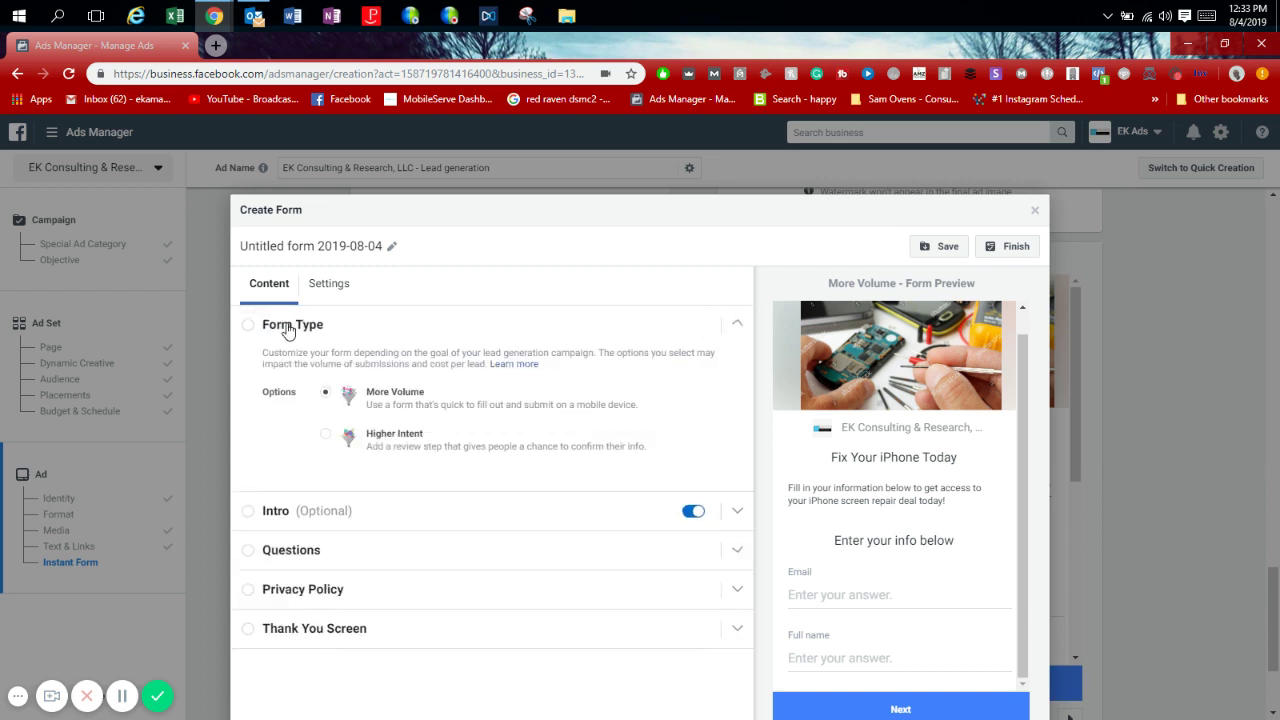
click(405, 560)
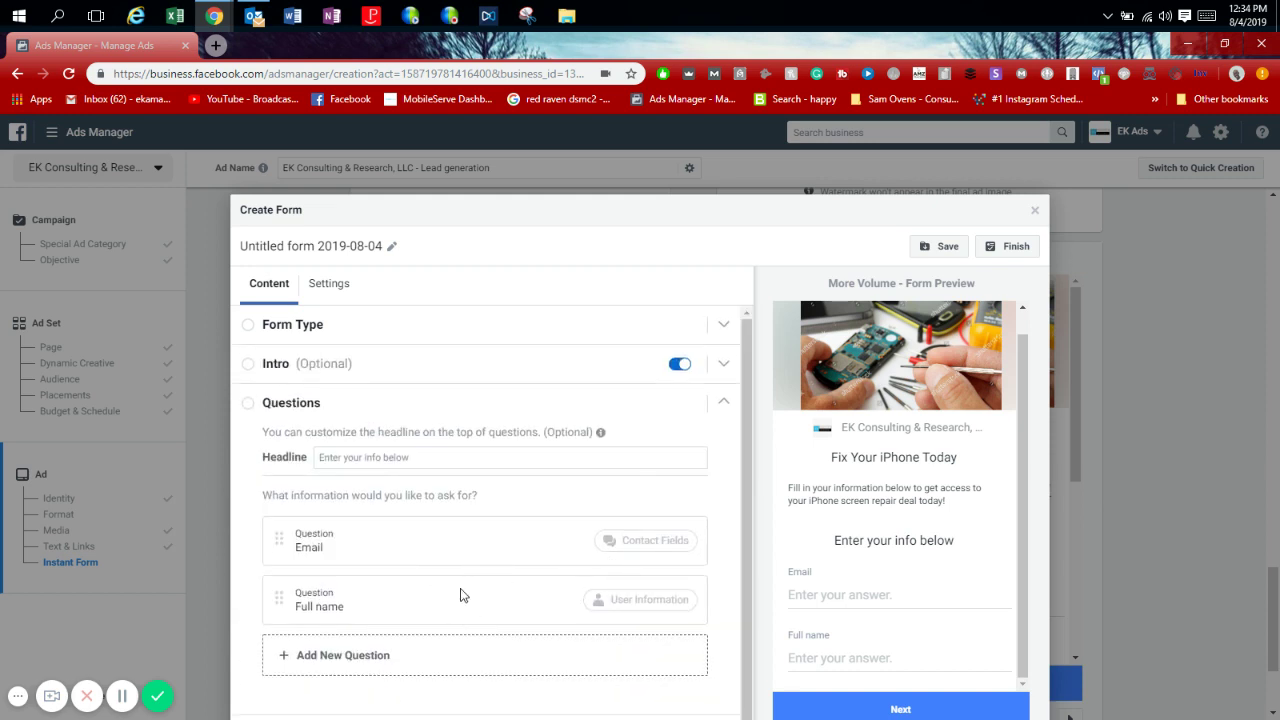
drag(279, 597, 280, 512)
Add Phone number and Zip code questions, placing Phone number above Email.
click(284, 655)
mouse_move(368, 470)
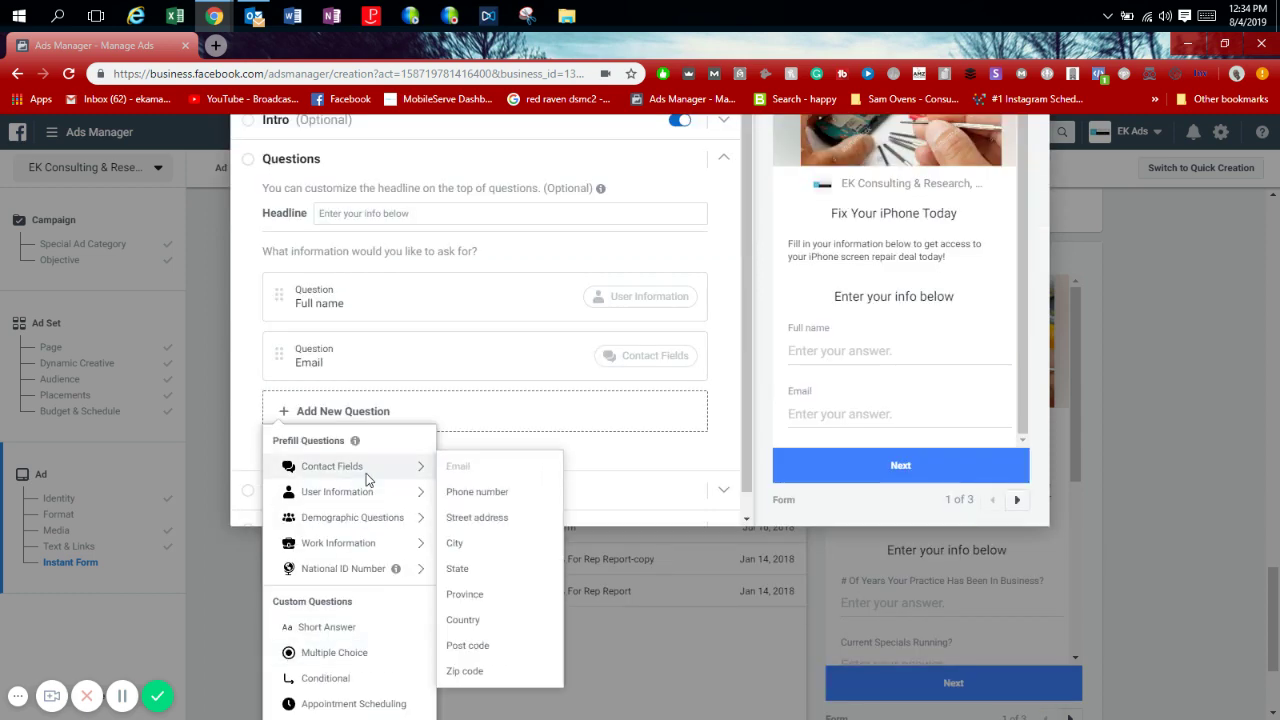
click(470, 490)
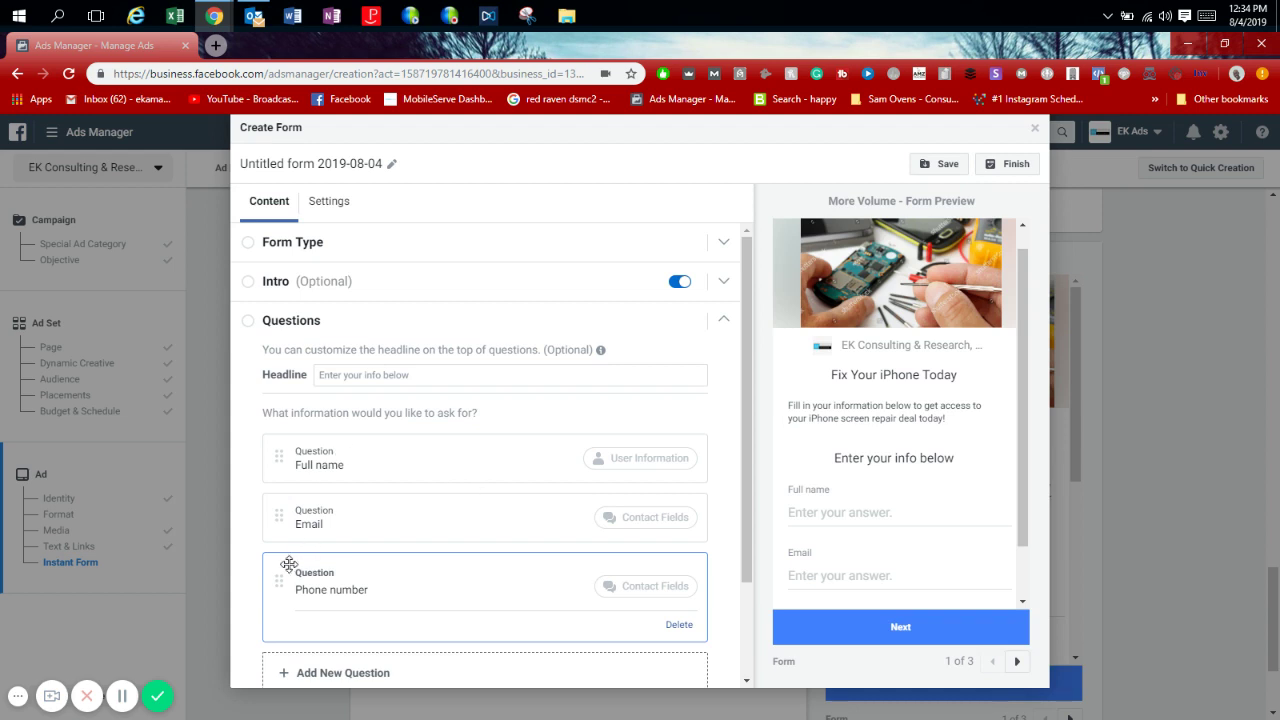
click(290, 672)
mouse_move(398, 477)
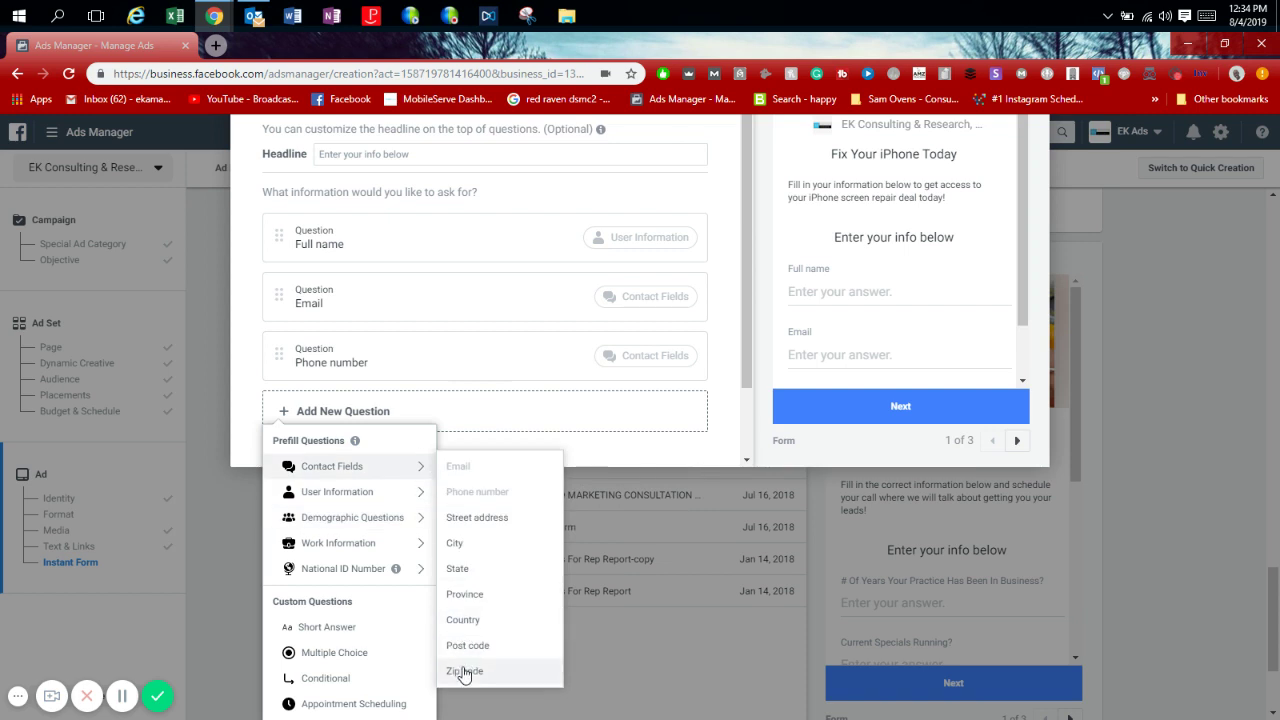
click(466, 671)
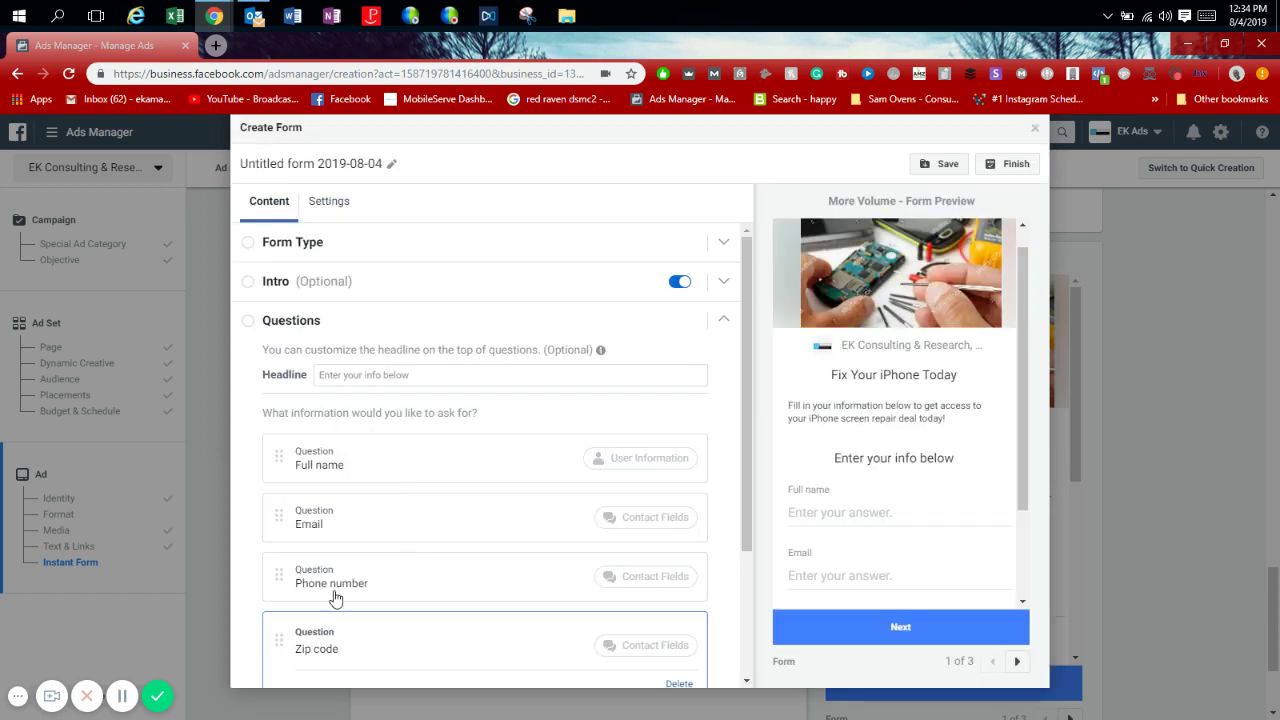
drag(278, 574, 276, 495)
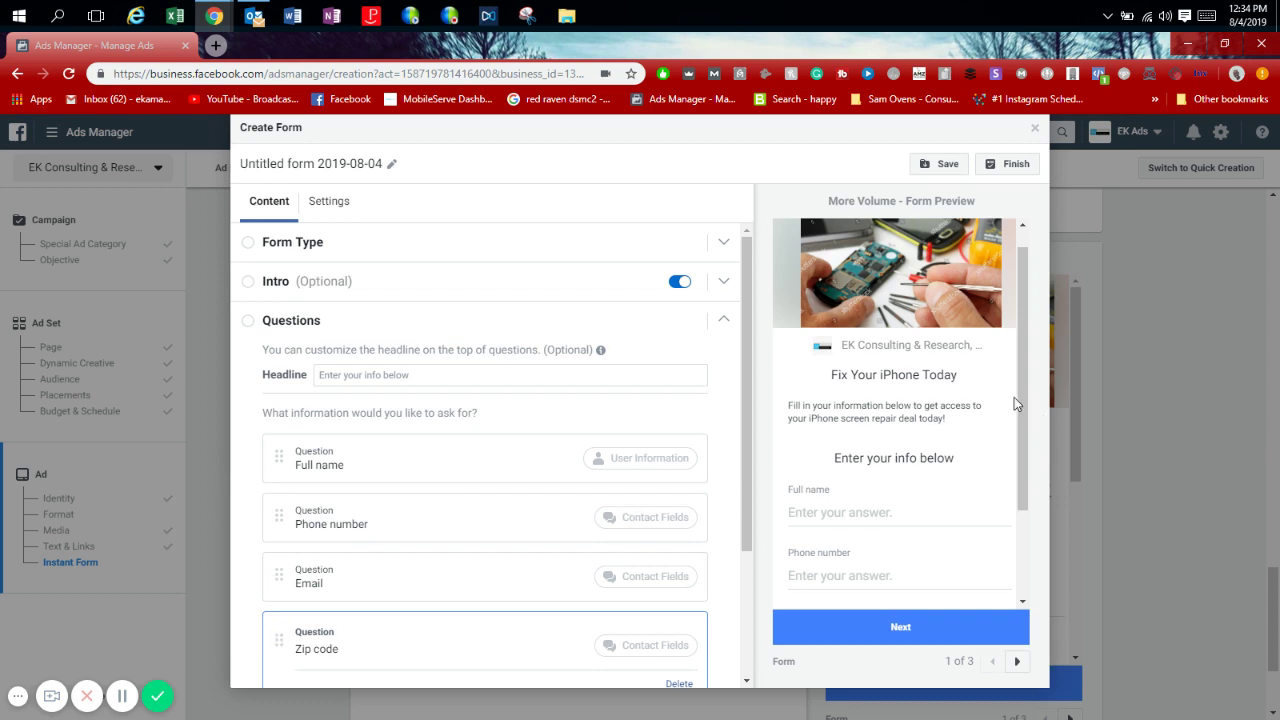
scroll(1029, 464, down, 1)
scroll(1029, 464, down, 1)
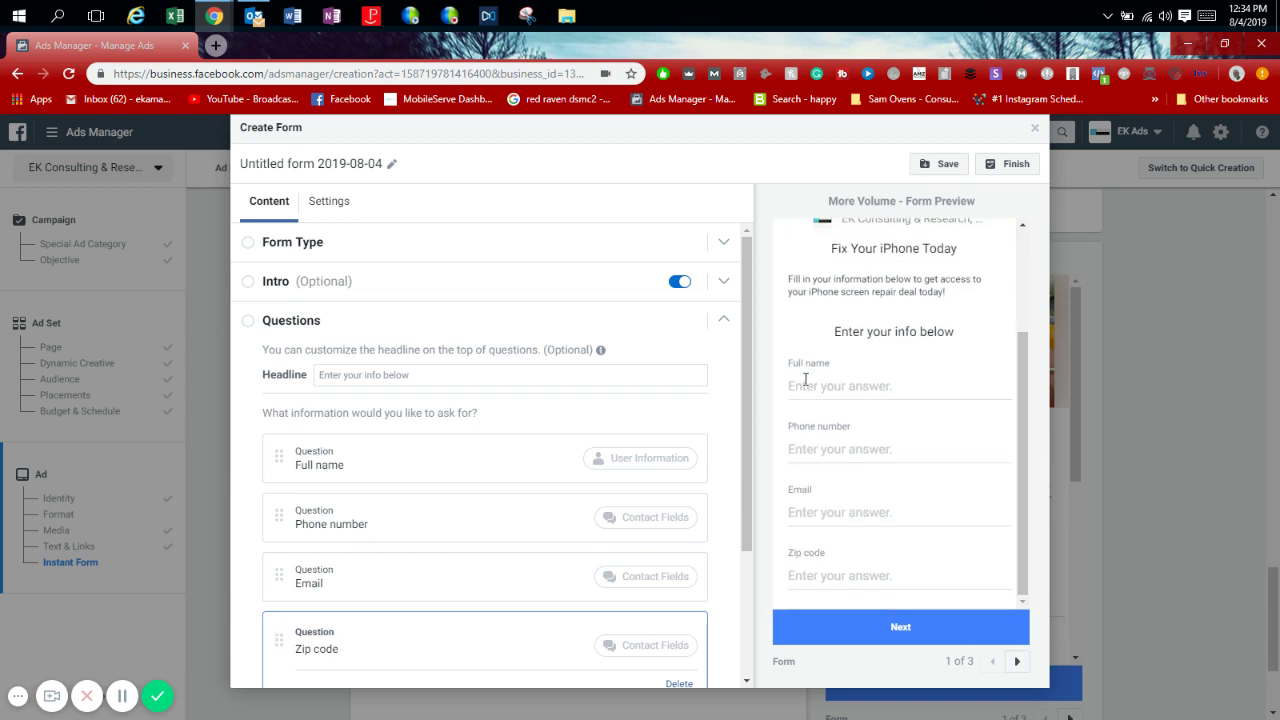
click(723, 323)
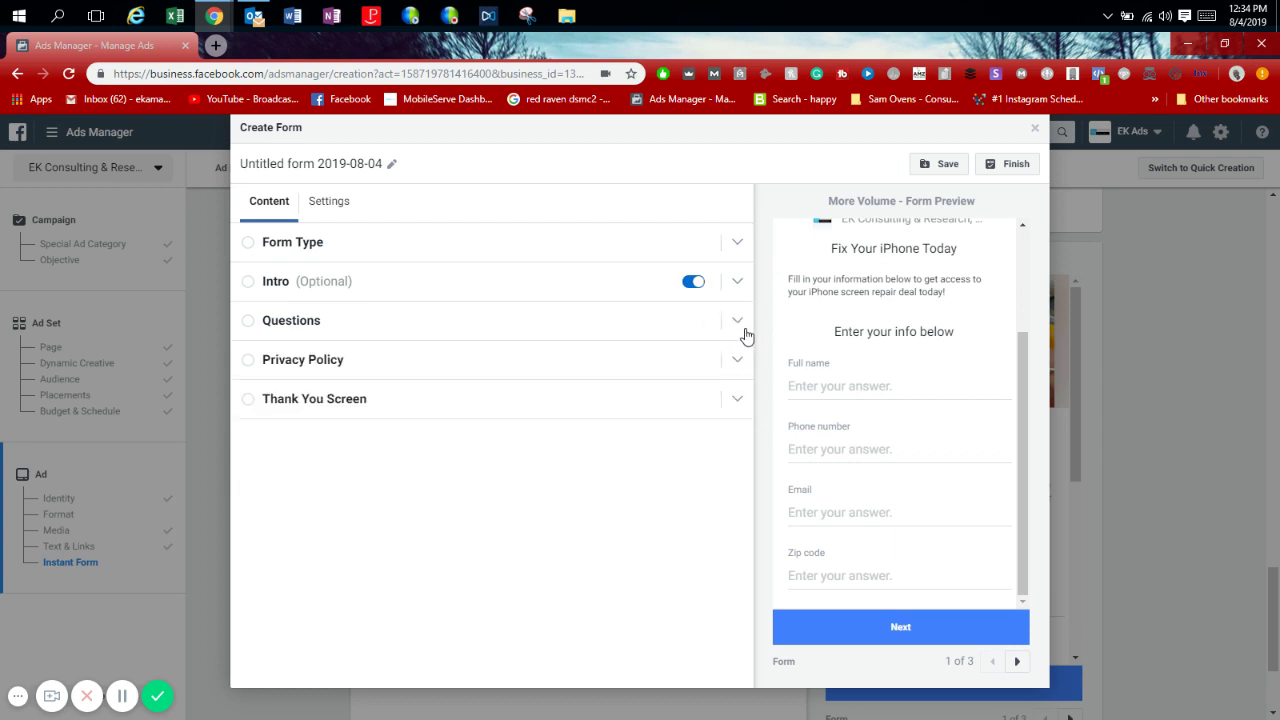
click(728, 362)
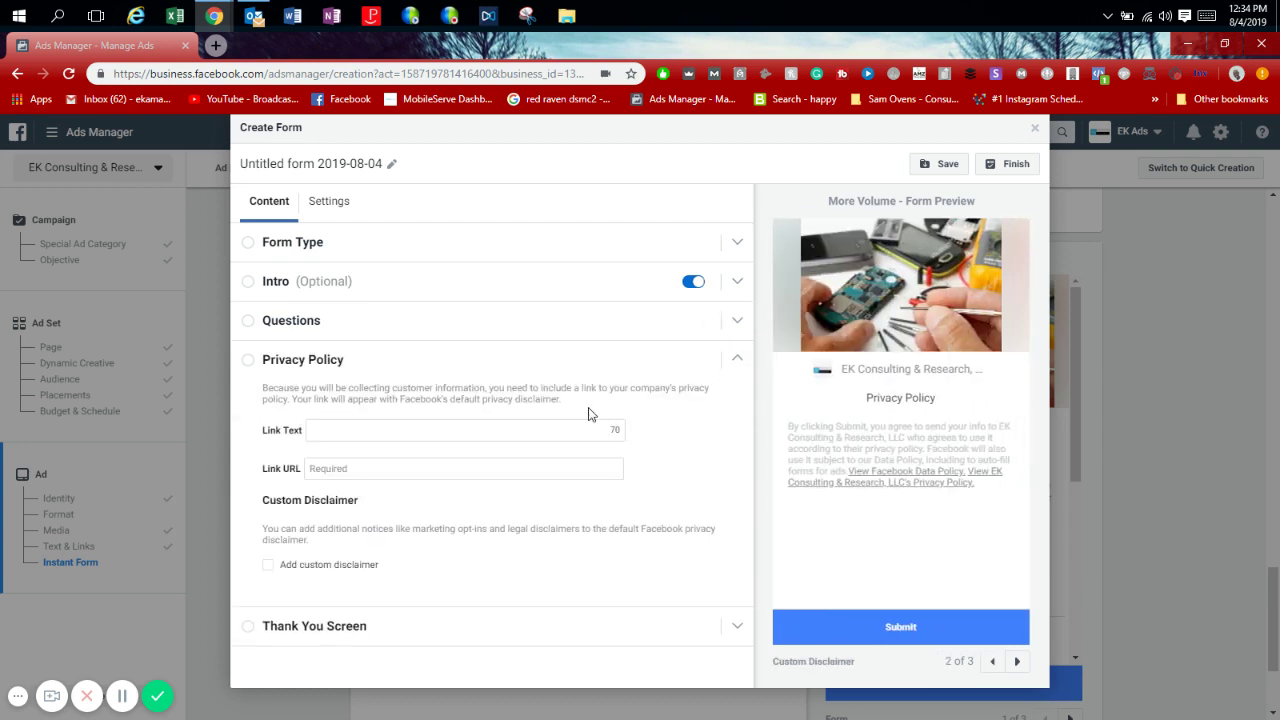
click(566, 431)
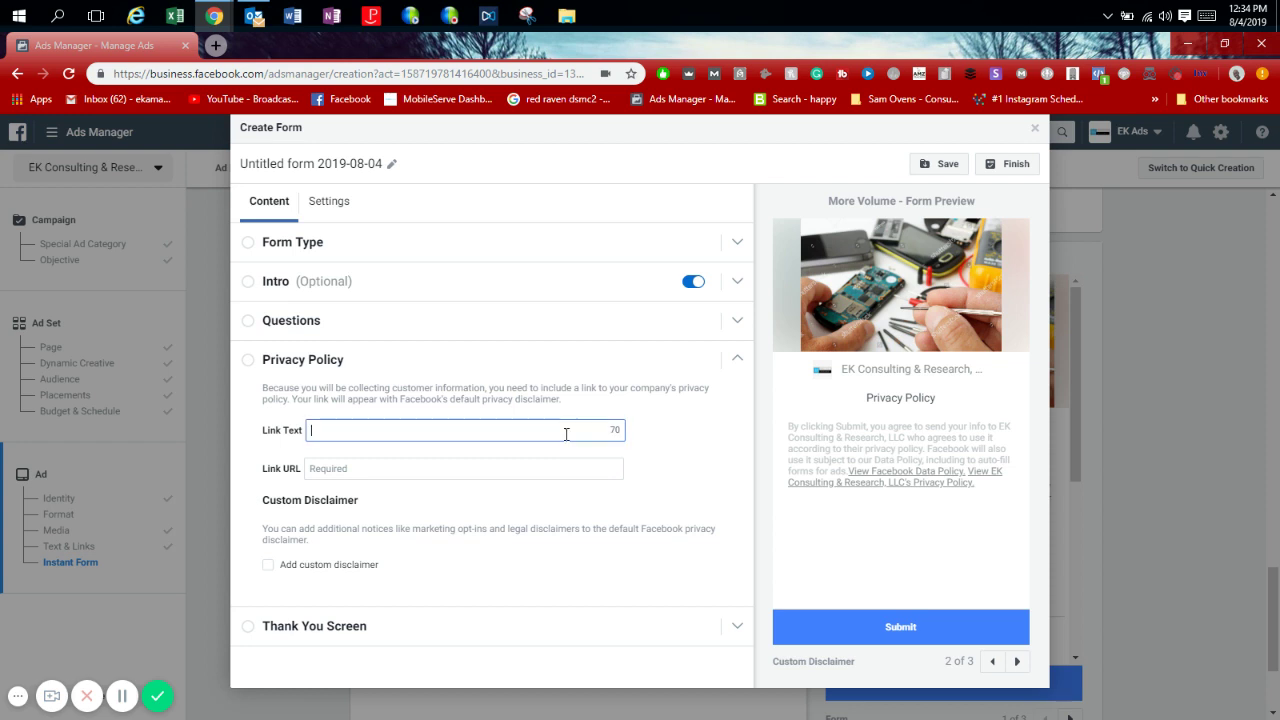
click(516, 468)
text(https://www.fixmyiphonemiami.com)
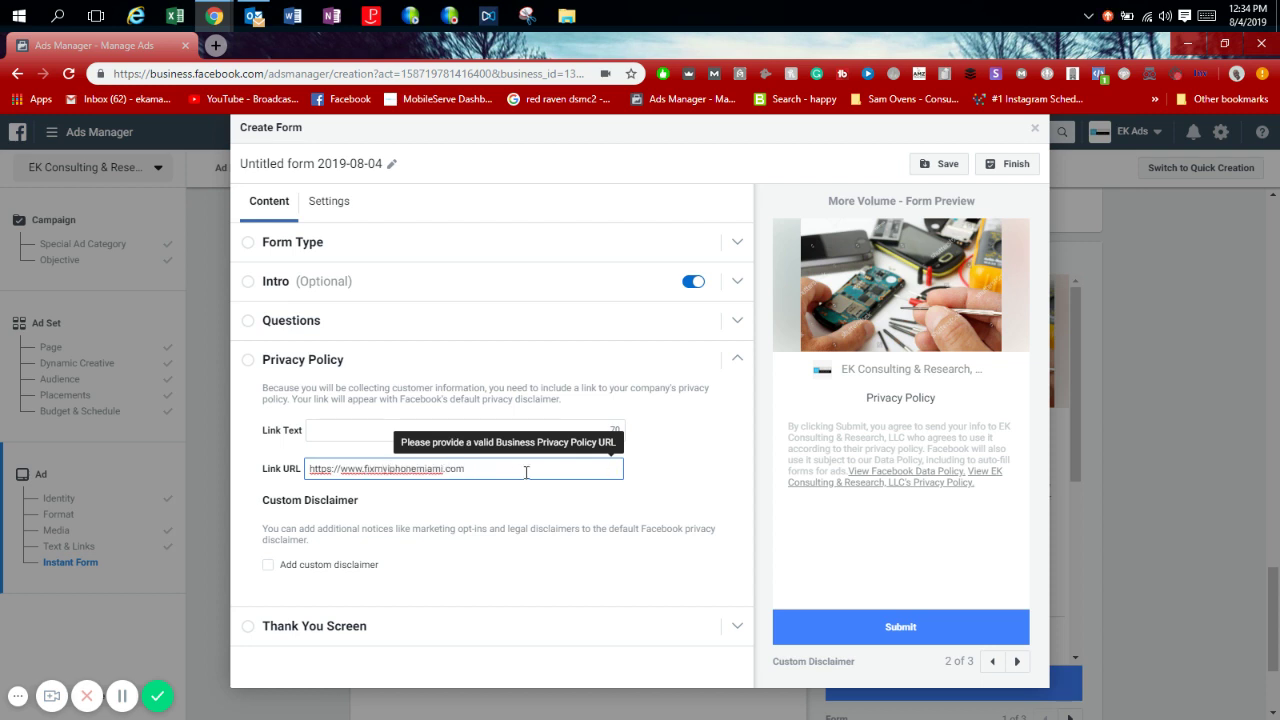
click(722, 427)
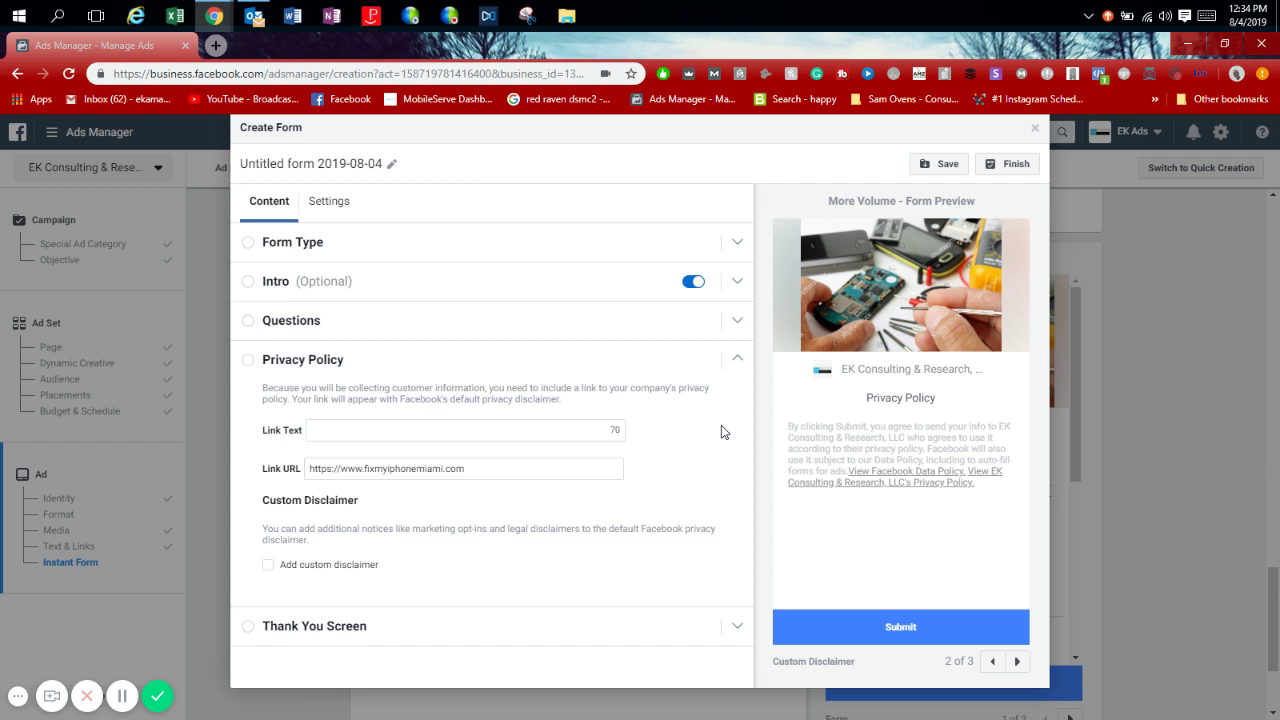
In the Thank You Screen description, delete the 'Tap below to visit' sentence.
click(733, 359)
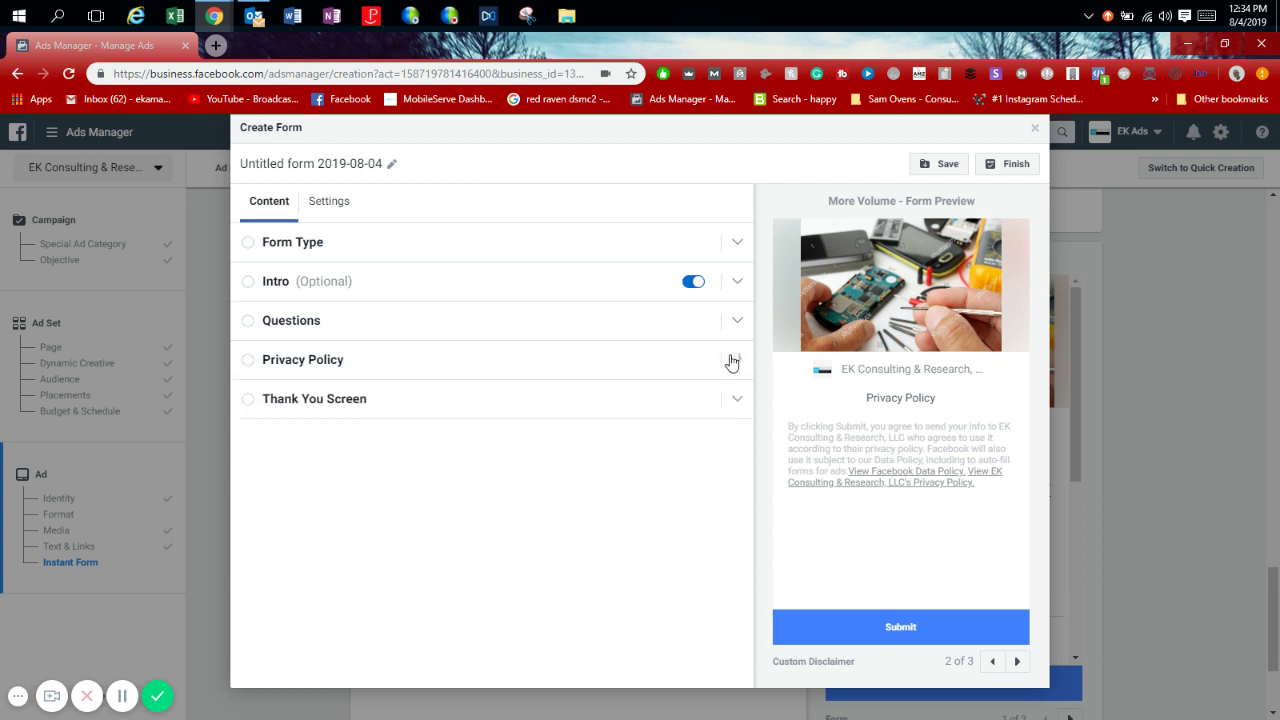
click(652, 408)
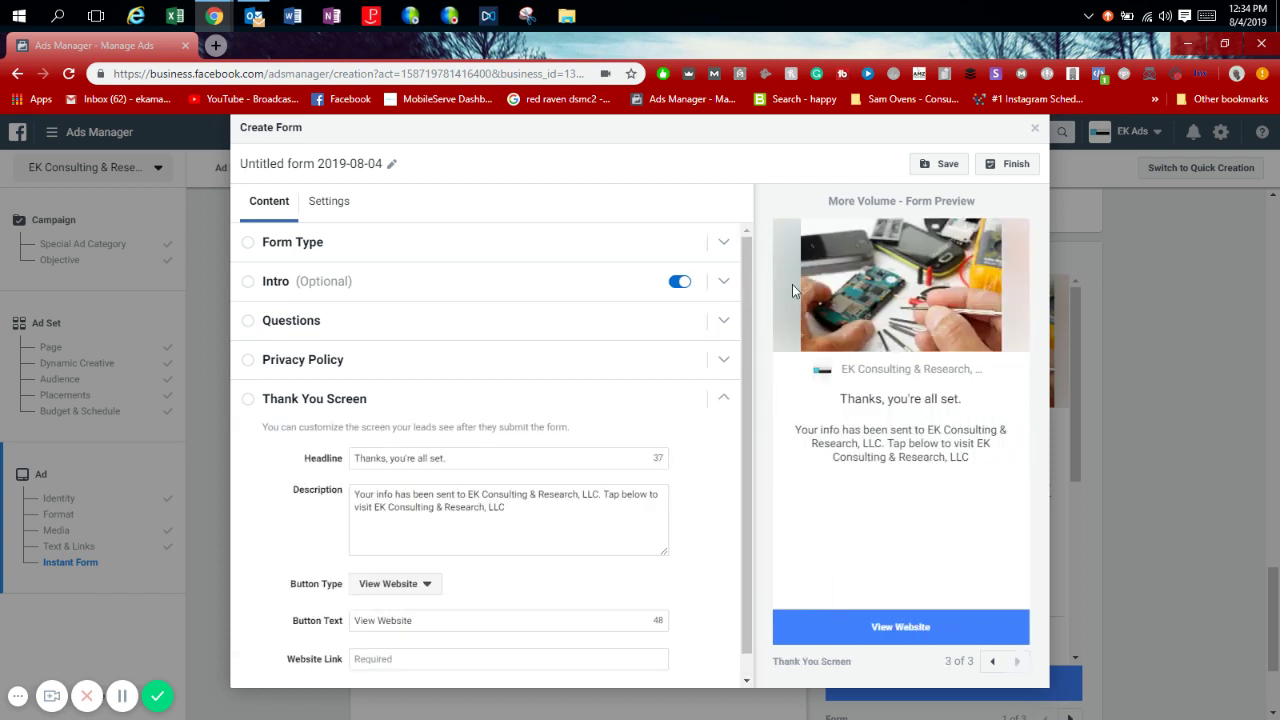
drag(743, 258, 742, 324)
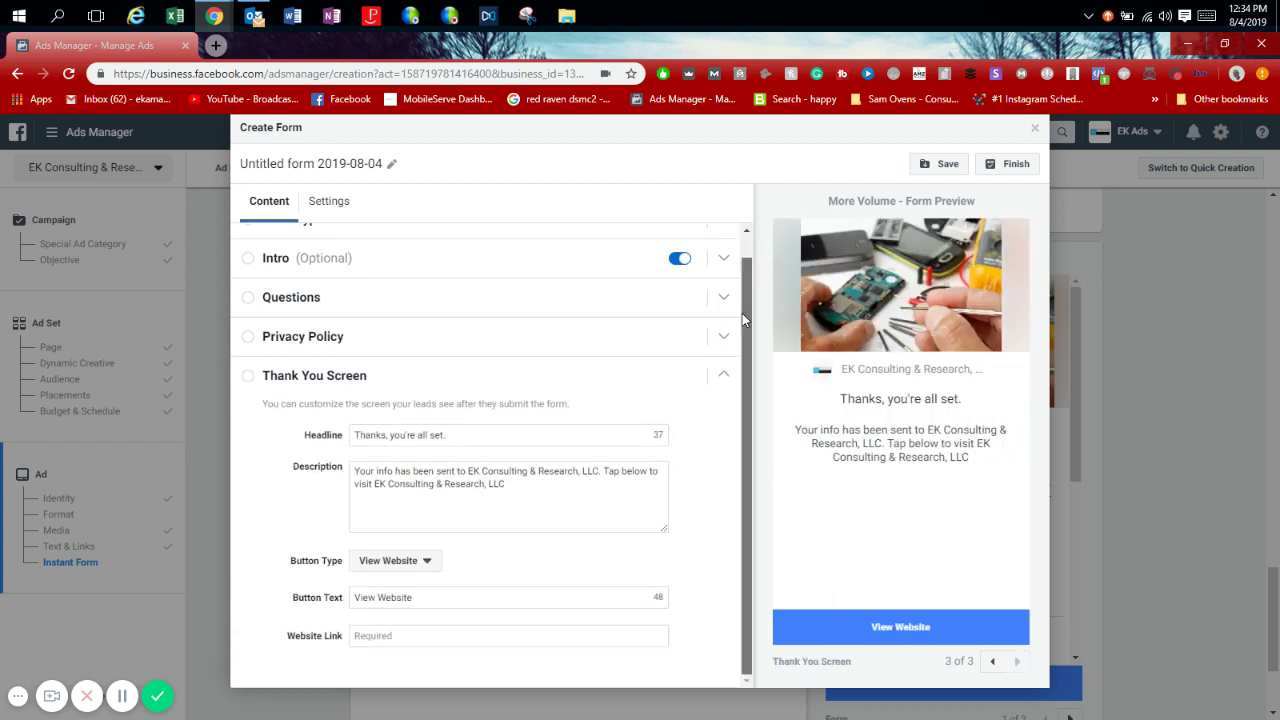
click(523, 496)
triple_click(523, 494)
double_click(551, 494)
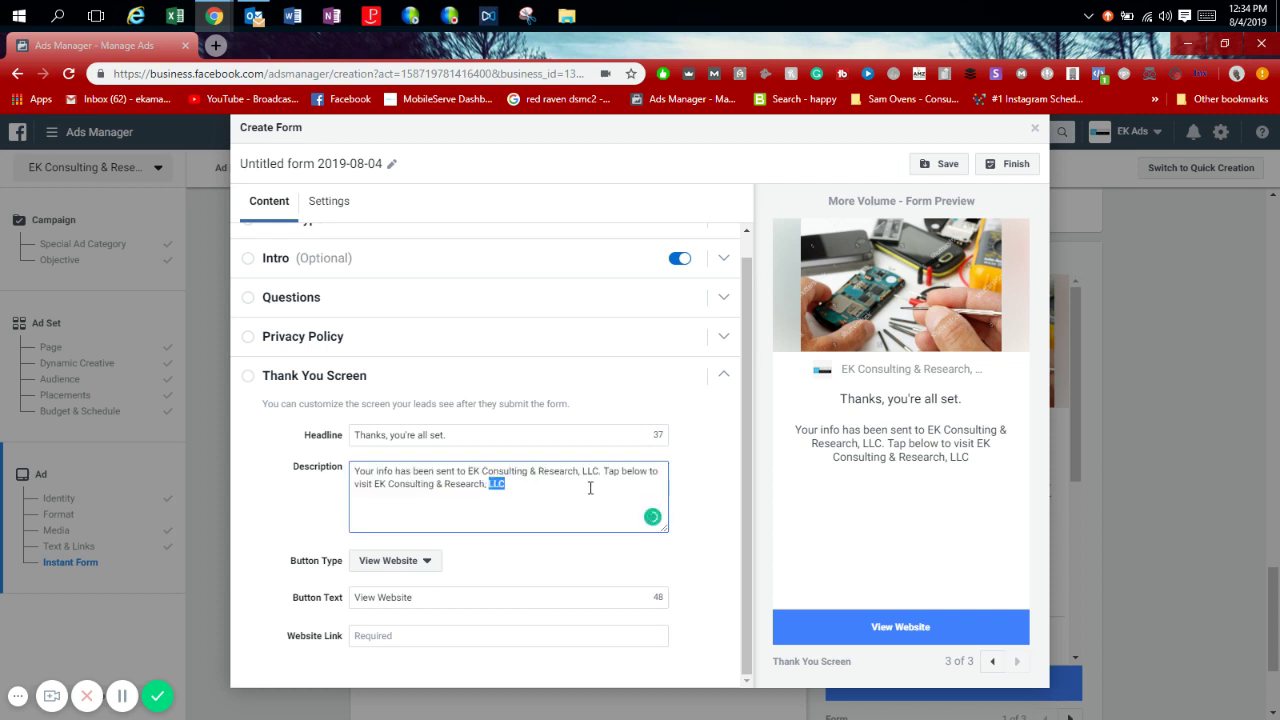
drag(590, 488, 604, 477)
key(BackSpace)
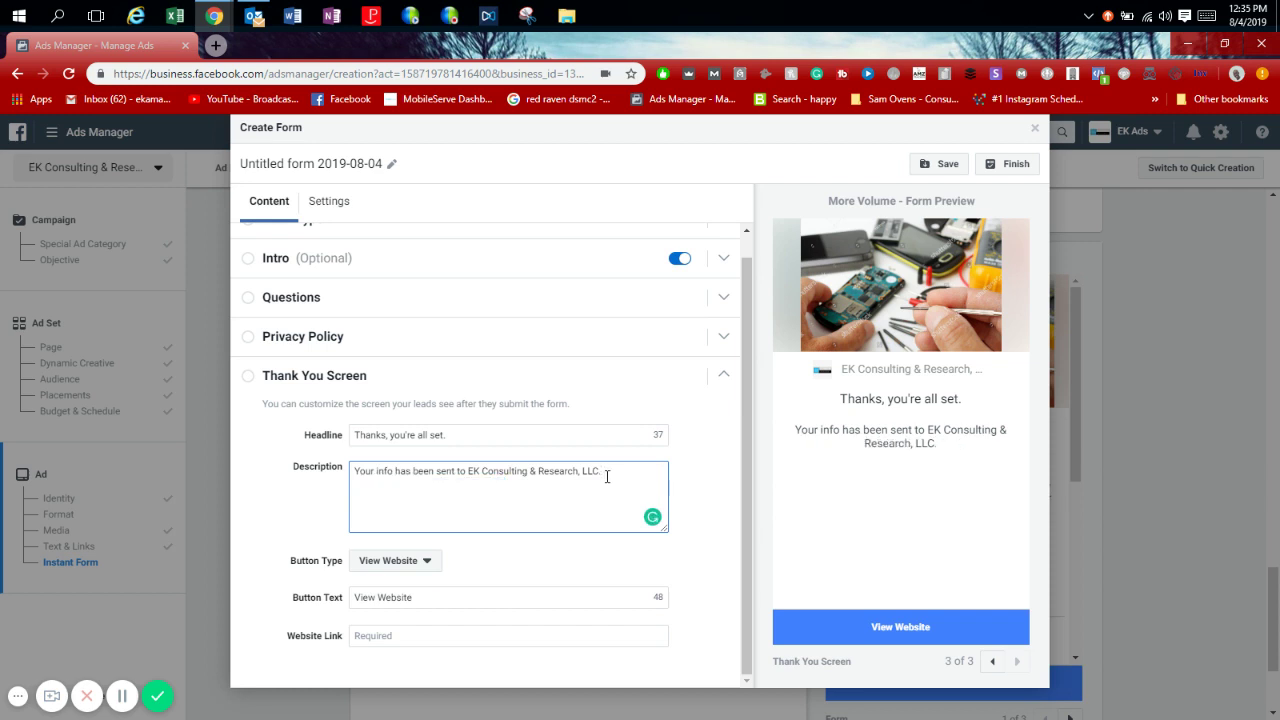
Append ', tap below to call and book your screen repair appointment today' to the description.
key(BackSpace)
text(, tap below)
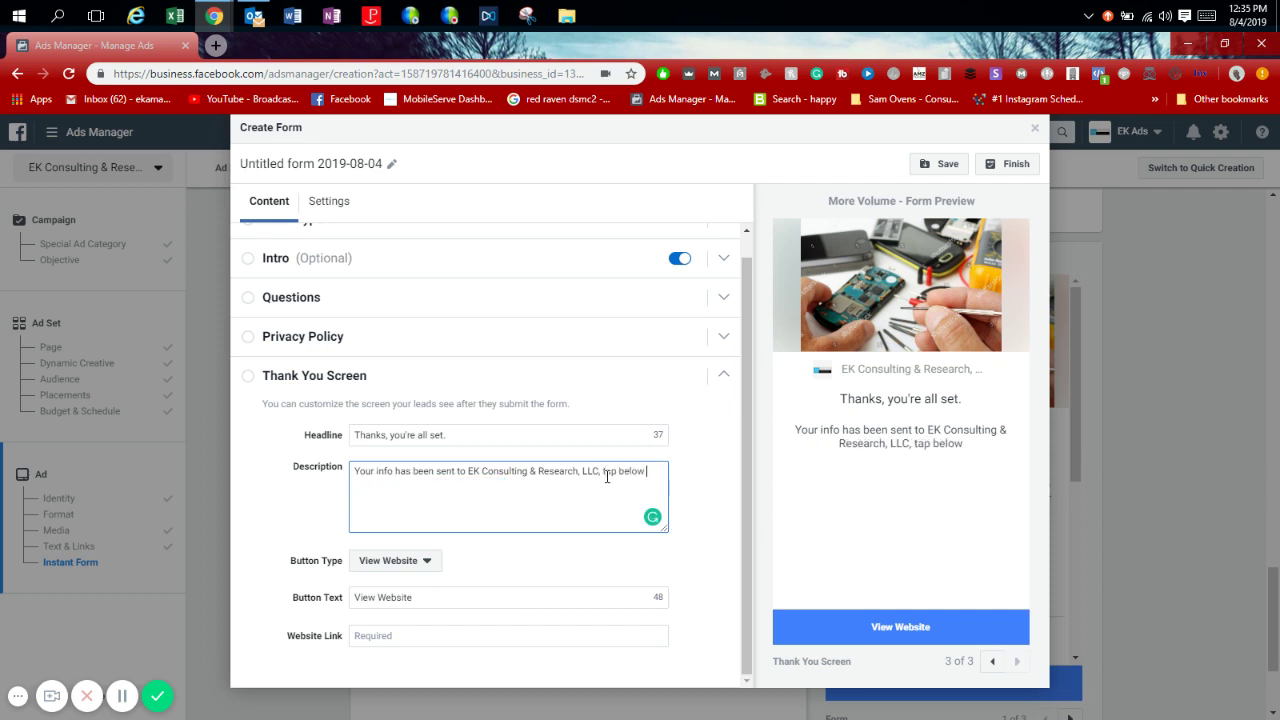
text( to call)
text(ing)
key(BackSpace)
key(BackSpace)
key(BackSpace)
text(and book your a)
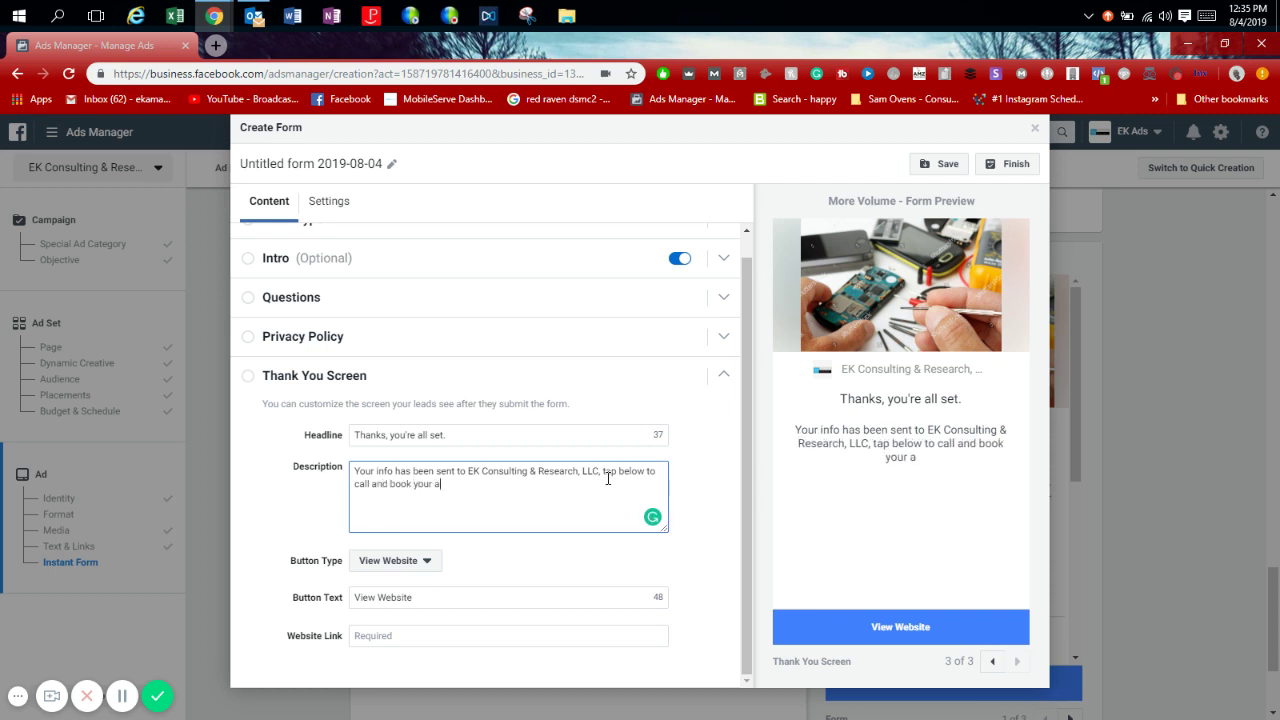
key(BackSpace)
text(screen repair appoitnmen)
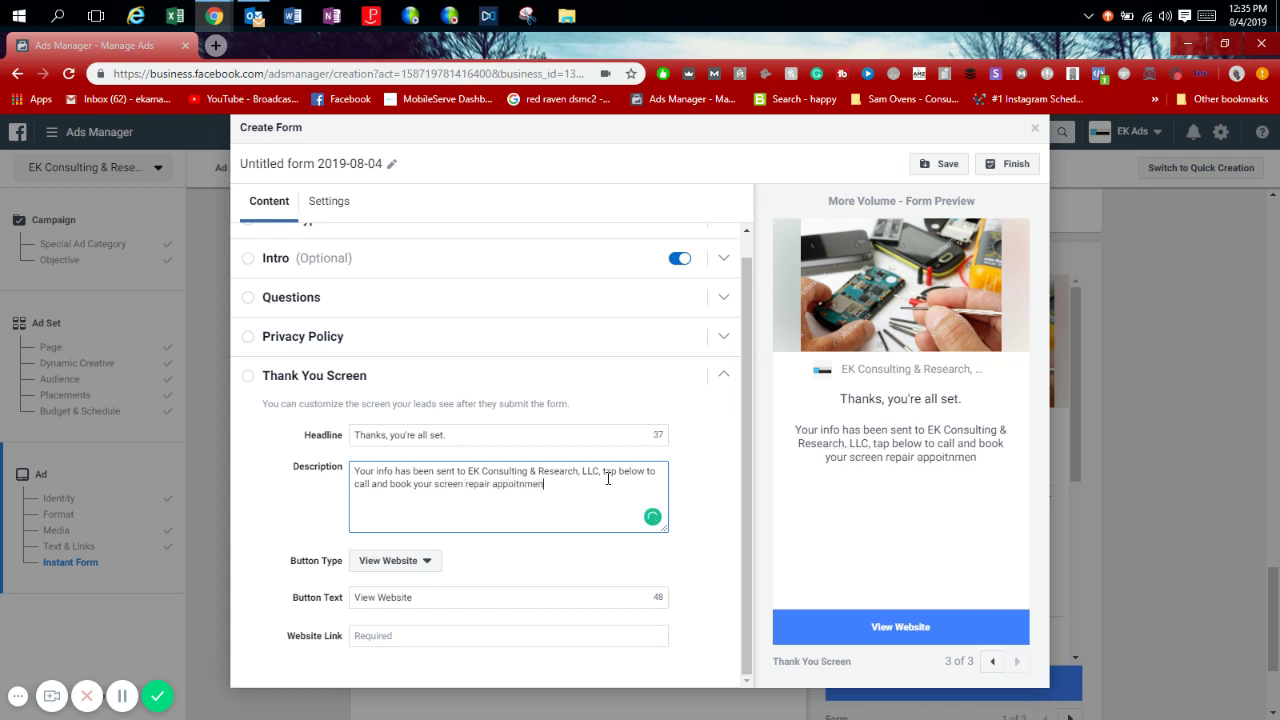
key(BackSpace)
key(BackSpace)
key(BackSpace)
key(BackSpace)
key(BackSpace)
text(ntment today)
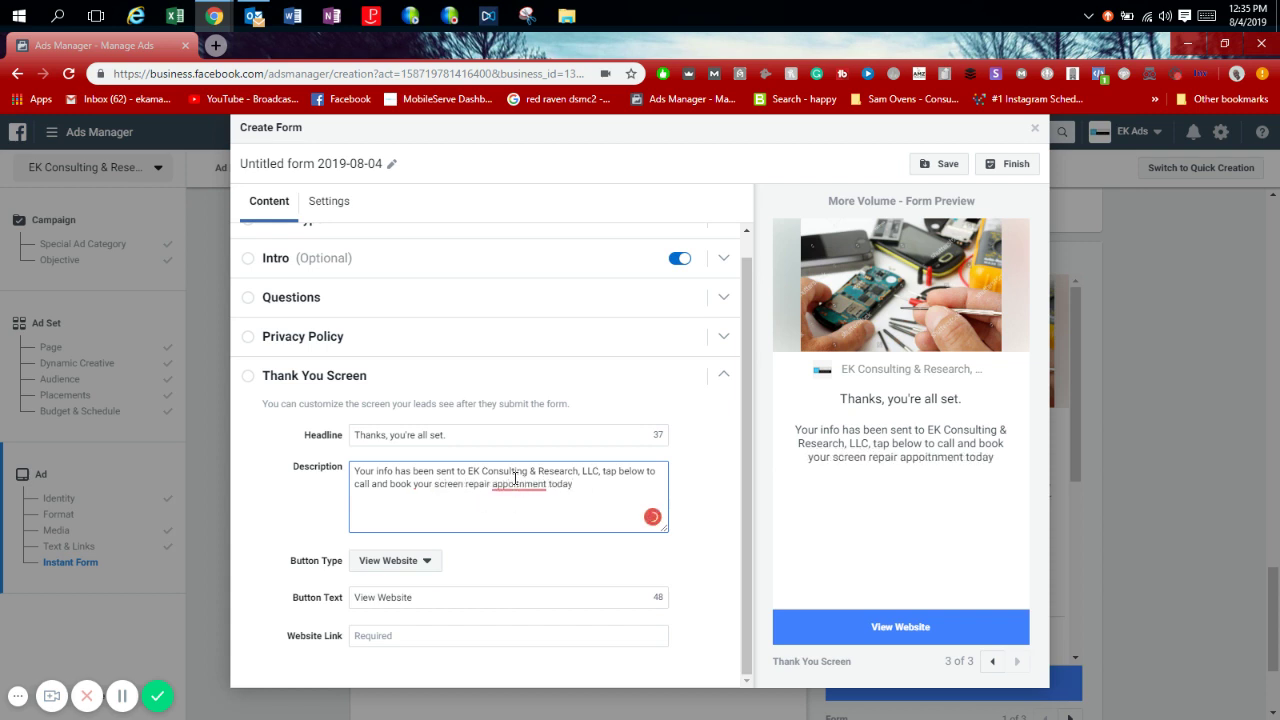
click(518, 484)
click(522, 490)
Make the thank-you button Call Business, labelled 'Book Your Appointment Today', with the business phone number.
text(!)
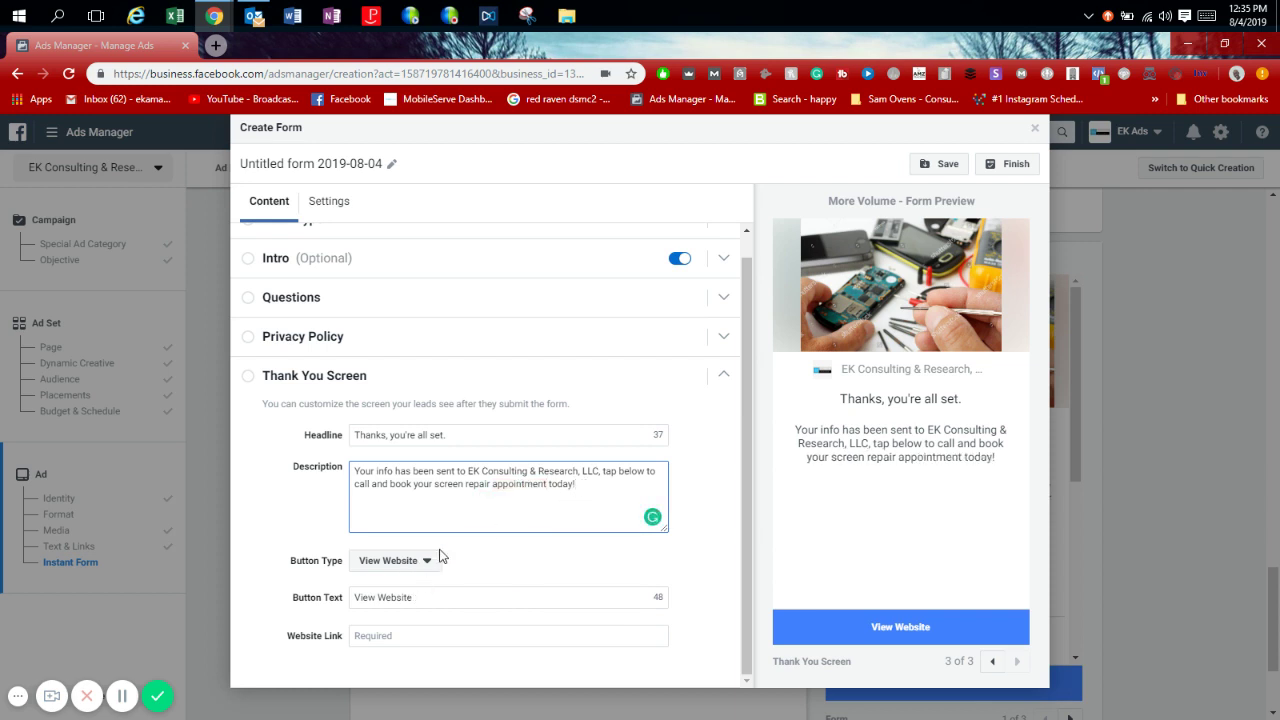
click(436, 557)
click(416, 630)
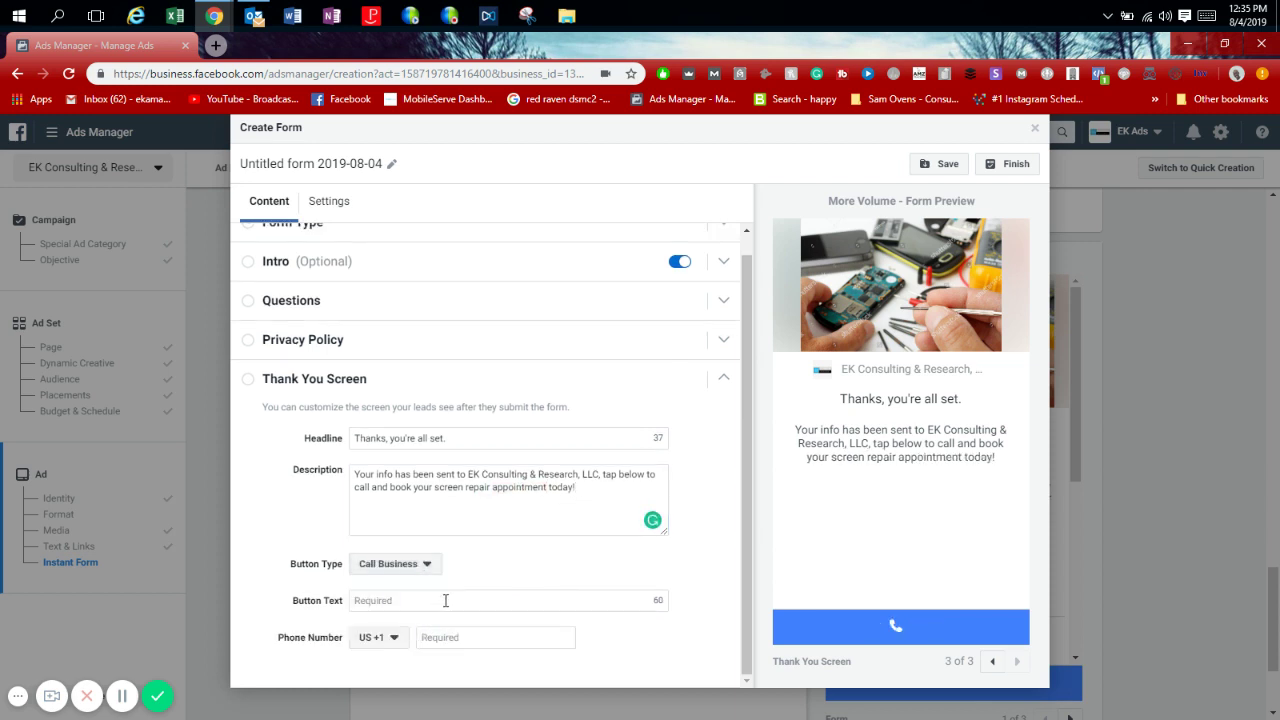
click(446, 600)
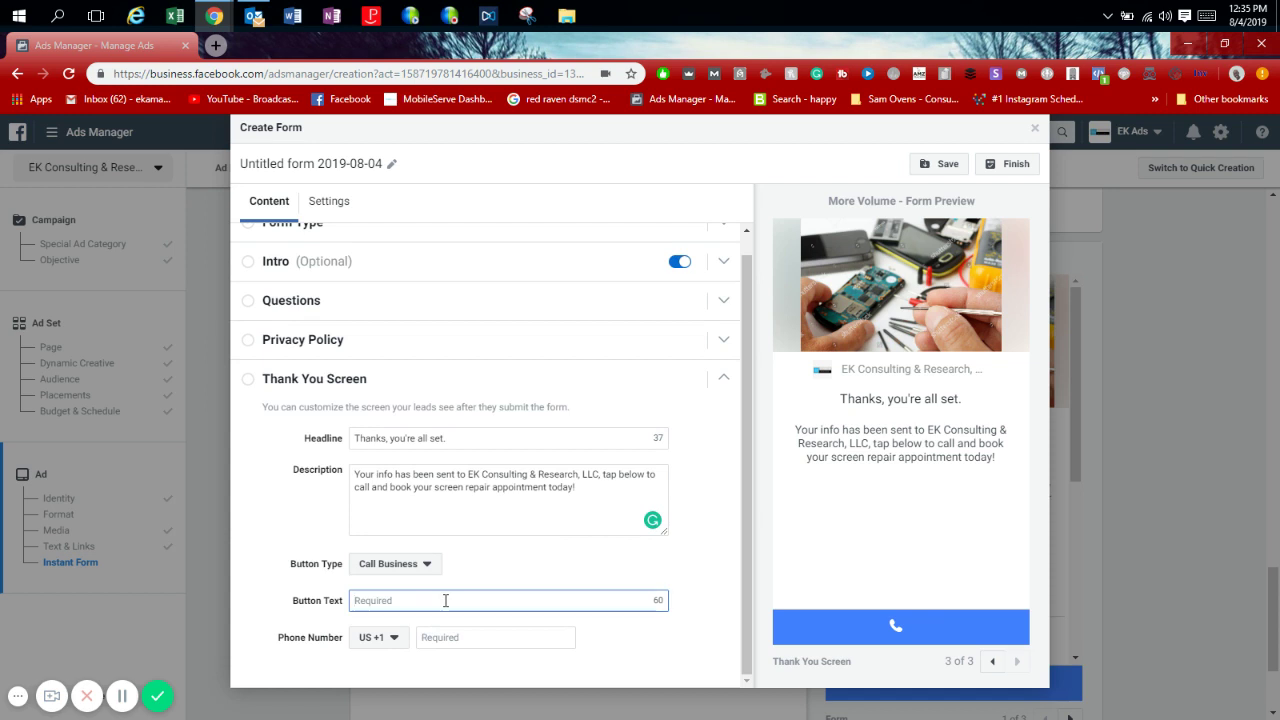
text(Call)
key(BackSpace)
key(BackSpace)
key(BackSpace)
key(BackSpace)
text(Book Your )
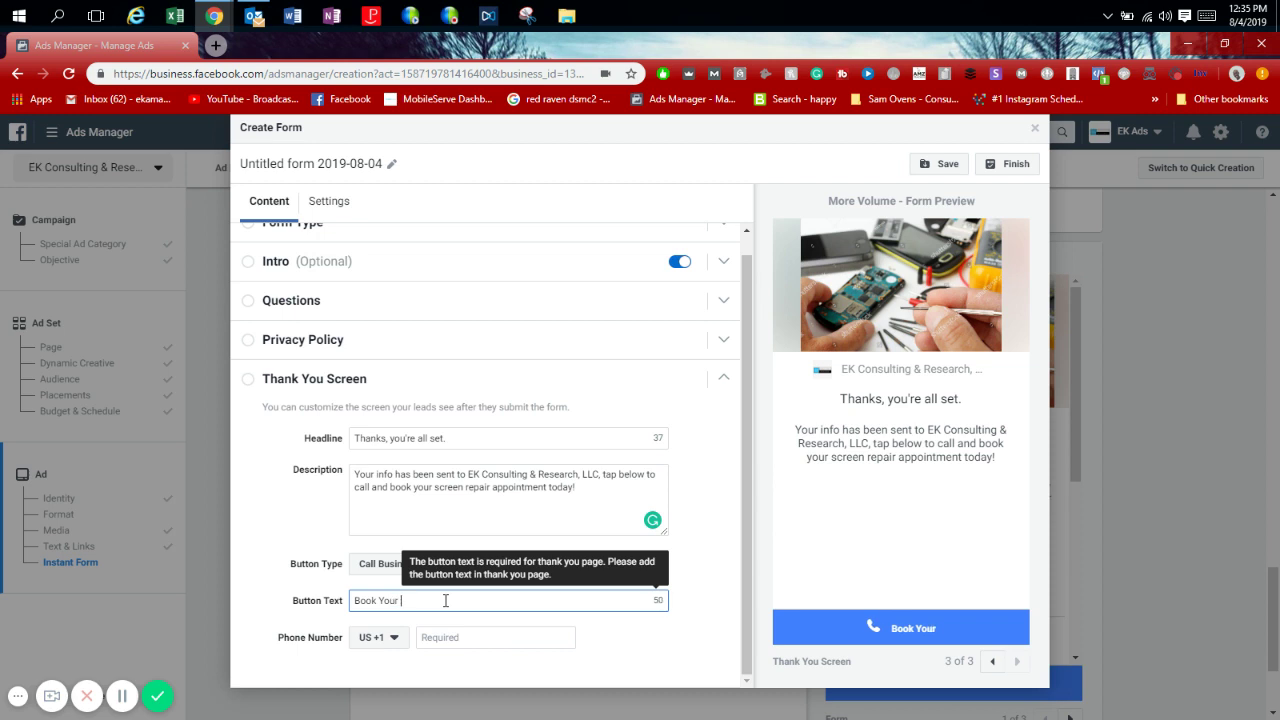
text(Appointment )
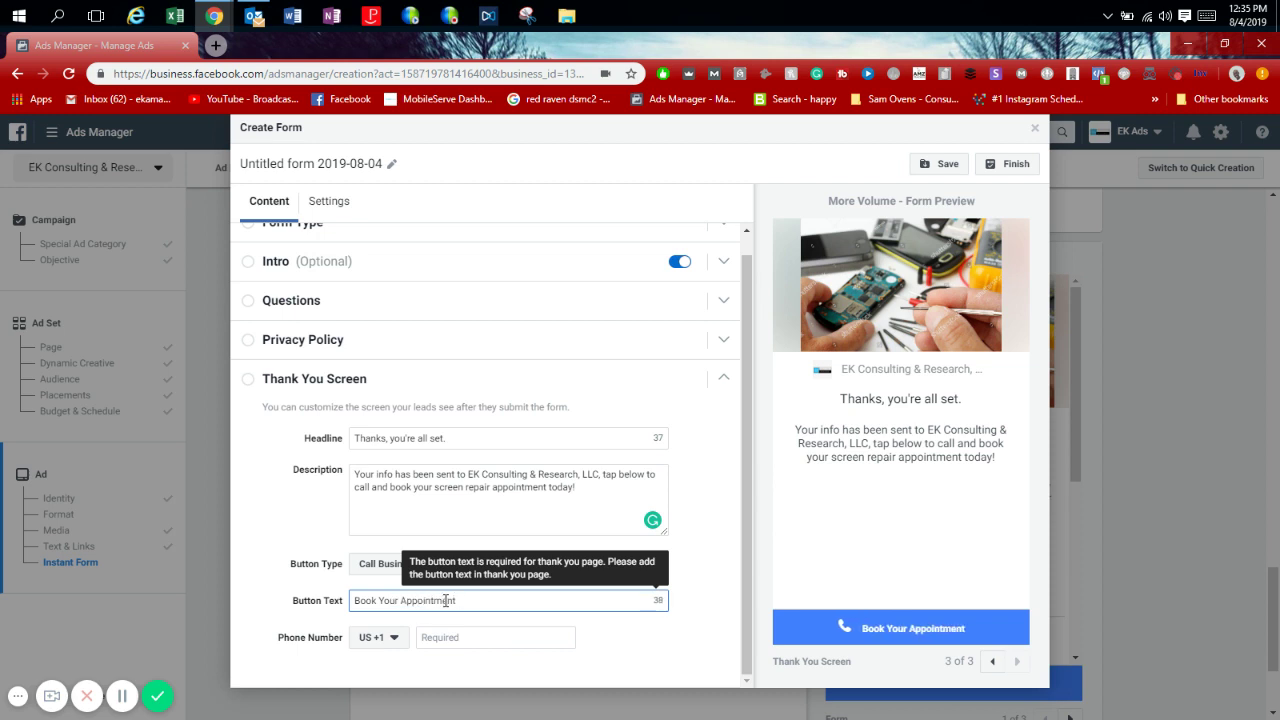
text(Today)
click(460, 636)
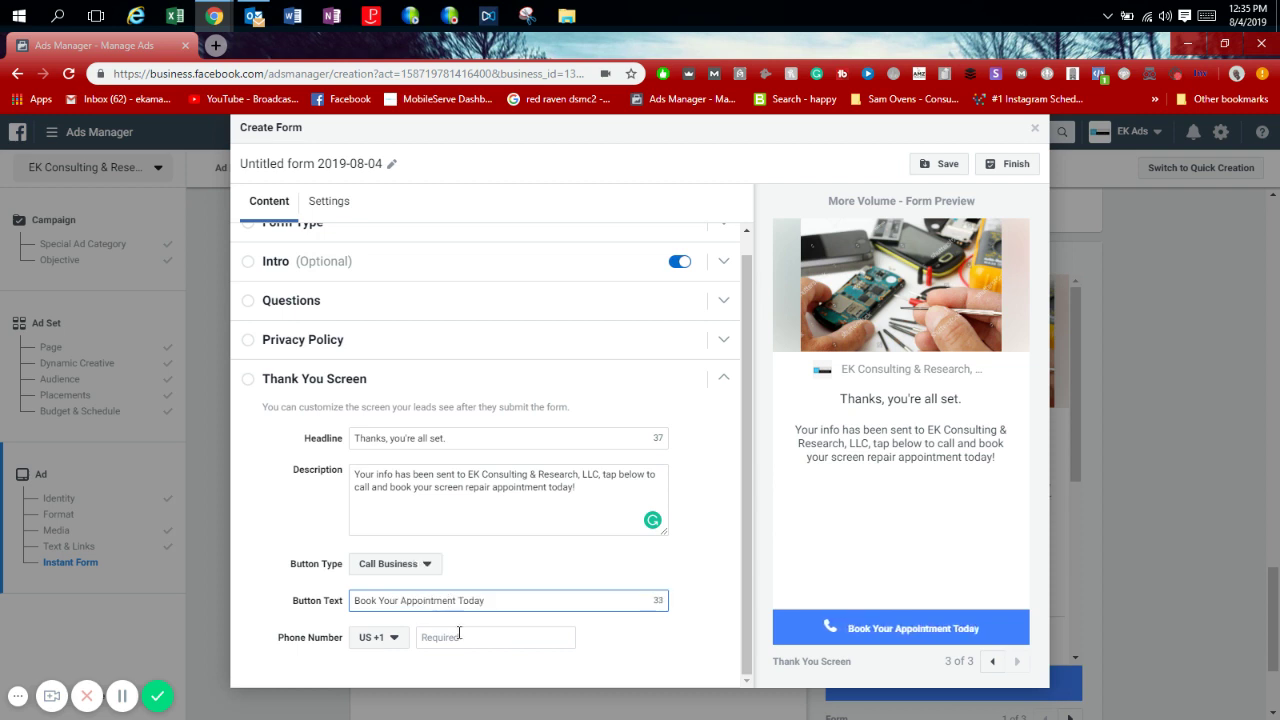
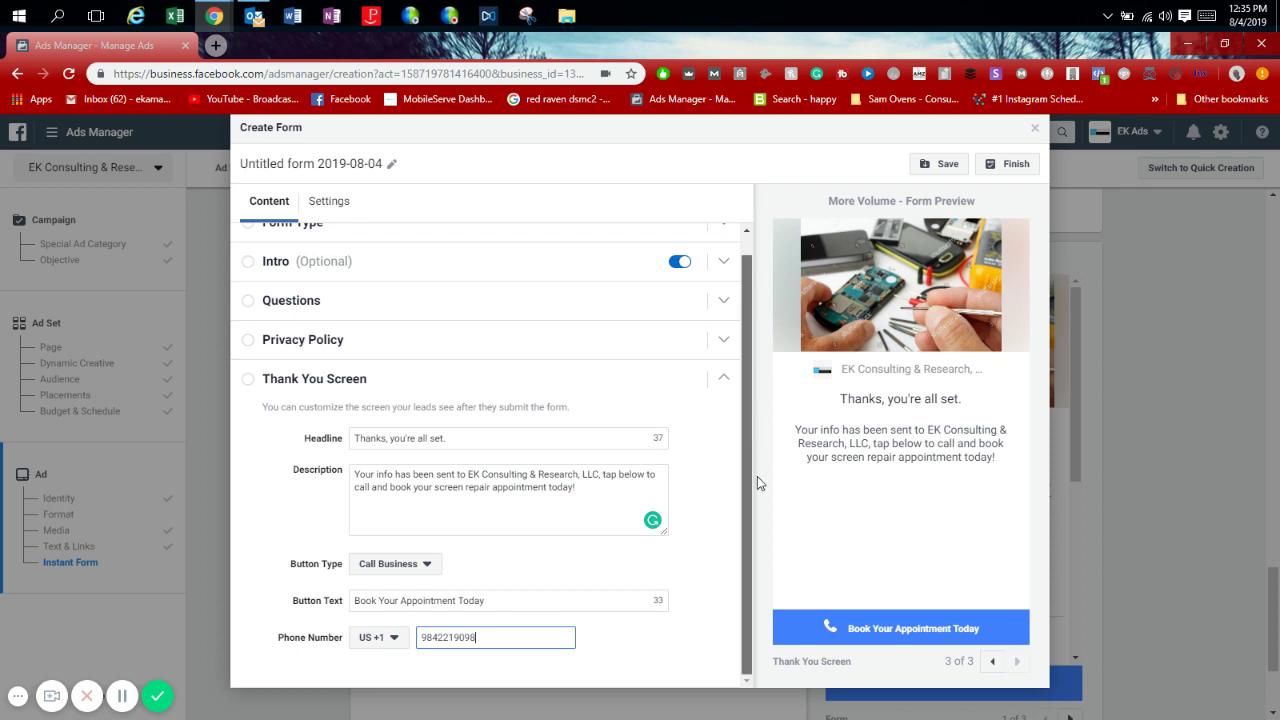
Step through the form preview from the first page to the thank-you screen.
scroll(756, 309, up, 1)
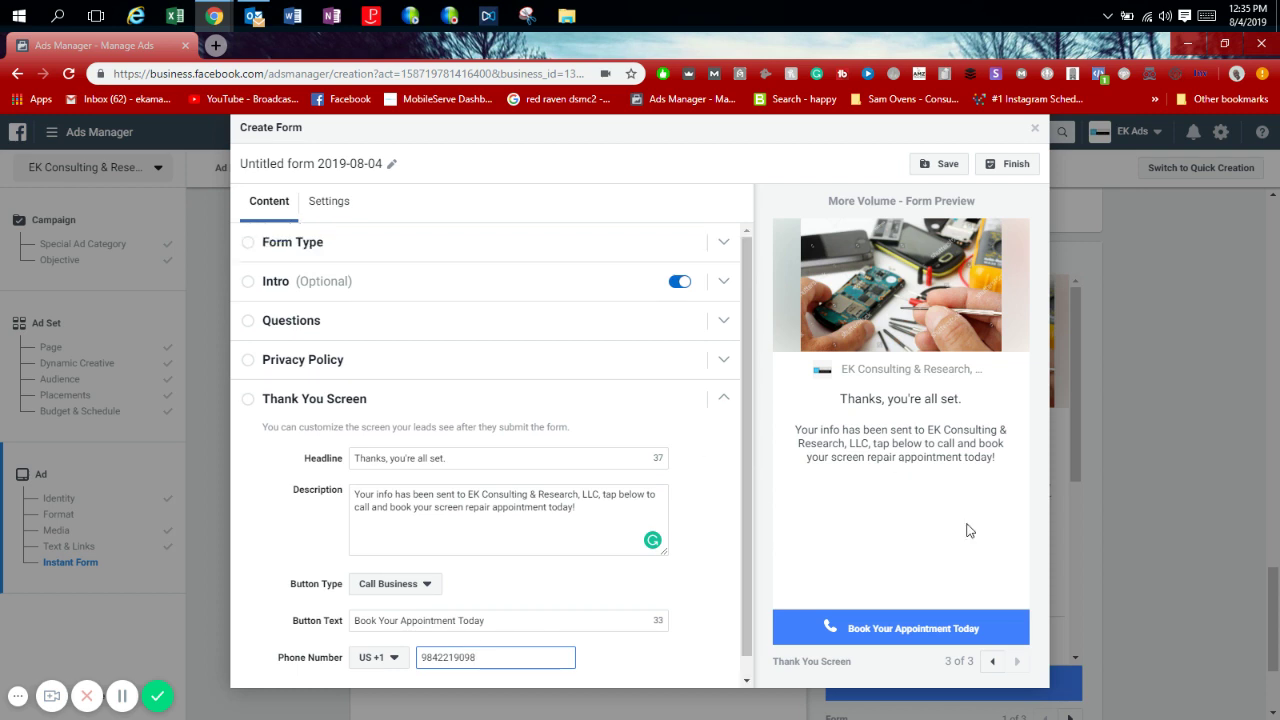
click(993, 670)
click(993, 670)
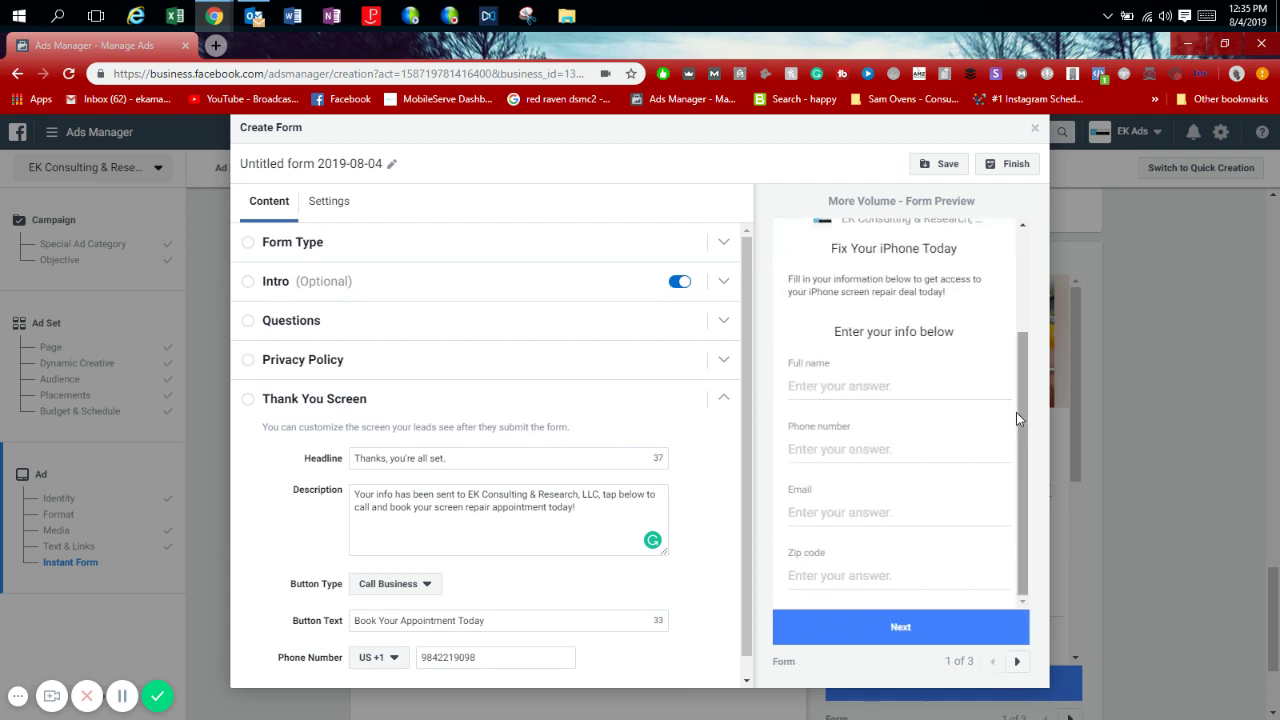
drag(1018, 411, 1032, 492)
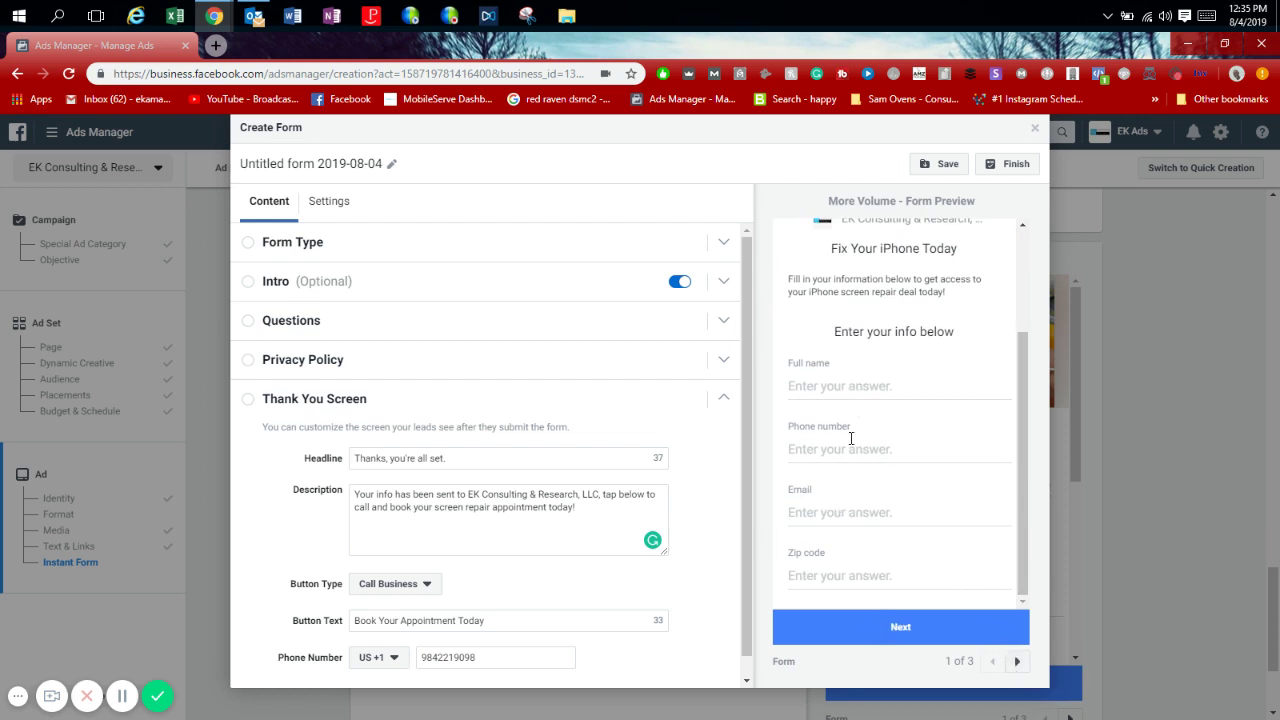
click(1017, 661)
click(1017, 661)
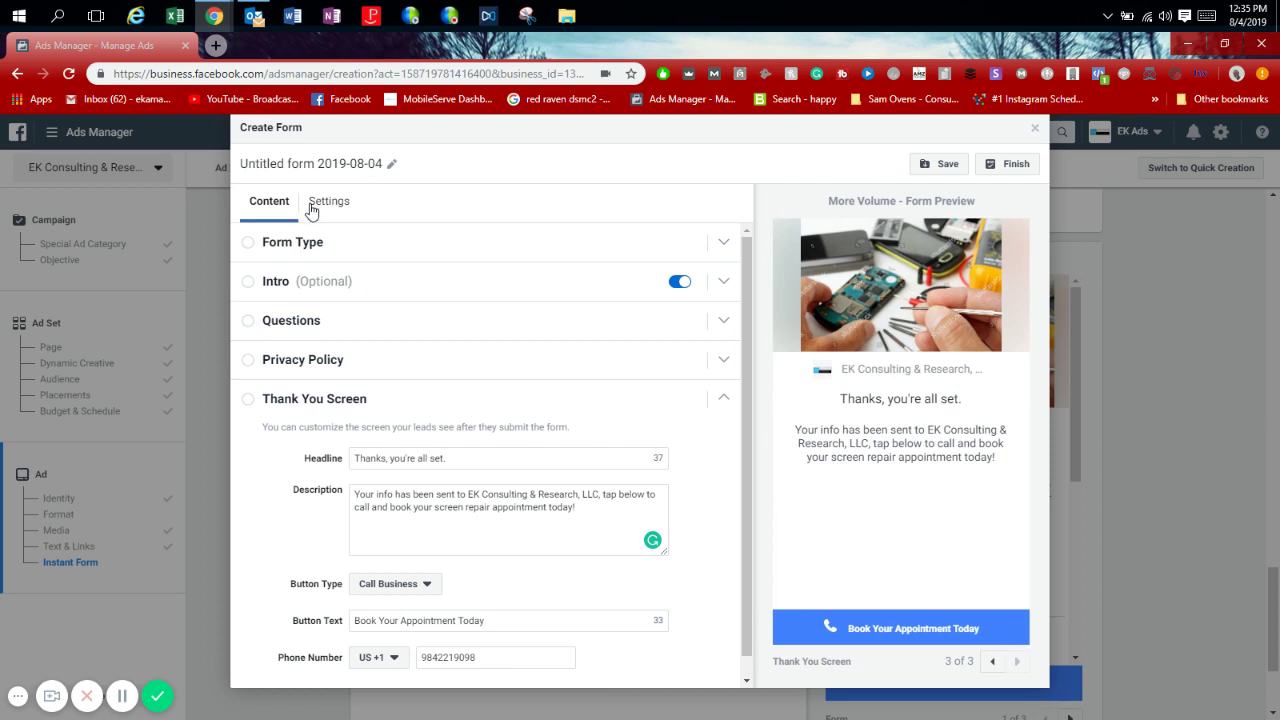
Rename the form 'iPhone Repair Form' and save it.
triple_click(329, 172)
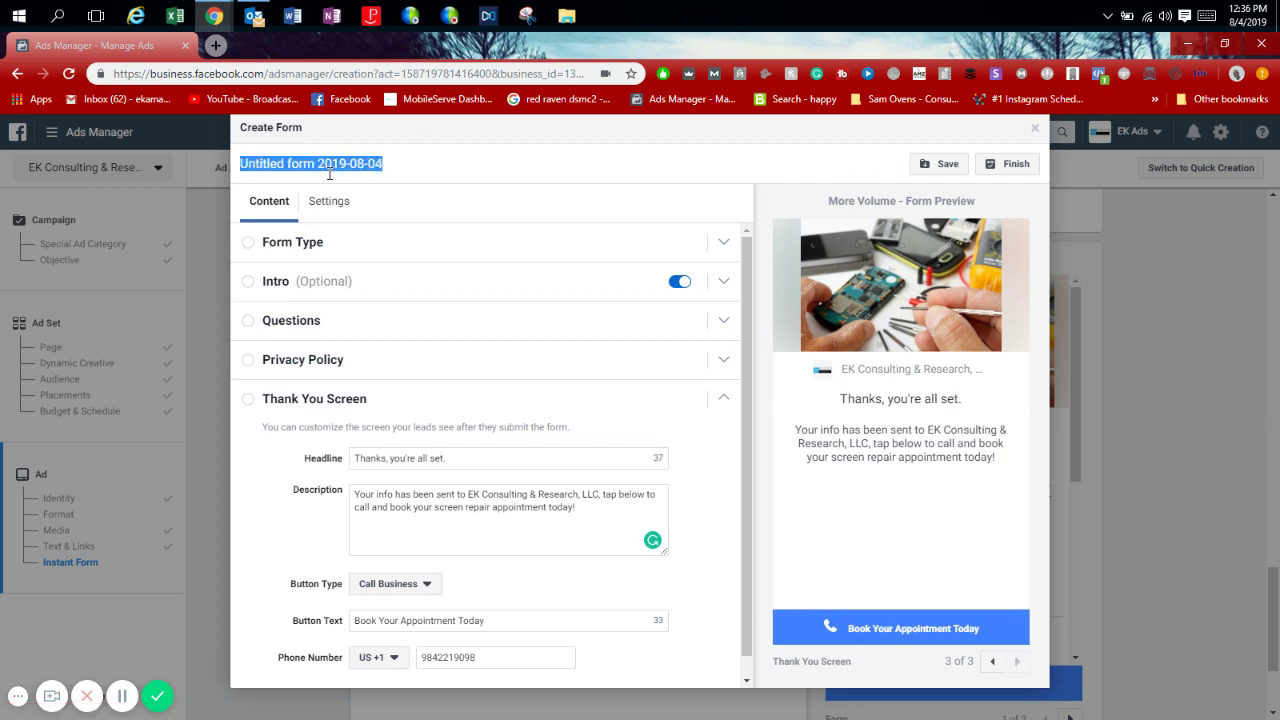
text(iPhone Repair Form)
click(940, 164)
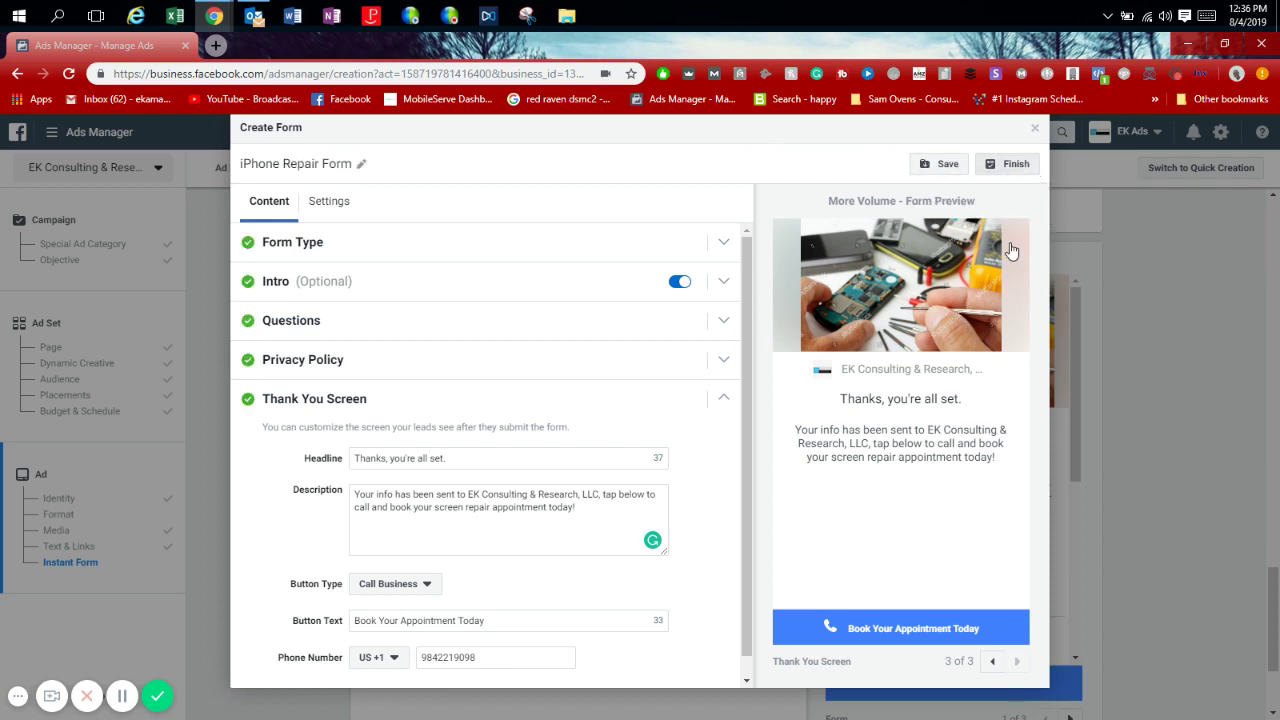
Finish the iPhone Repair Form and scroll the ad setup page to the Text & Links section.
click(1010, 164)
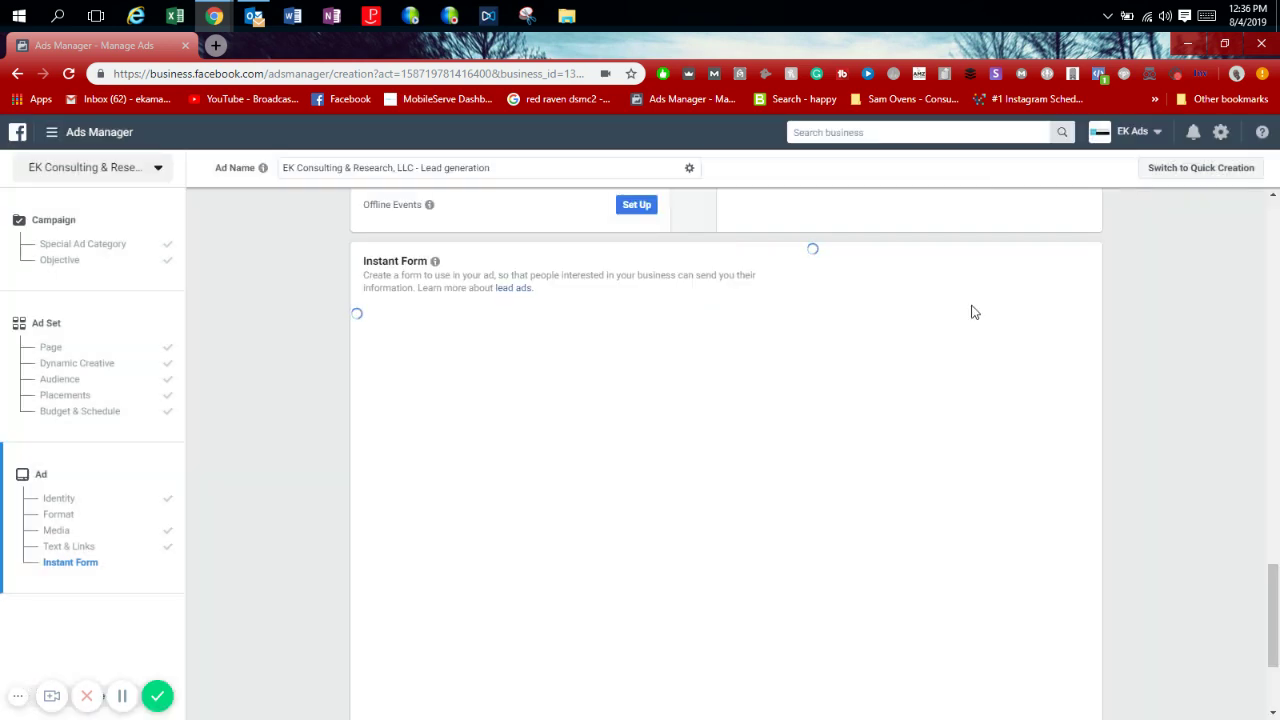
drag(1275, 615, 1268, 523)
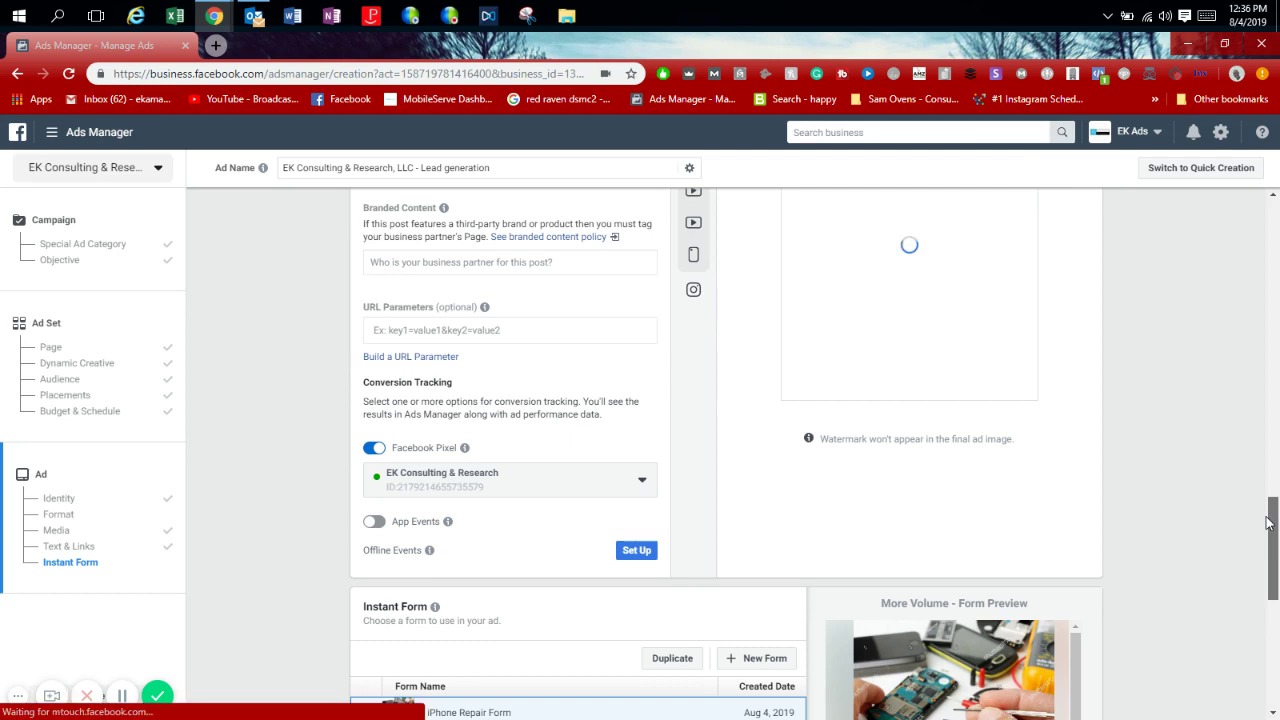
scroll(1268, 523, up, 1)
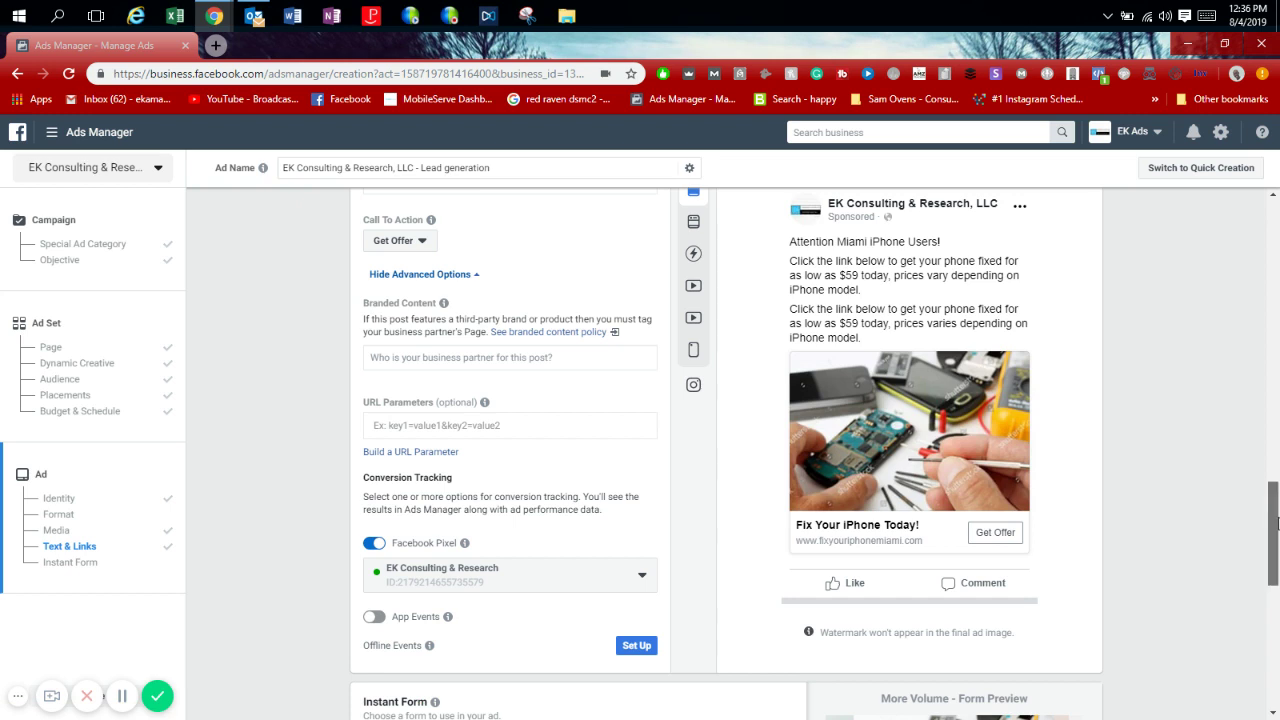
drag(1273, 523, 1267, 468)
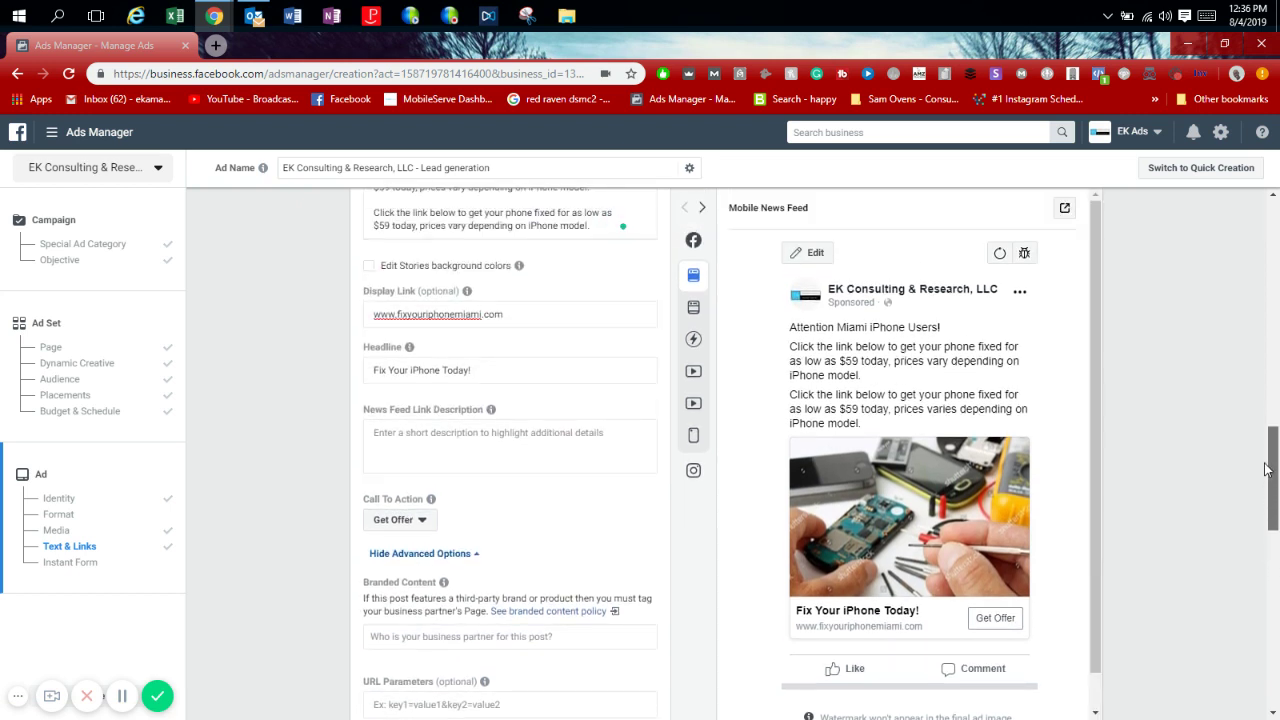
drag(1267, 468, 1262, 502)
scroll(1262, 502, down, 1)
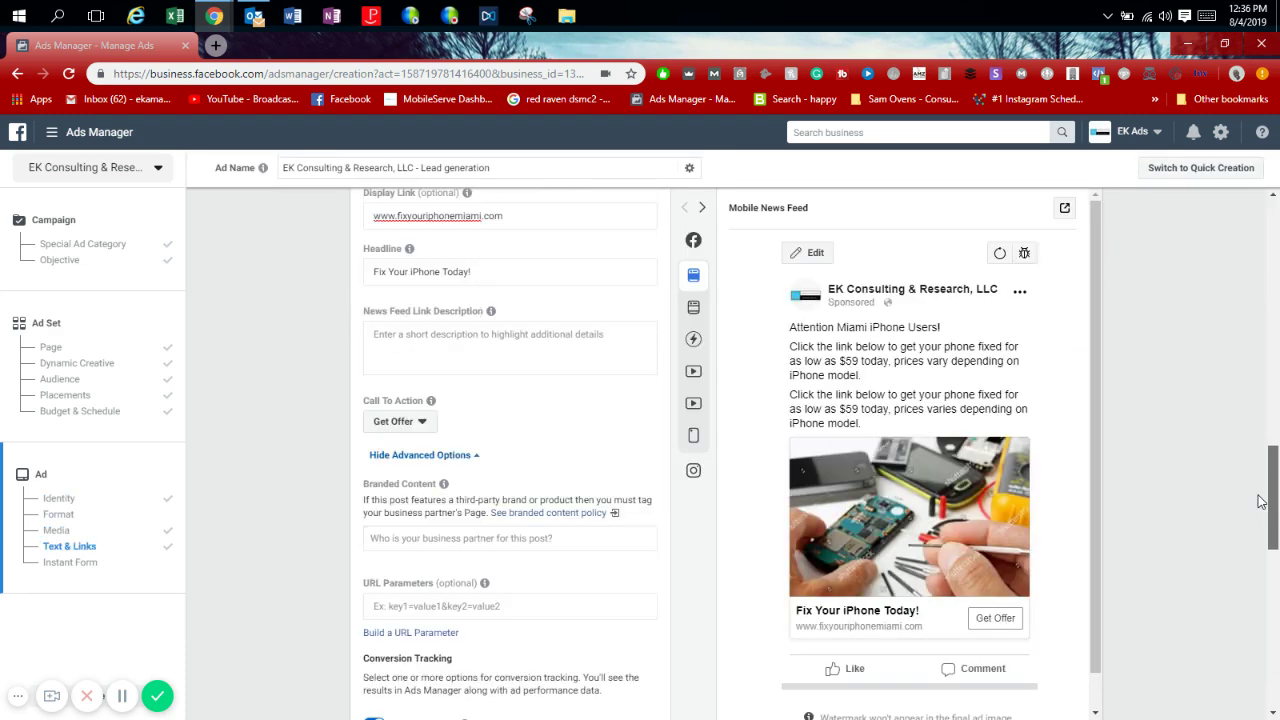